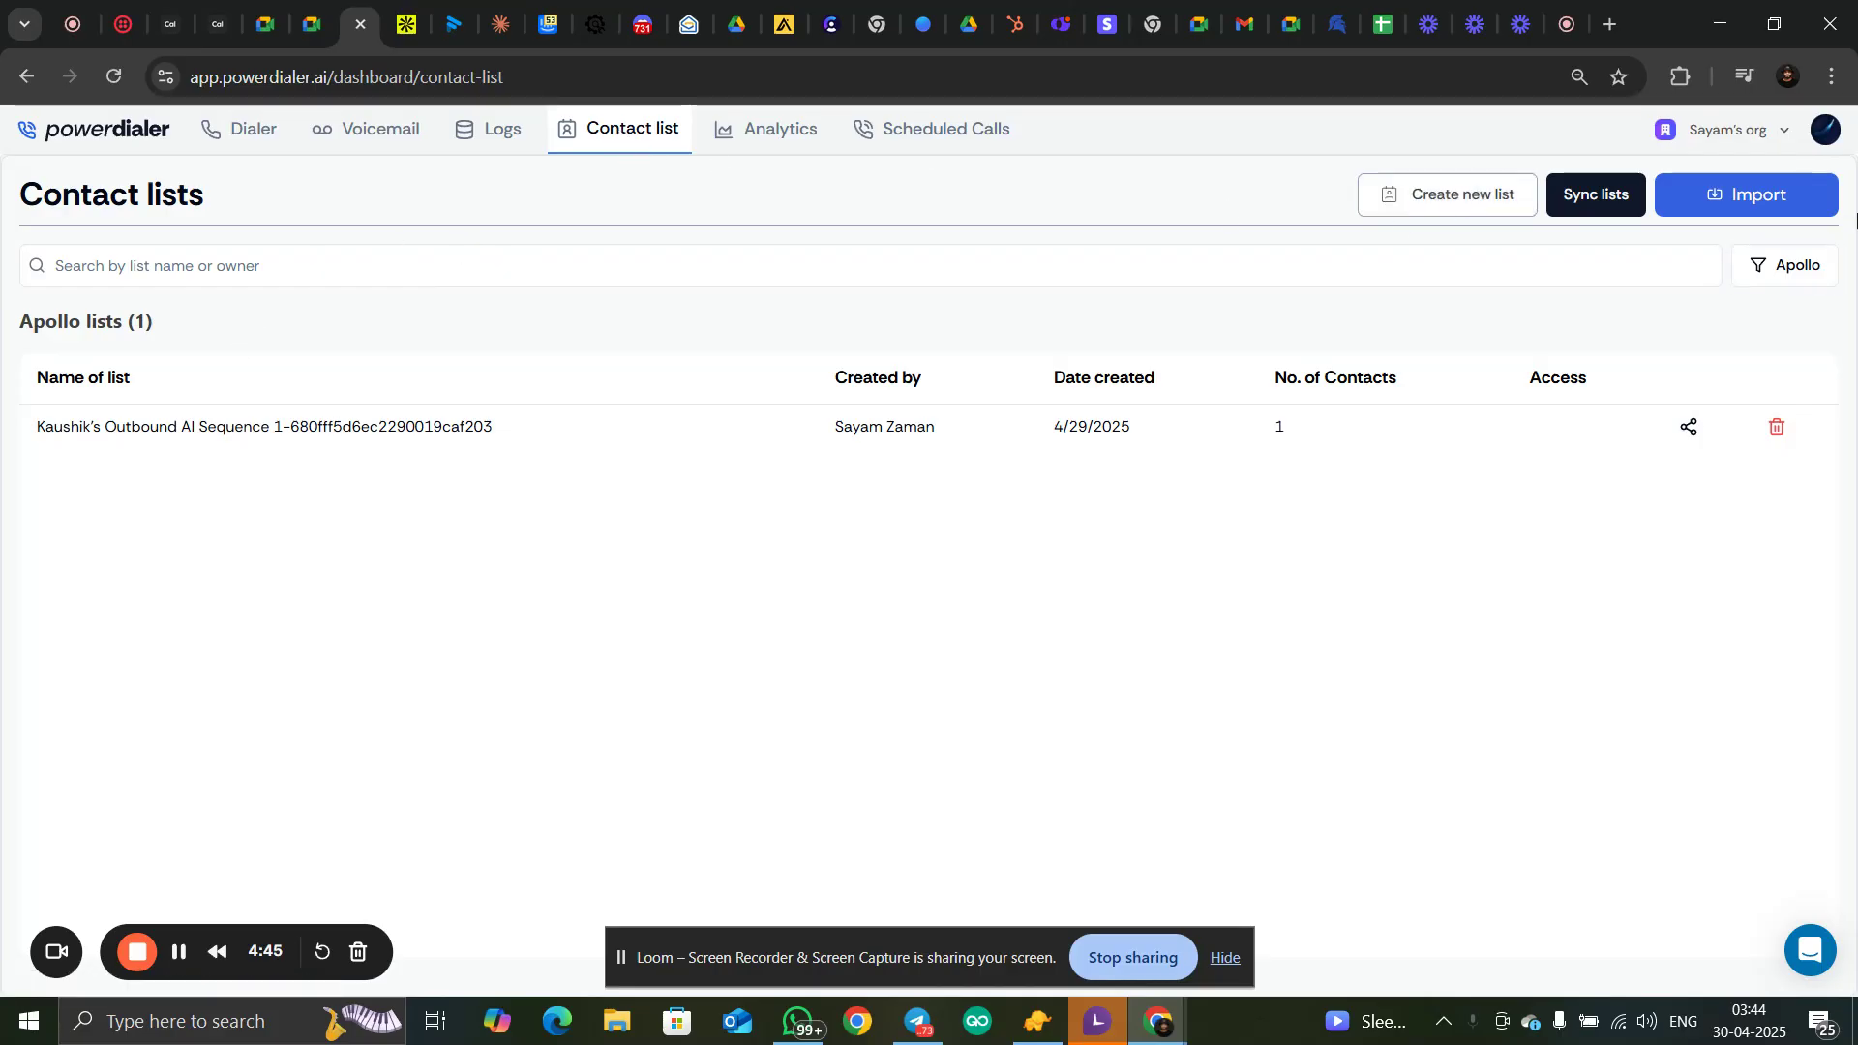
Set the contact list filter to All and open the contact import options
click(1823, 276)
click(1748, 315)
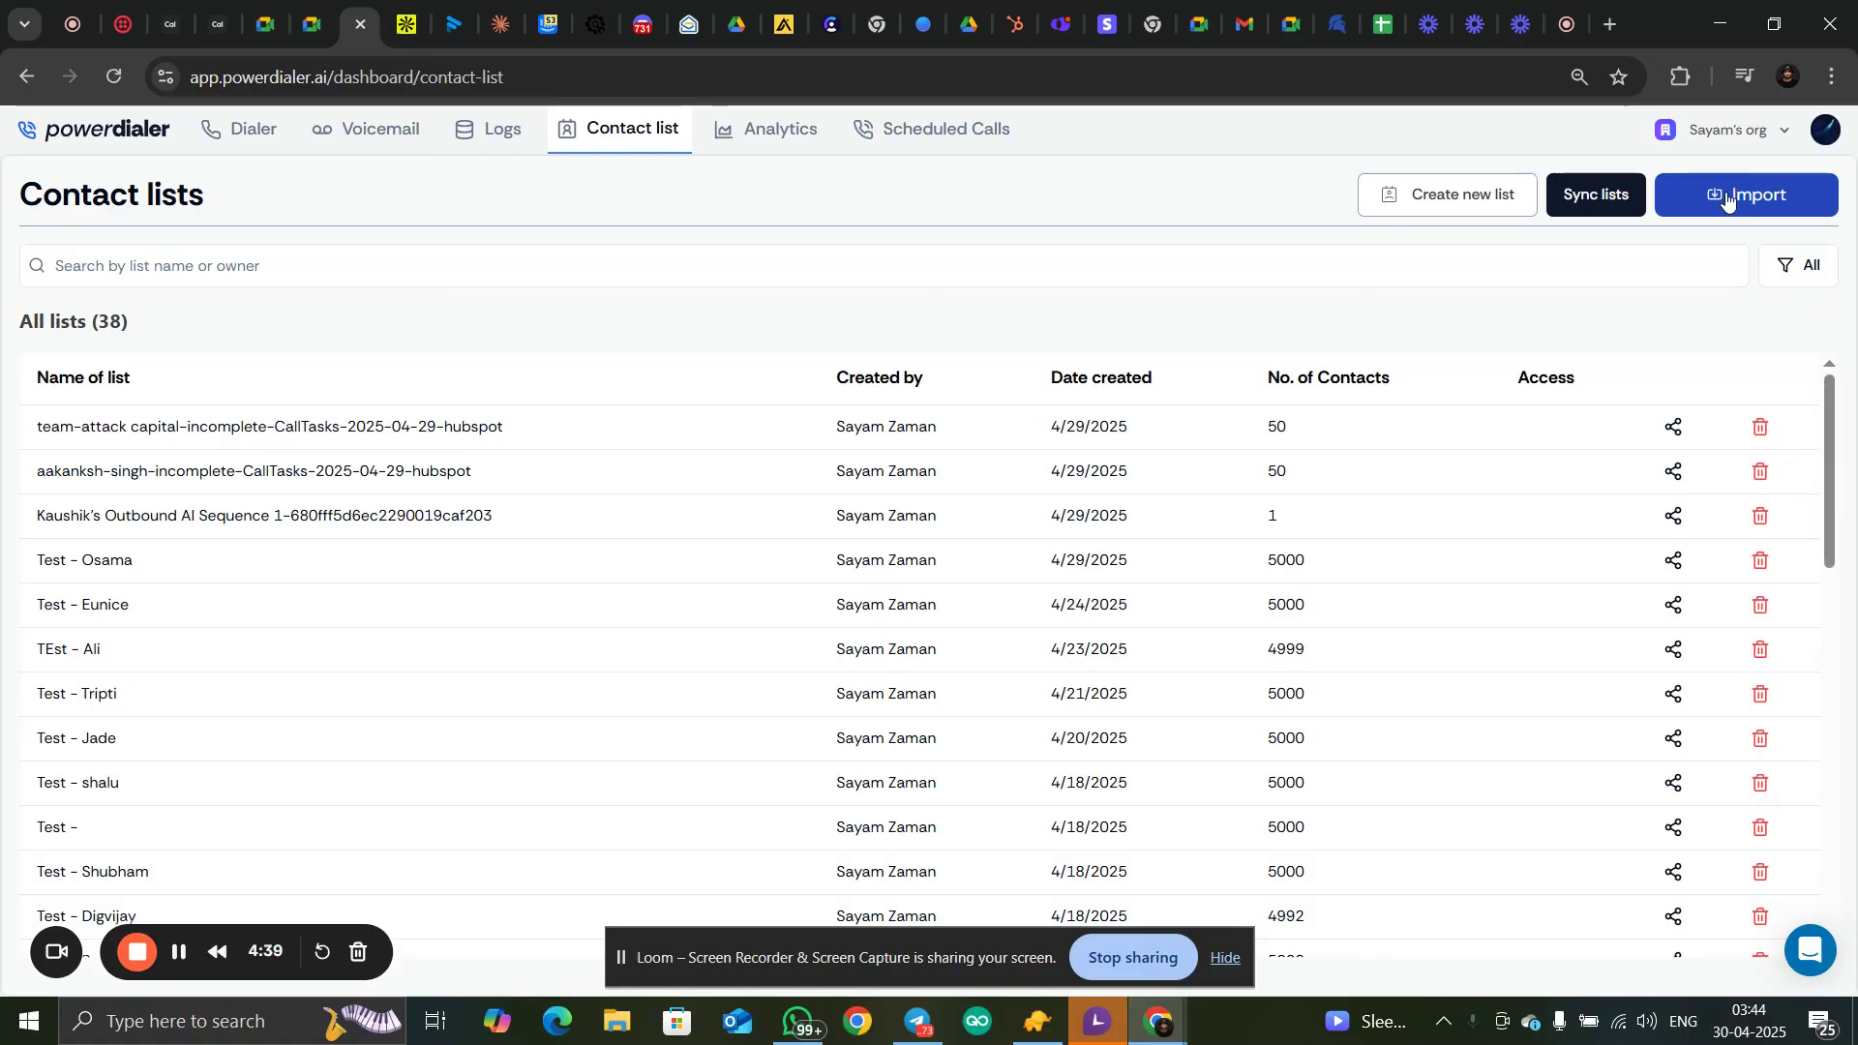
click(1759, 197)
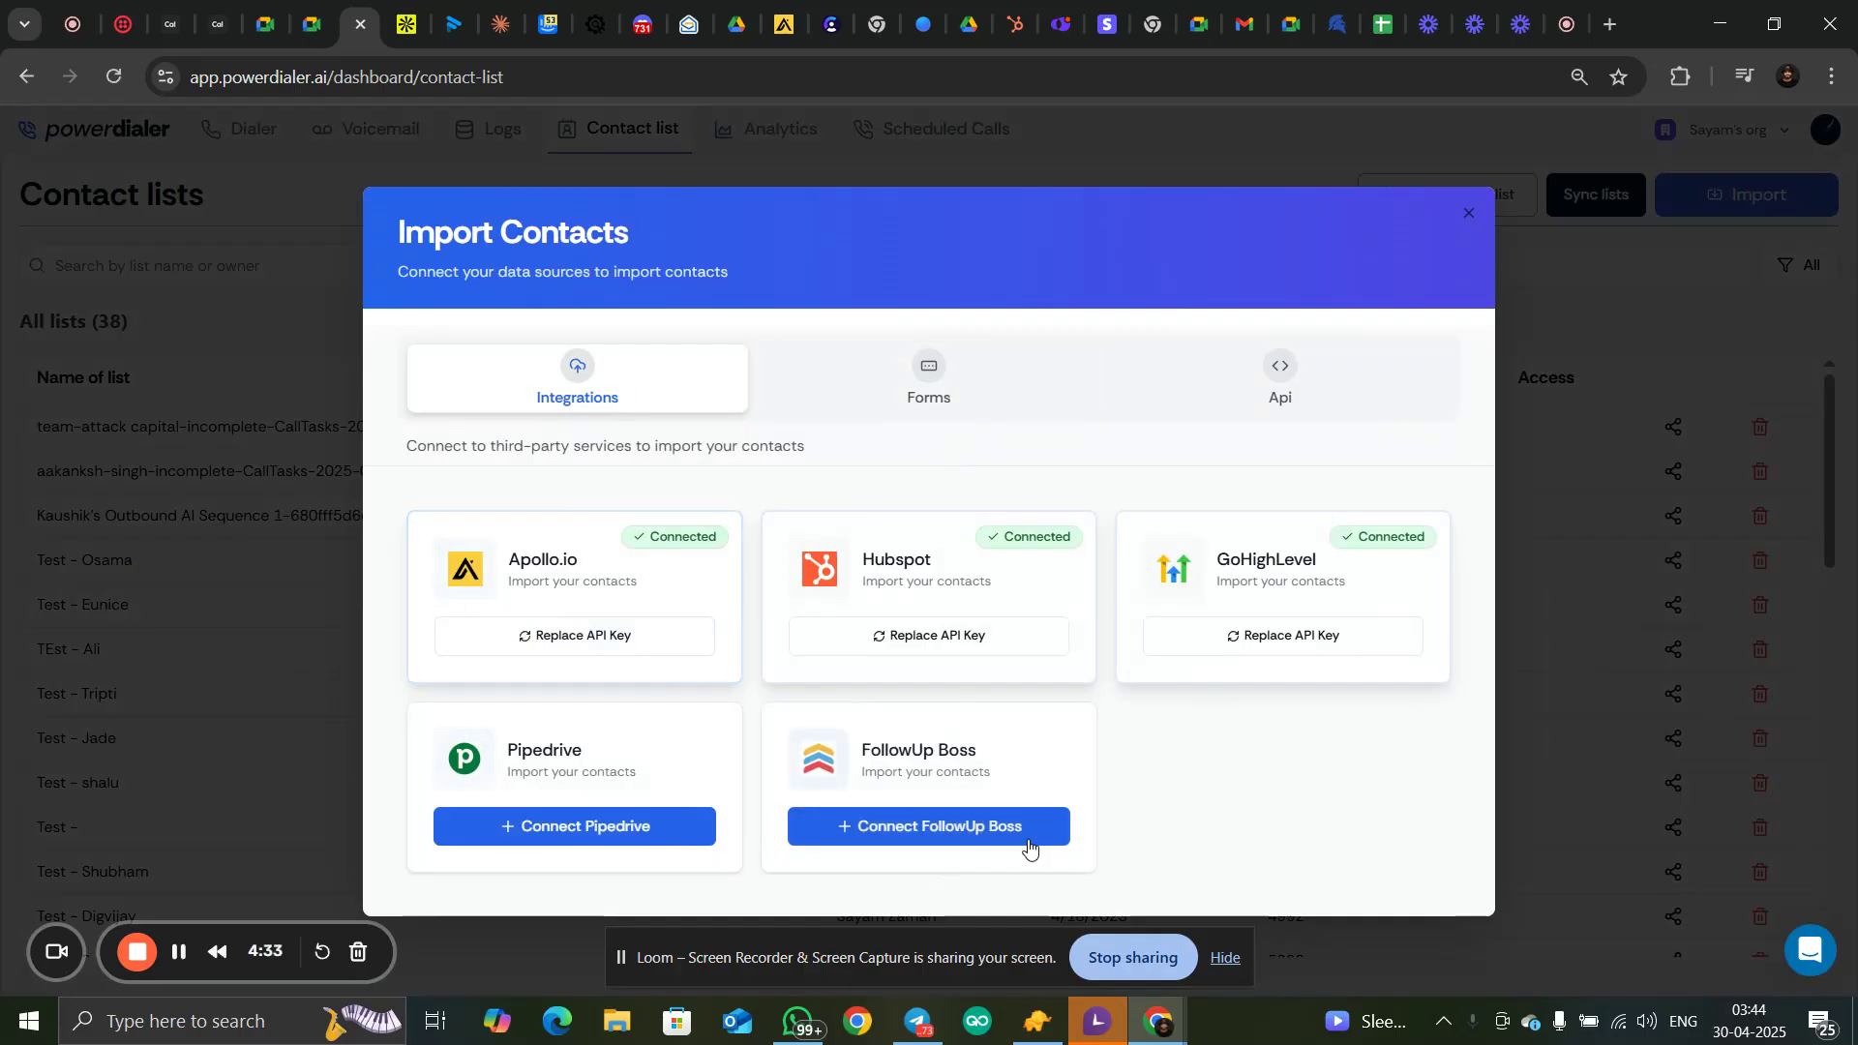
Start replacing the API key of the connected Hubspot integration, up to the key entry form
mouse_move(781, 581)
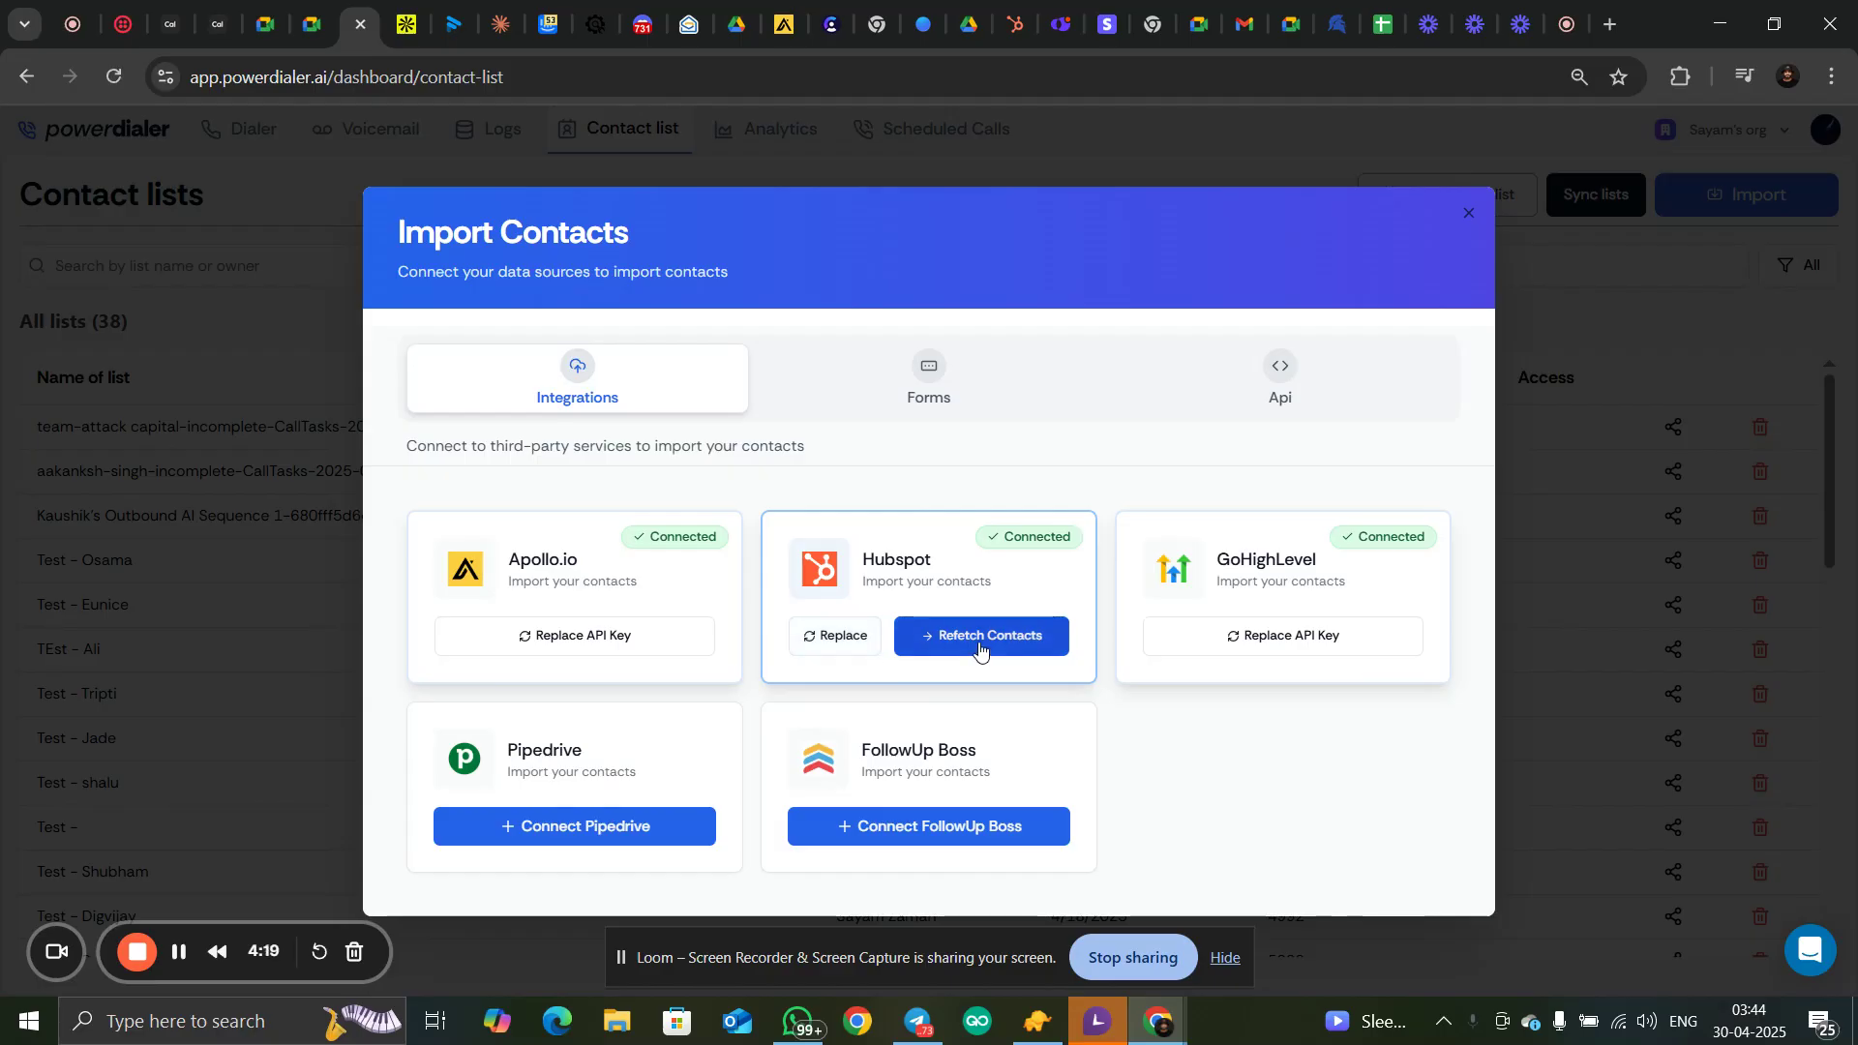
click(839, 644)
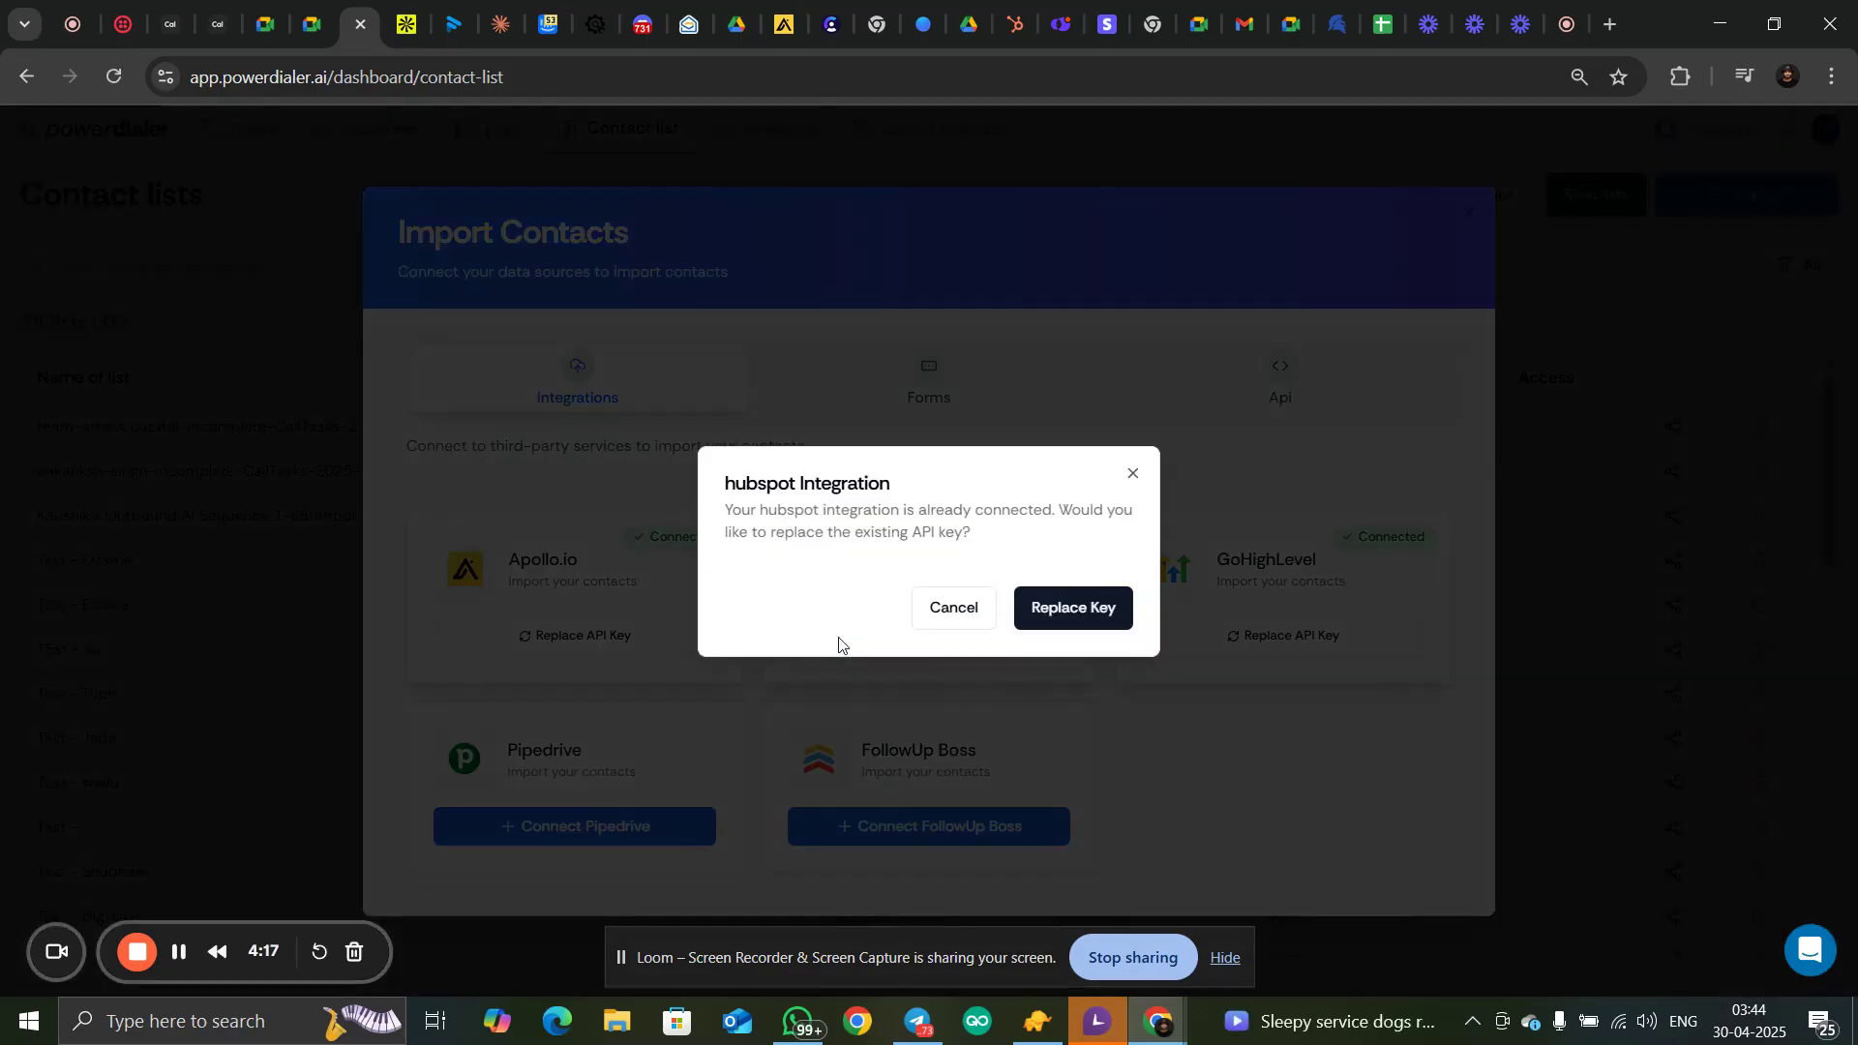
click(1057, 608)
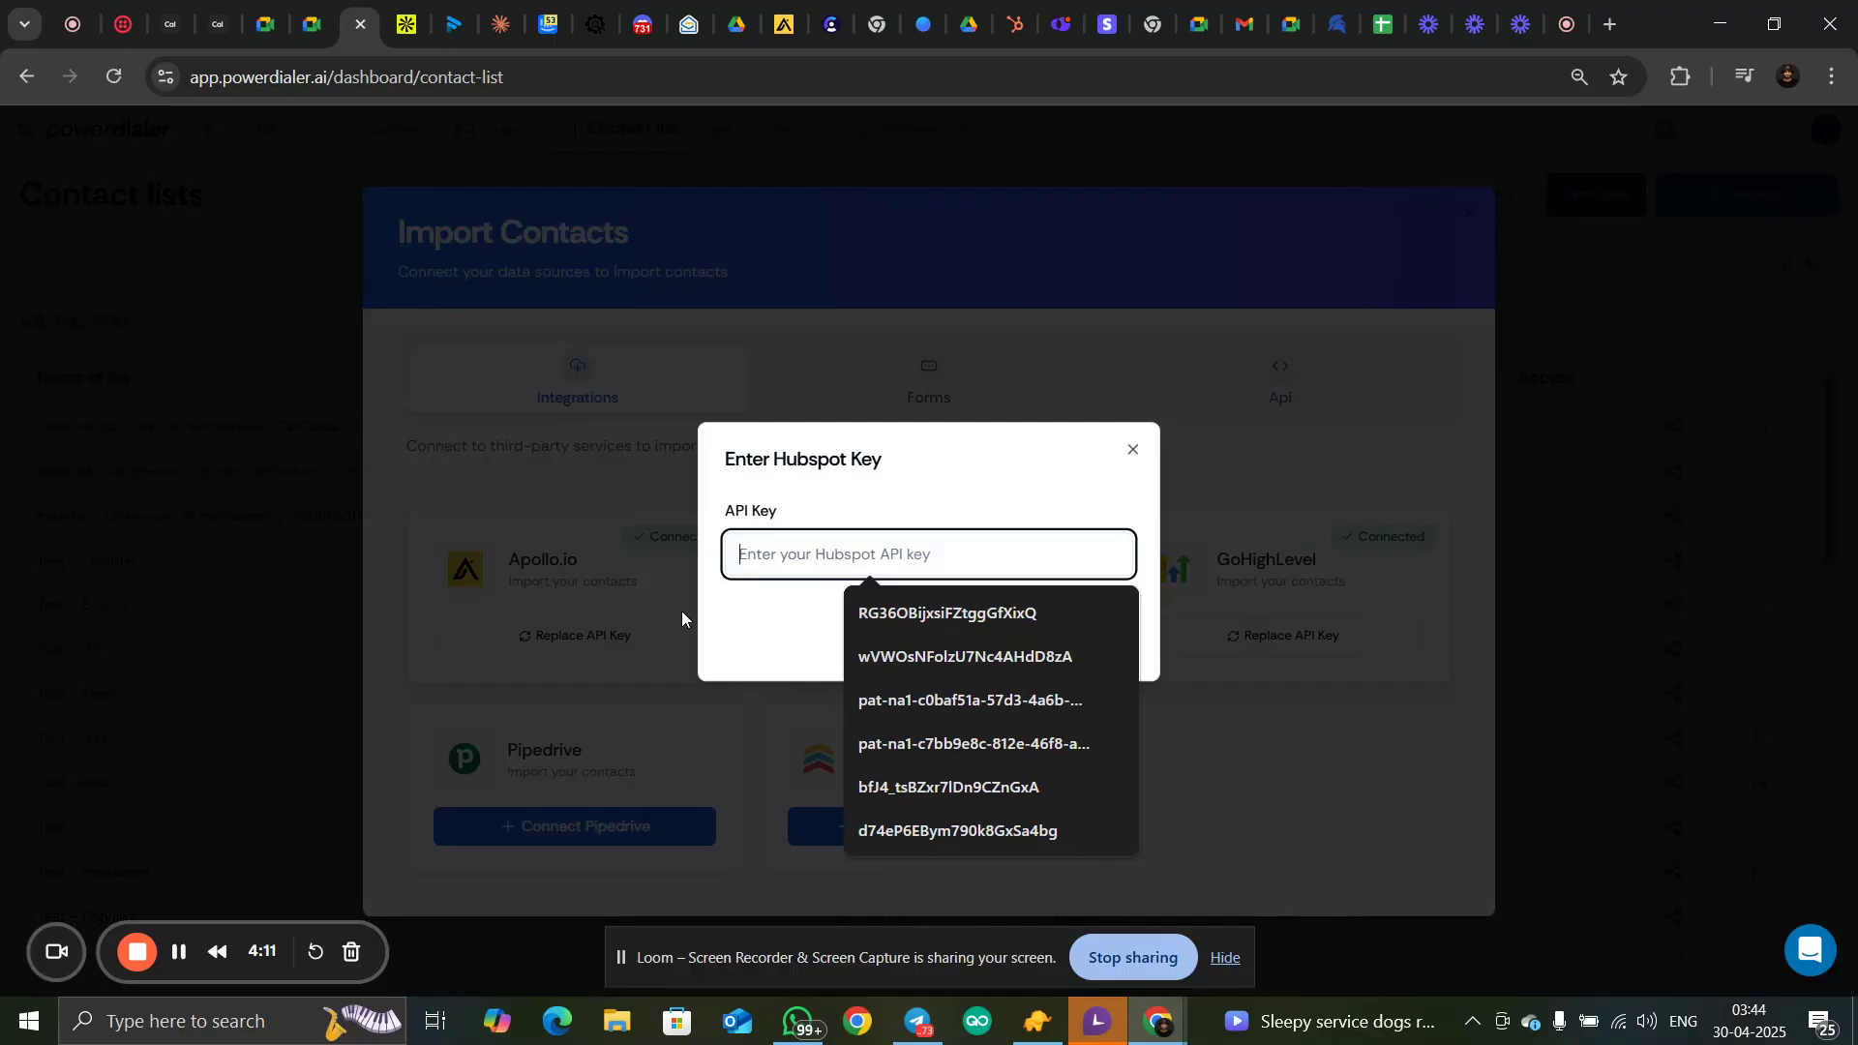
key(Return)
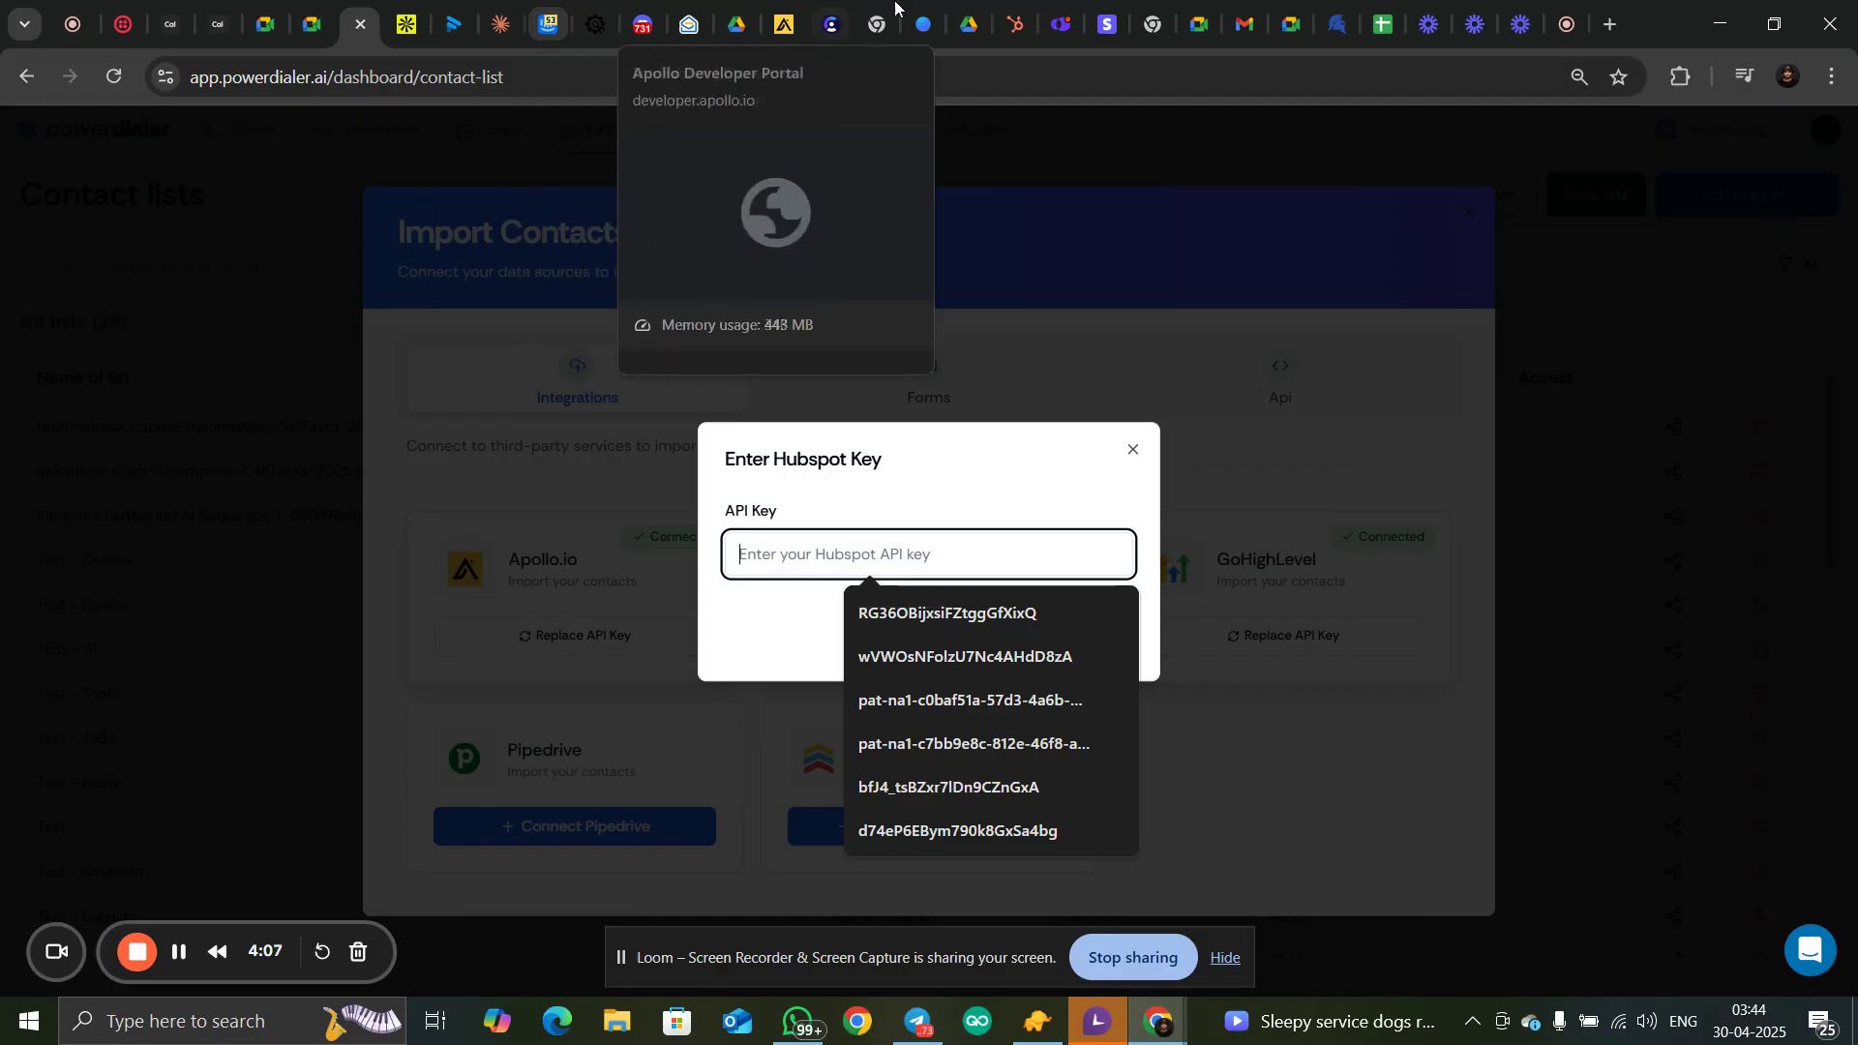
Switch to HubSpot and open the Private Apps page in the account's integration settings
click(1017, 24)
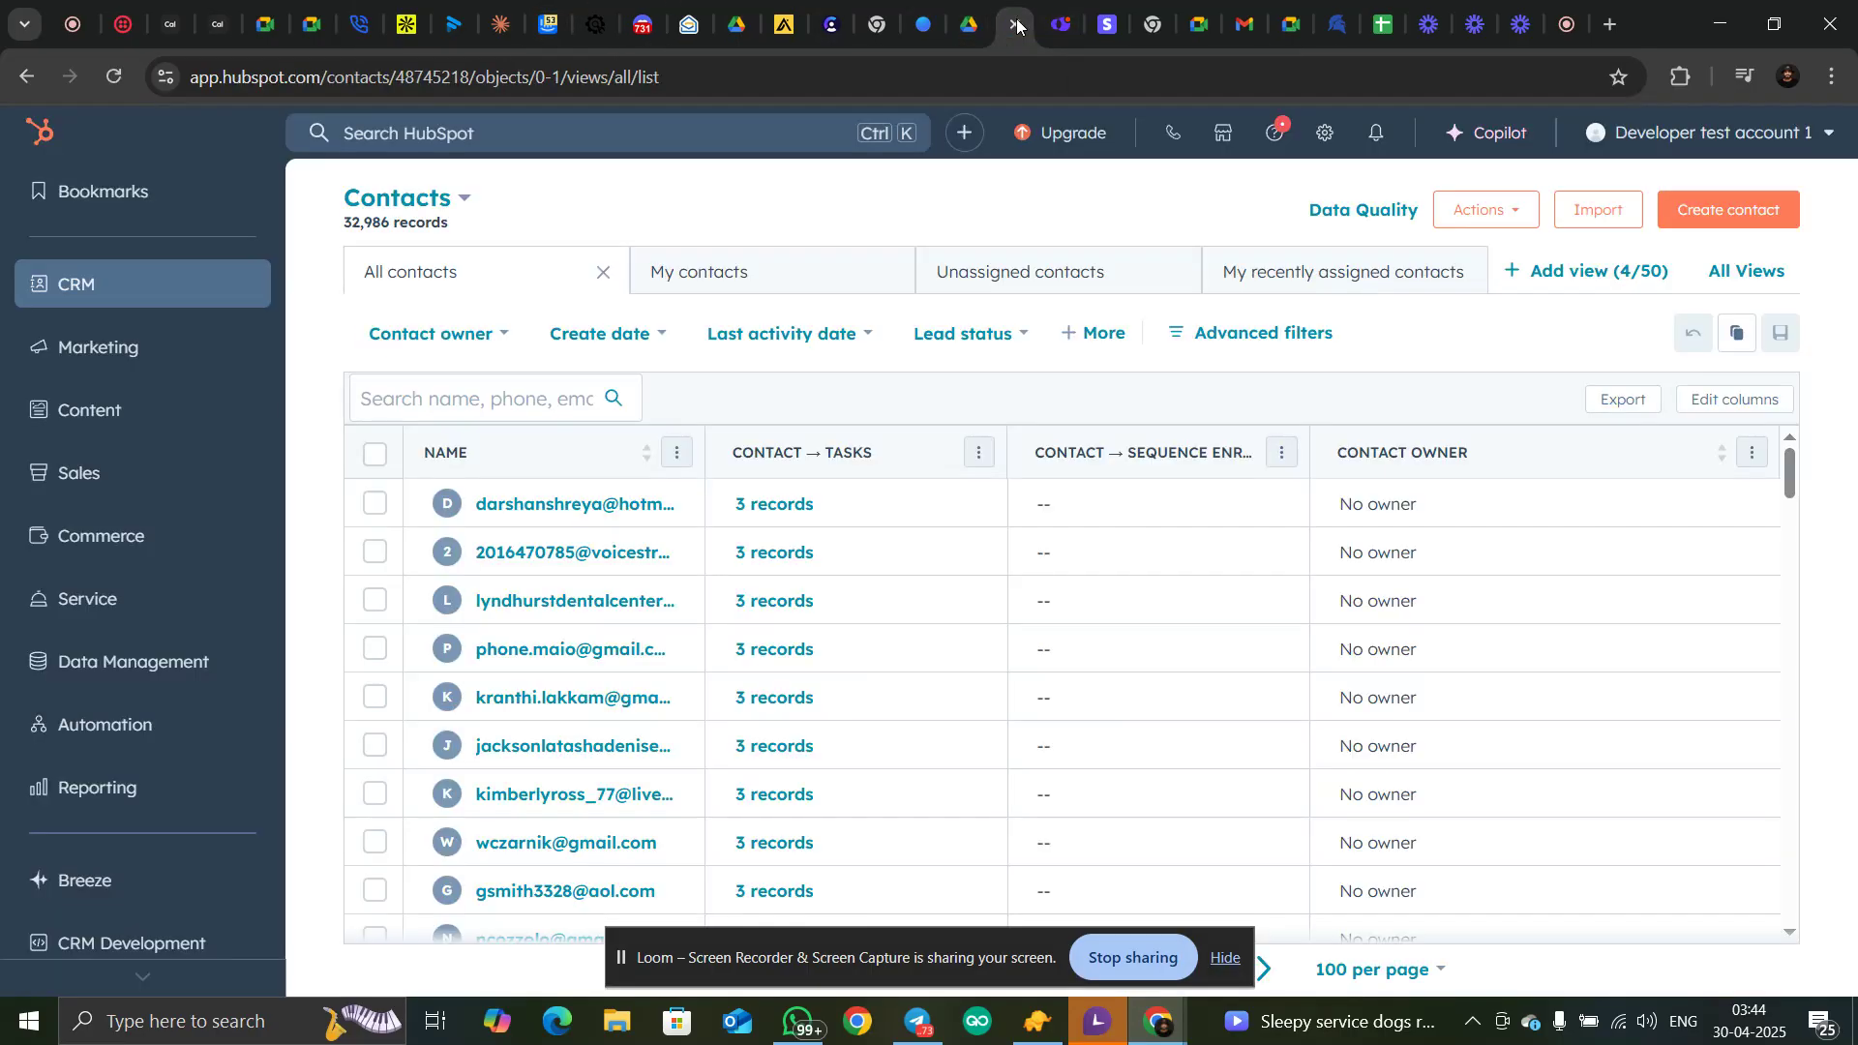
click(1325, 137)
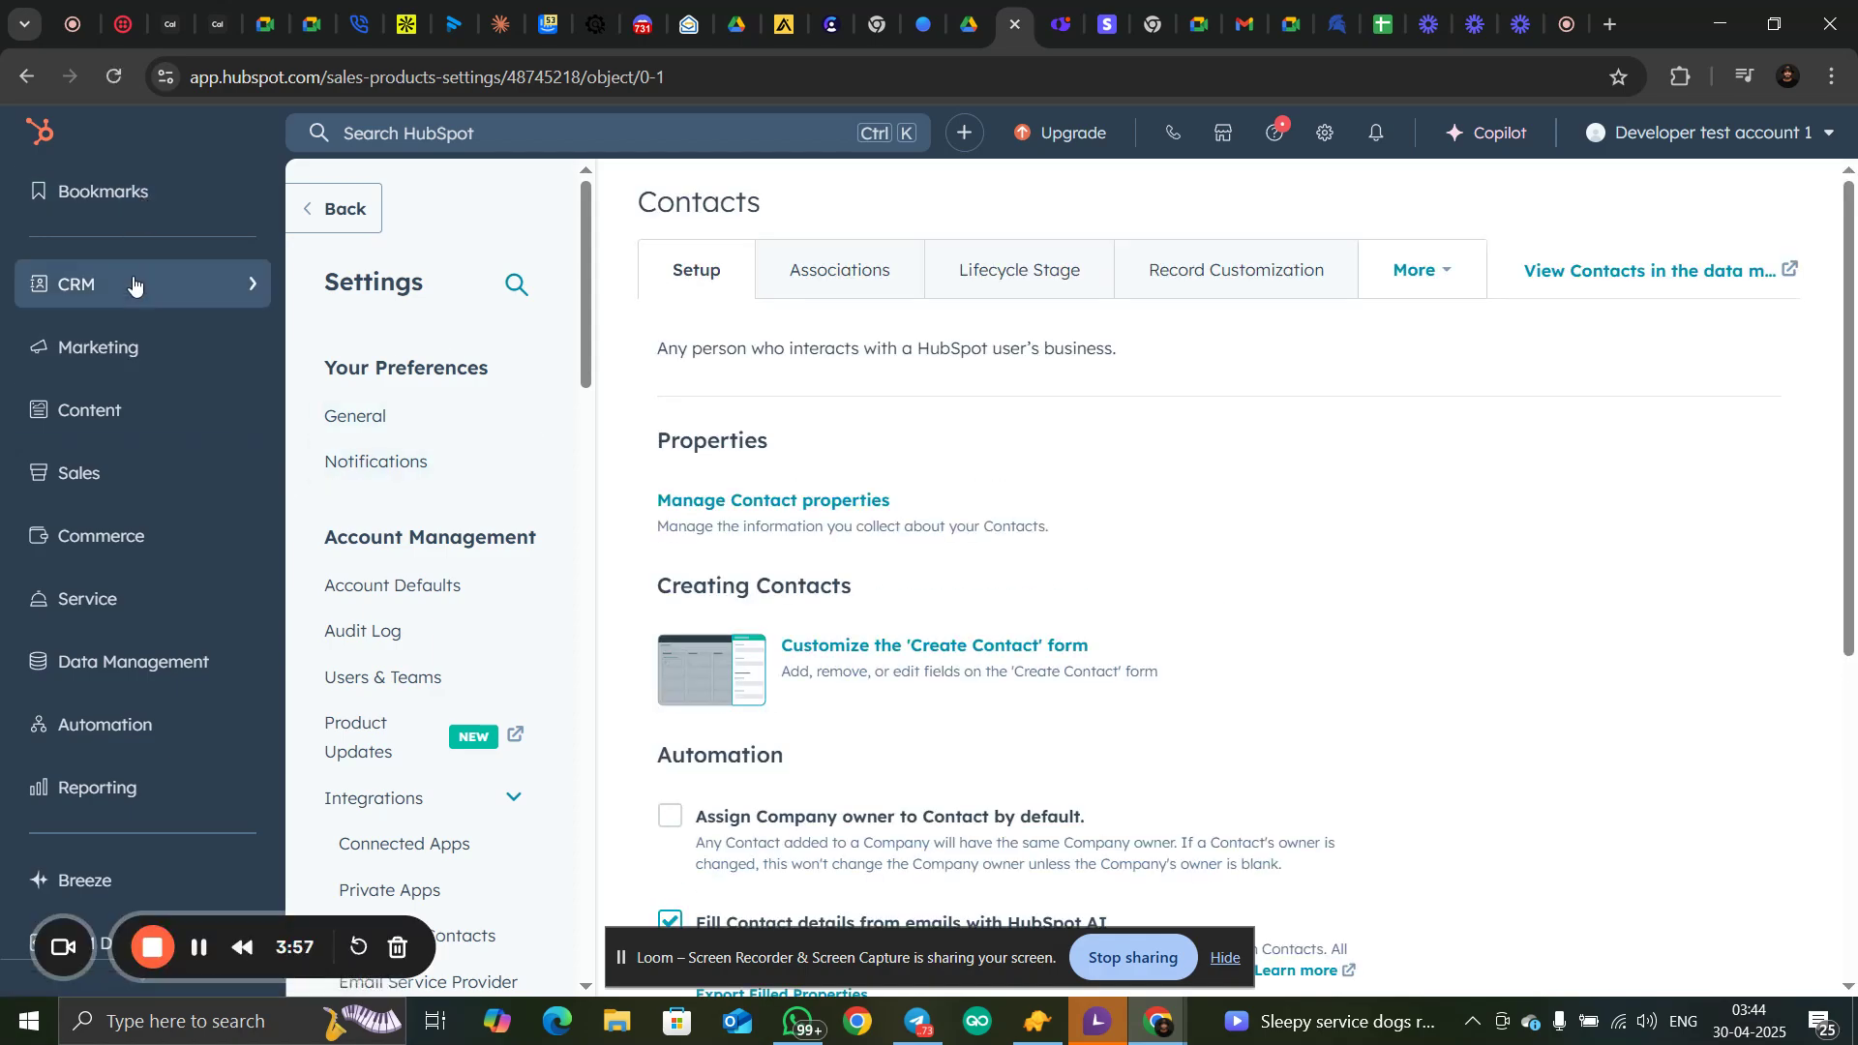
scroll(421, 513, down, 4)
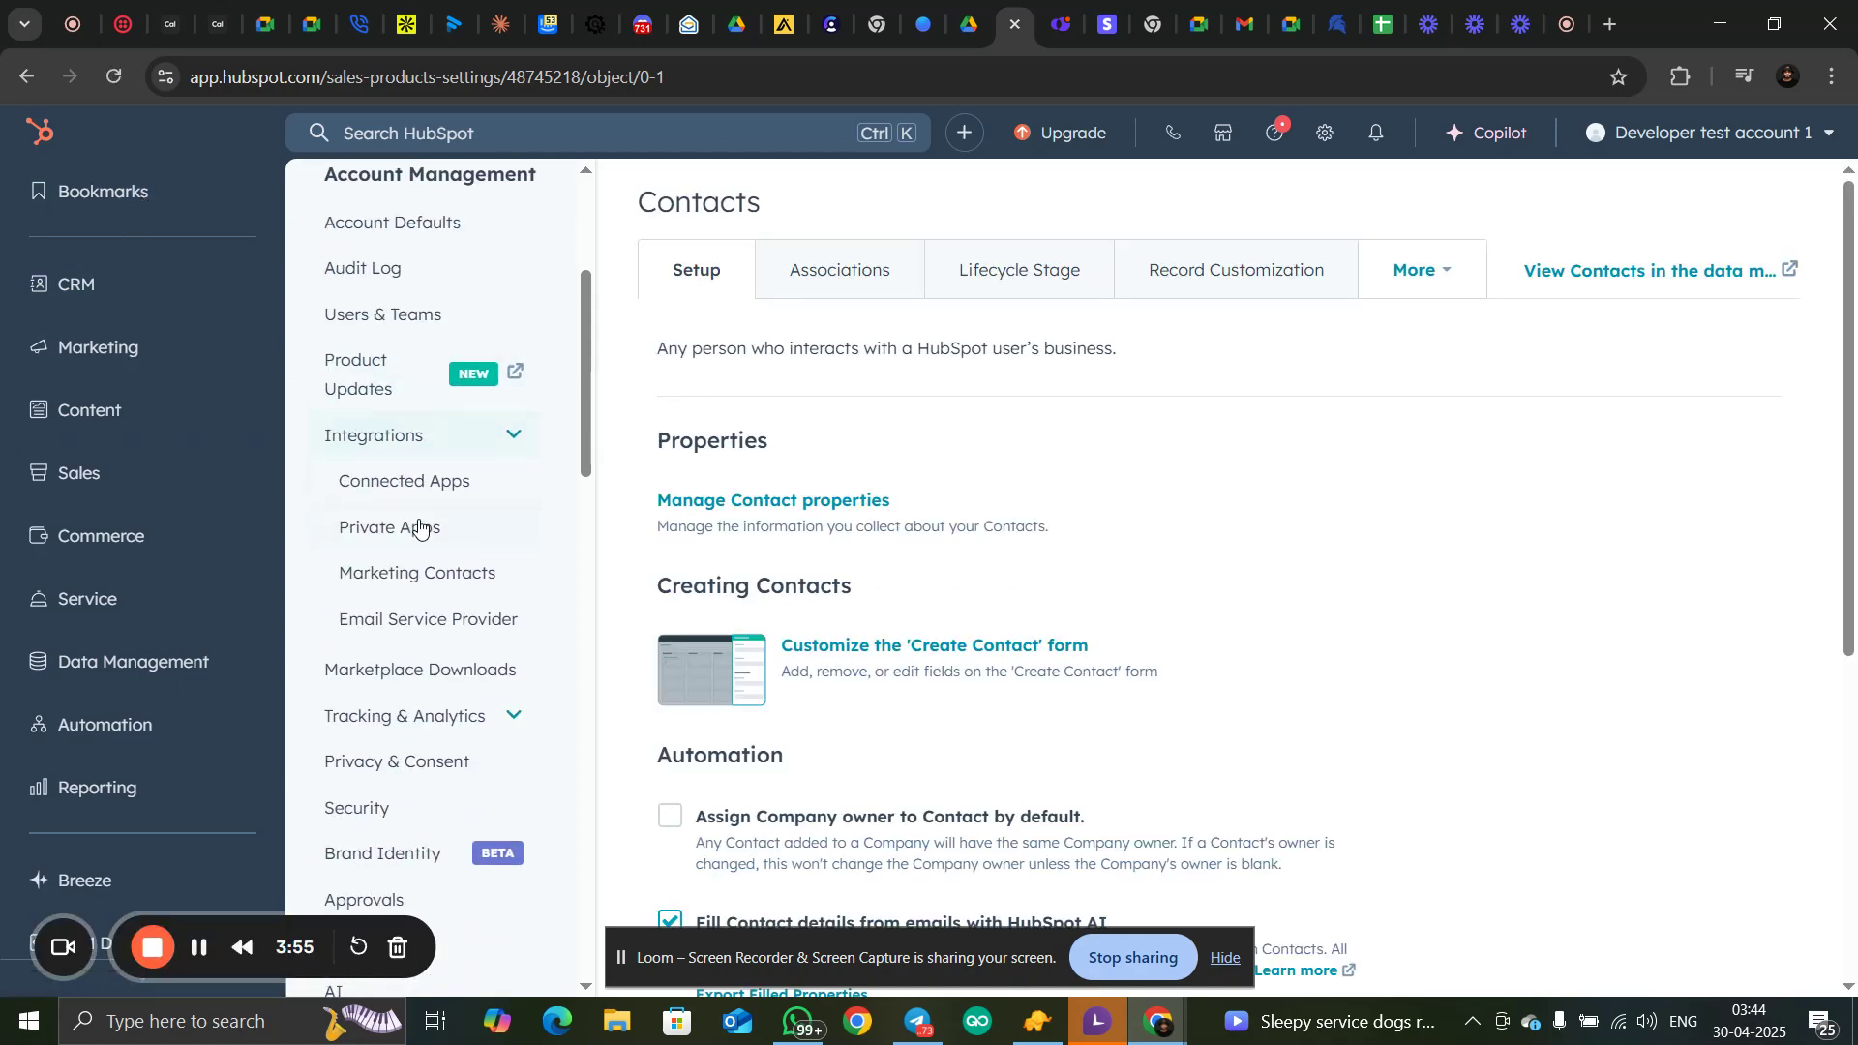
click(464, 527)
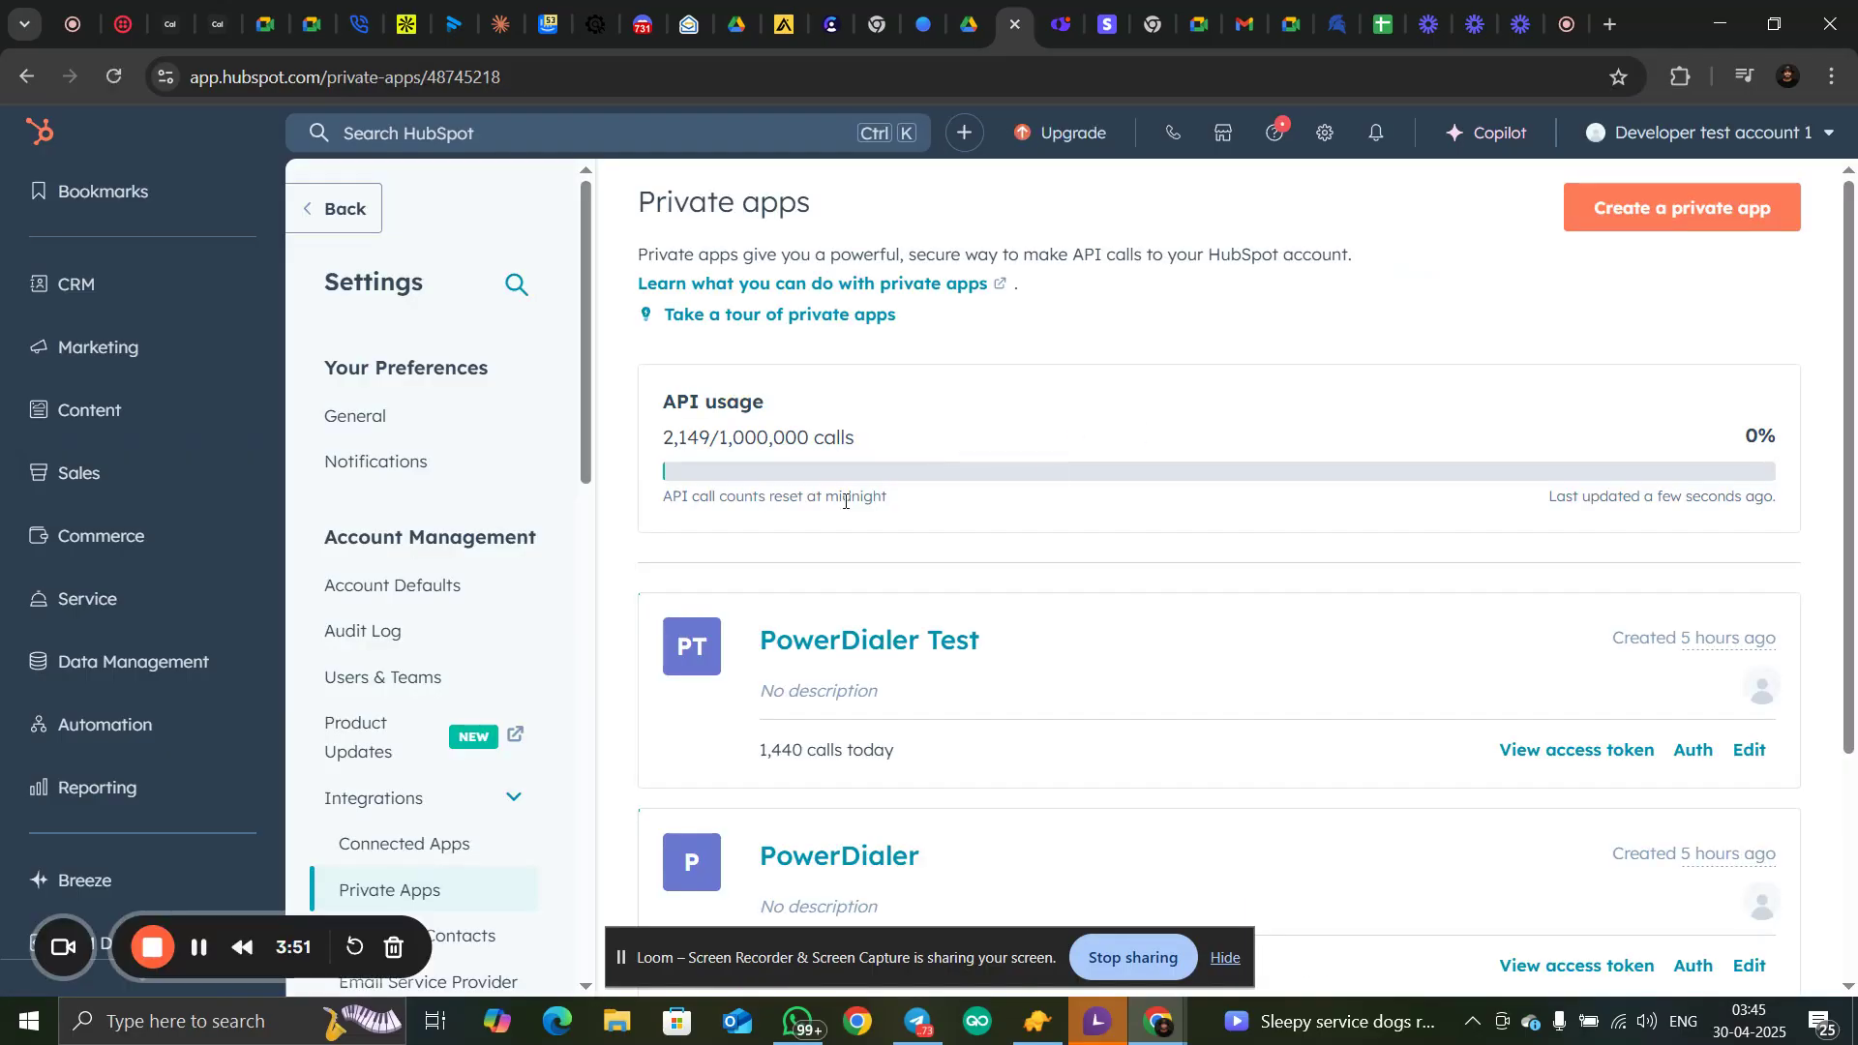
Start a new private app and name it PowerDialer Testing
scroll(838, 521, down, 3)
scroll(839, 521, down, 1)
scroll(849, 469, up, 4)
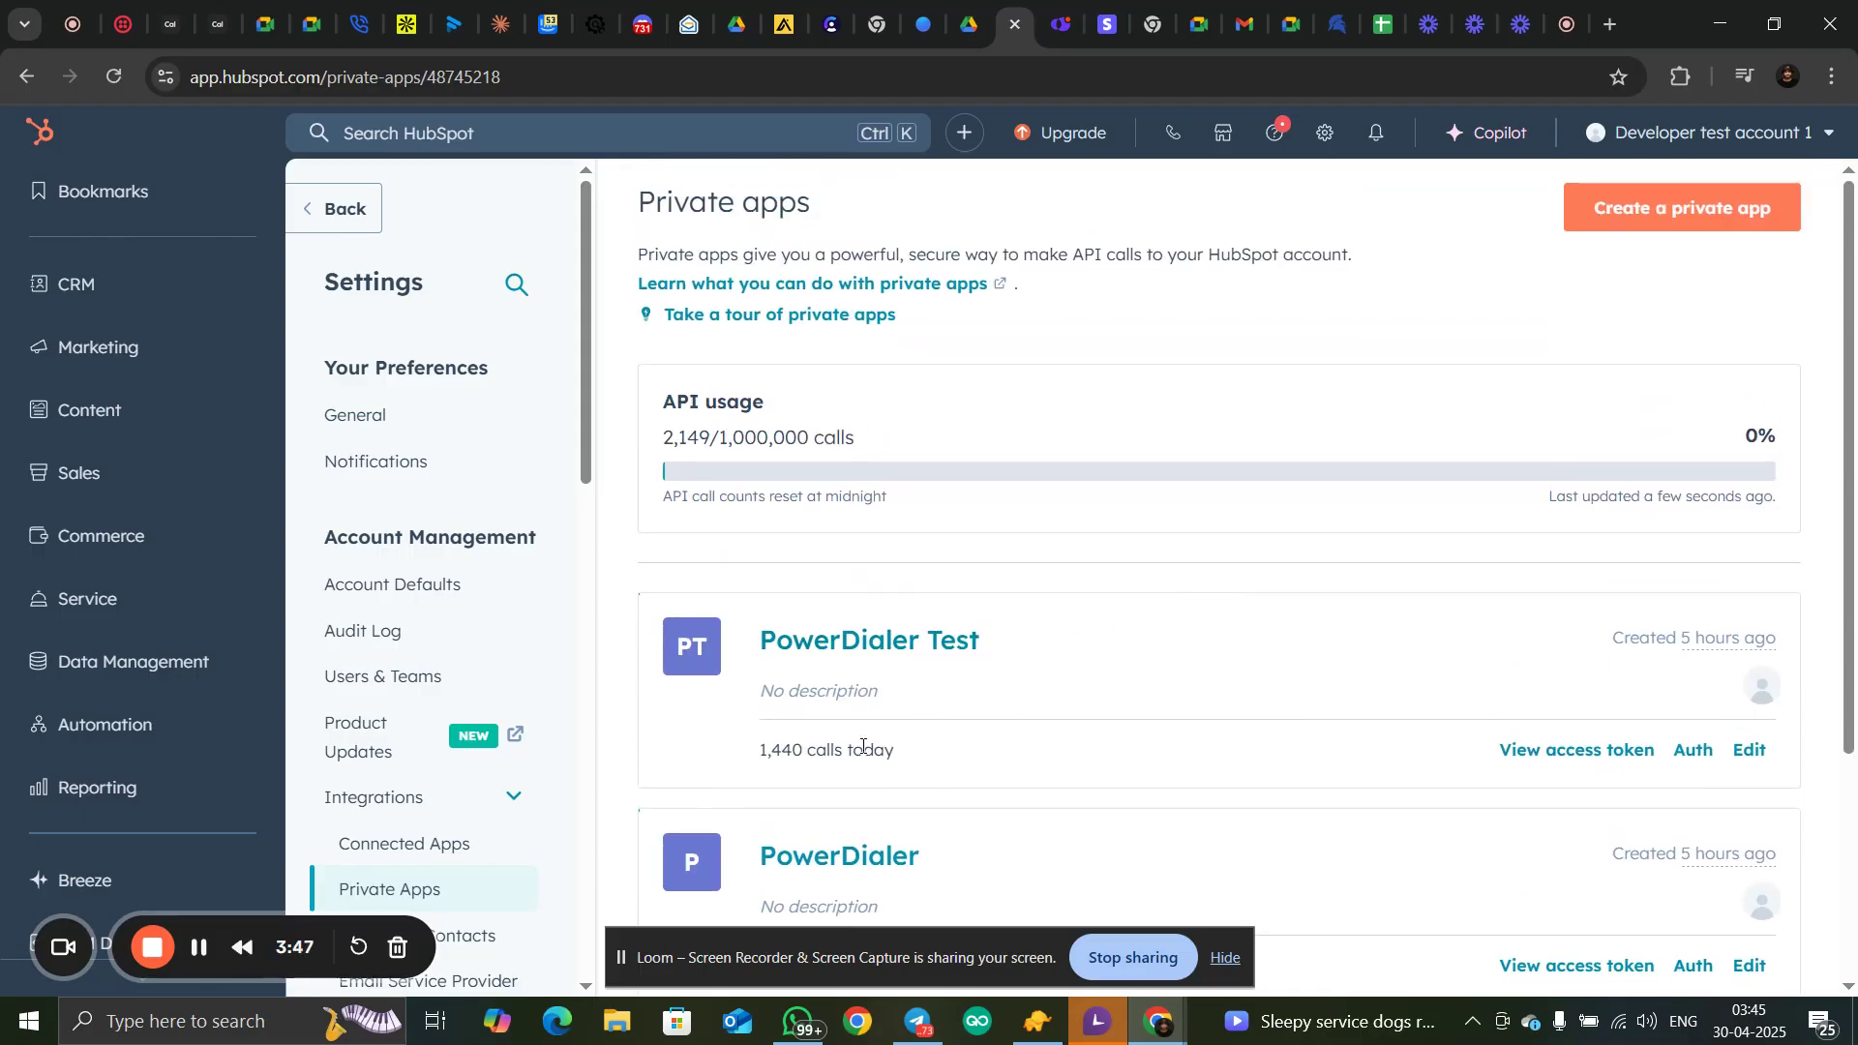
scroll(952, 733, down, 1)
scroll(961, 751, up, 1)
click(1658, 207)
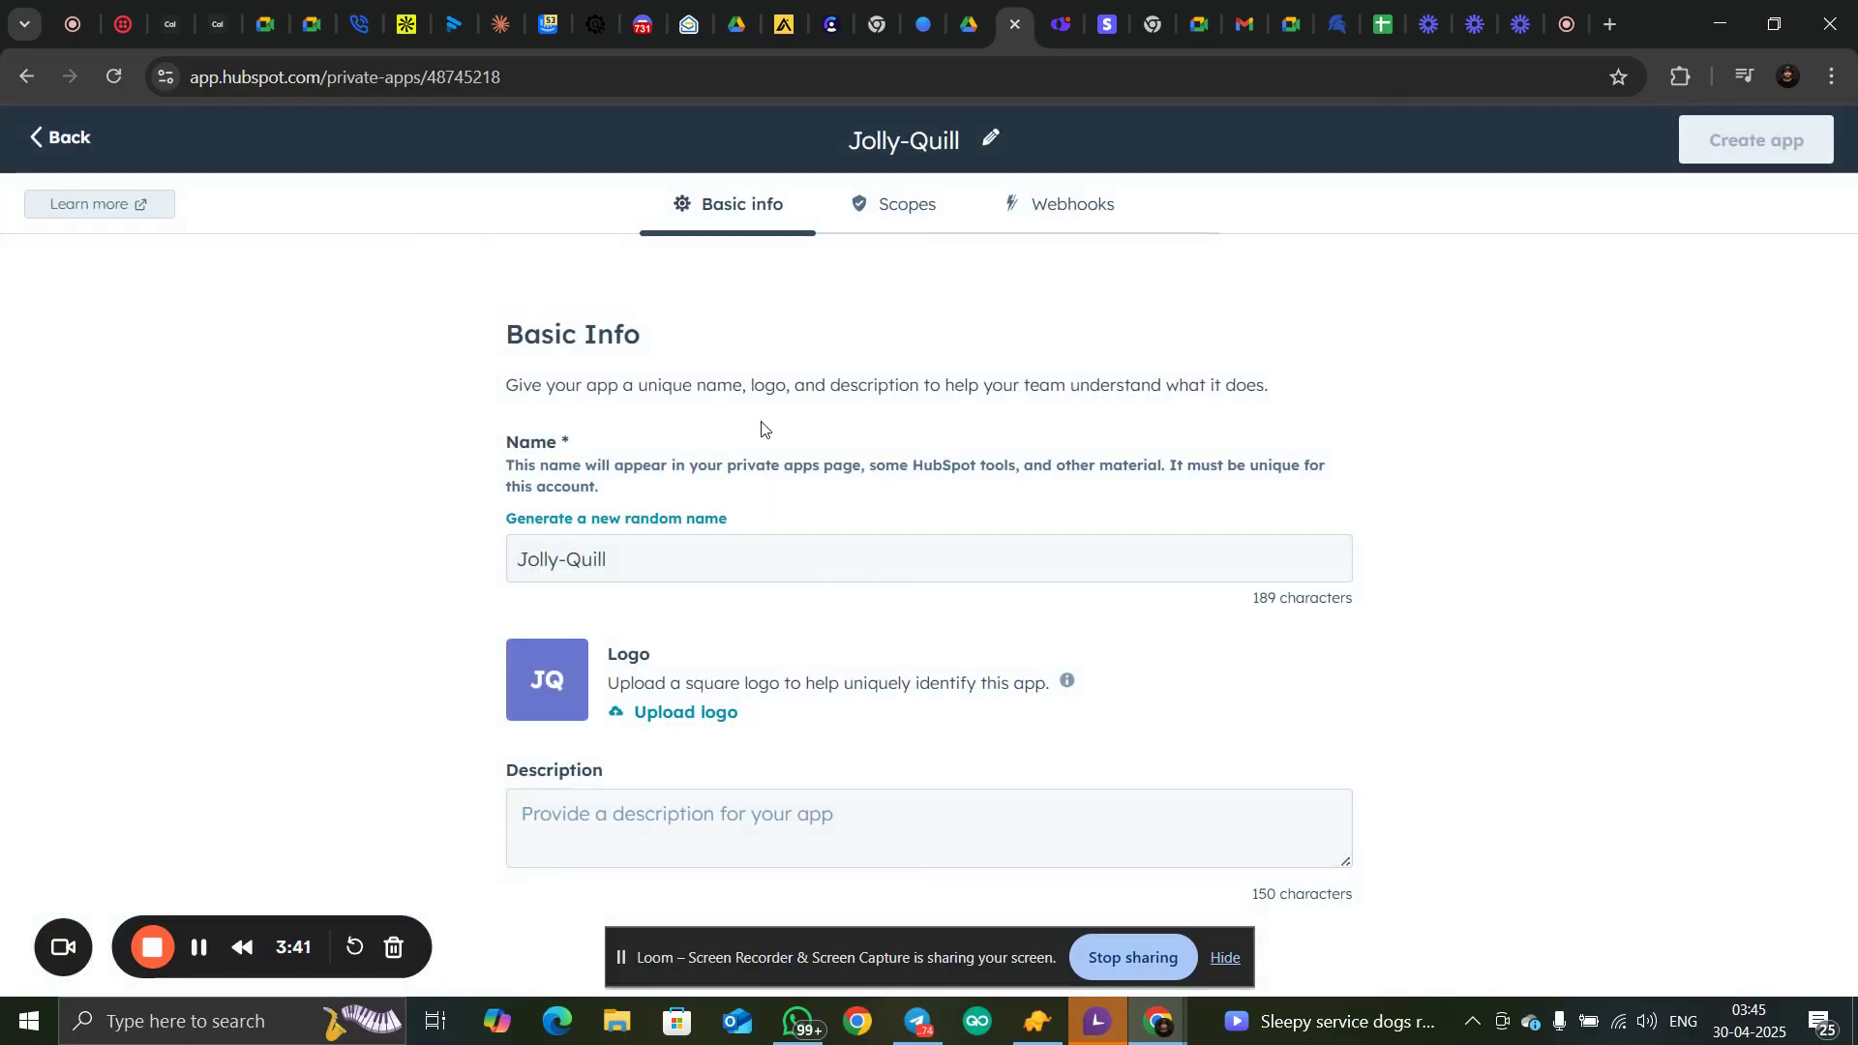
drag(657, 545, 477, 557)
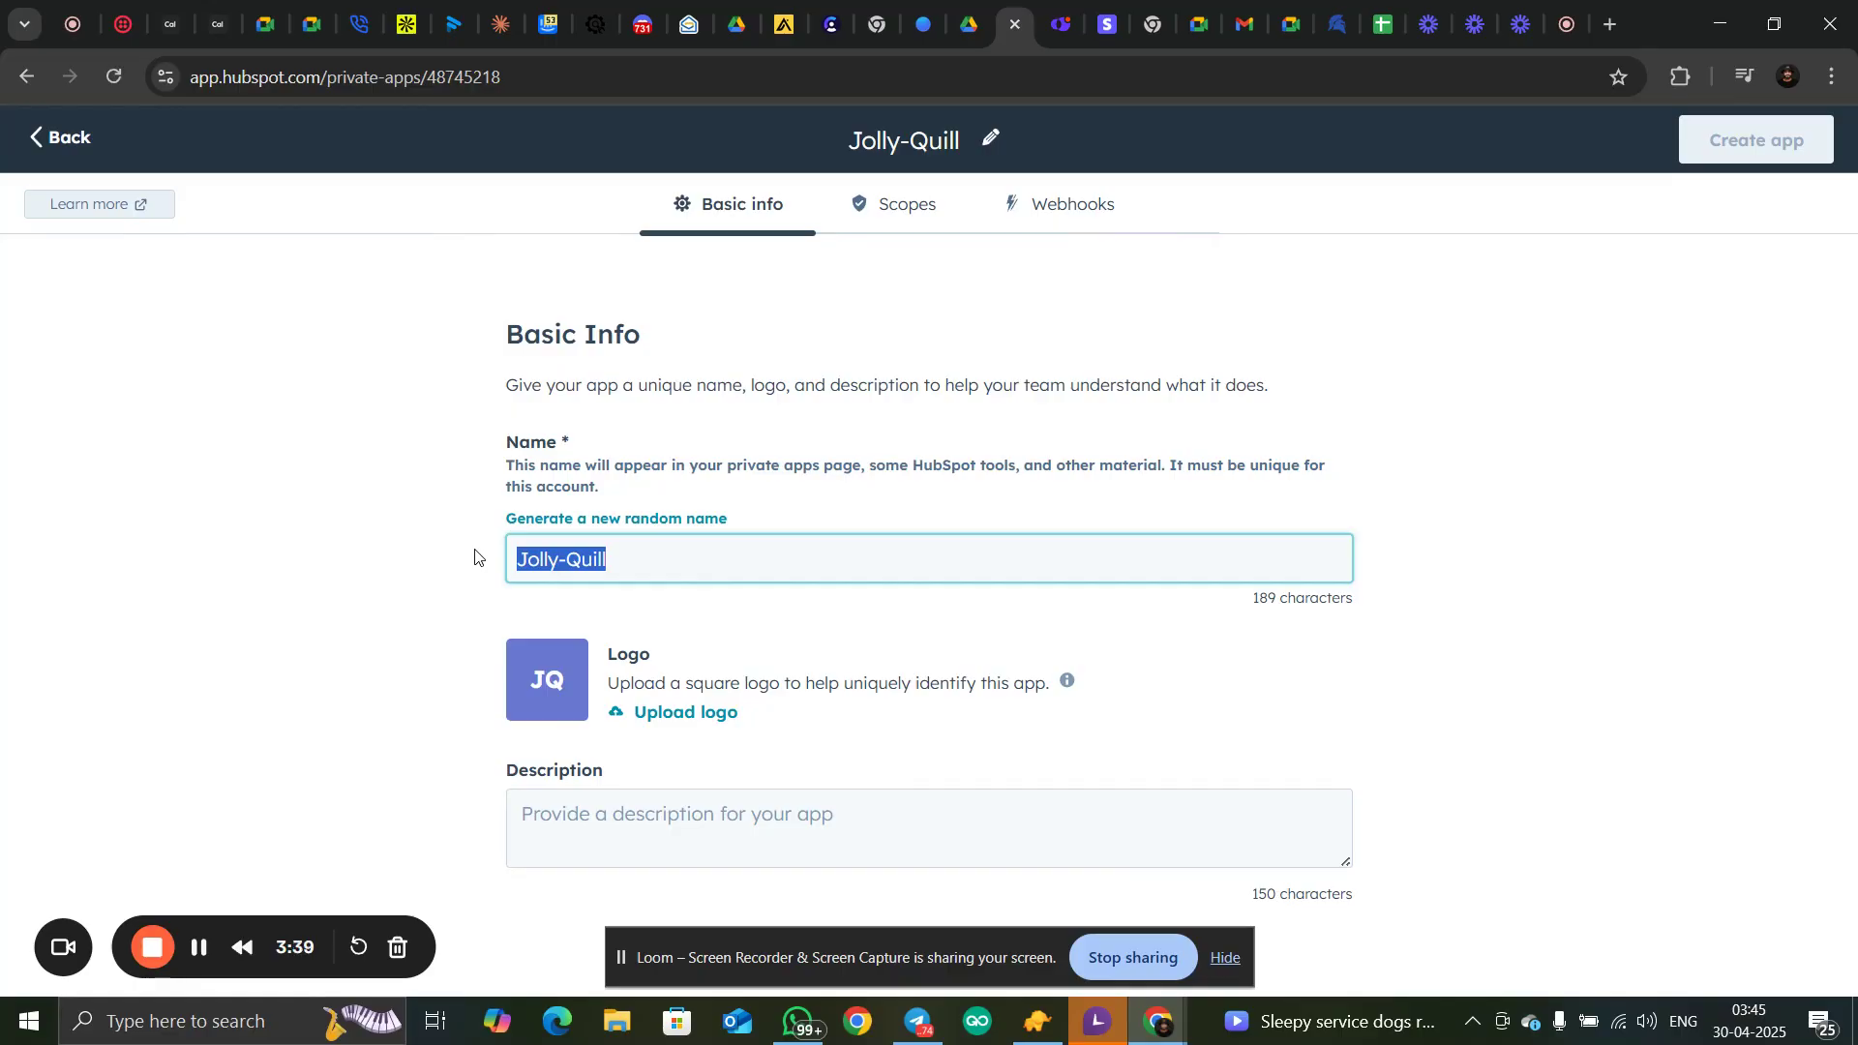
key(BackSpace)
text(Po)
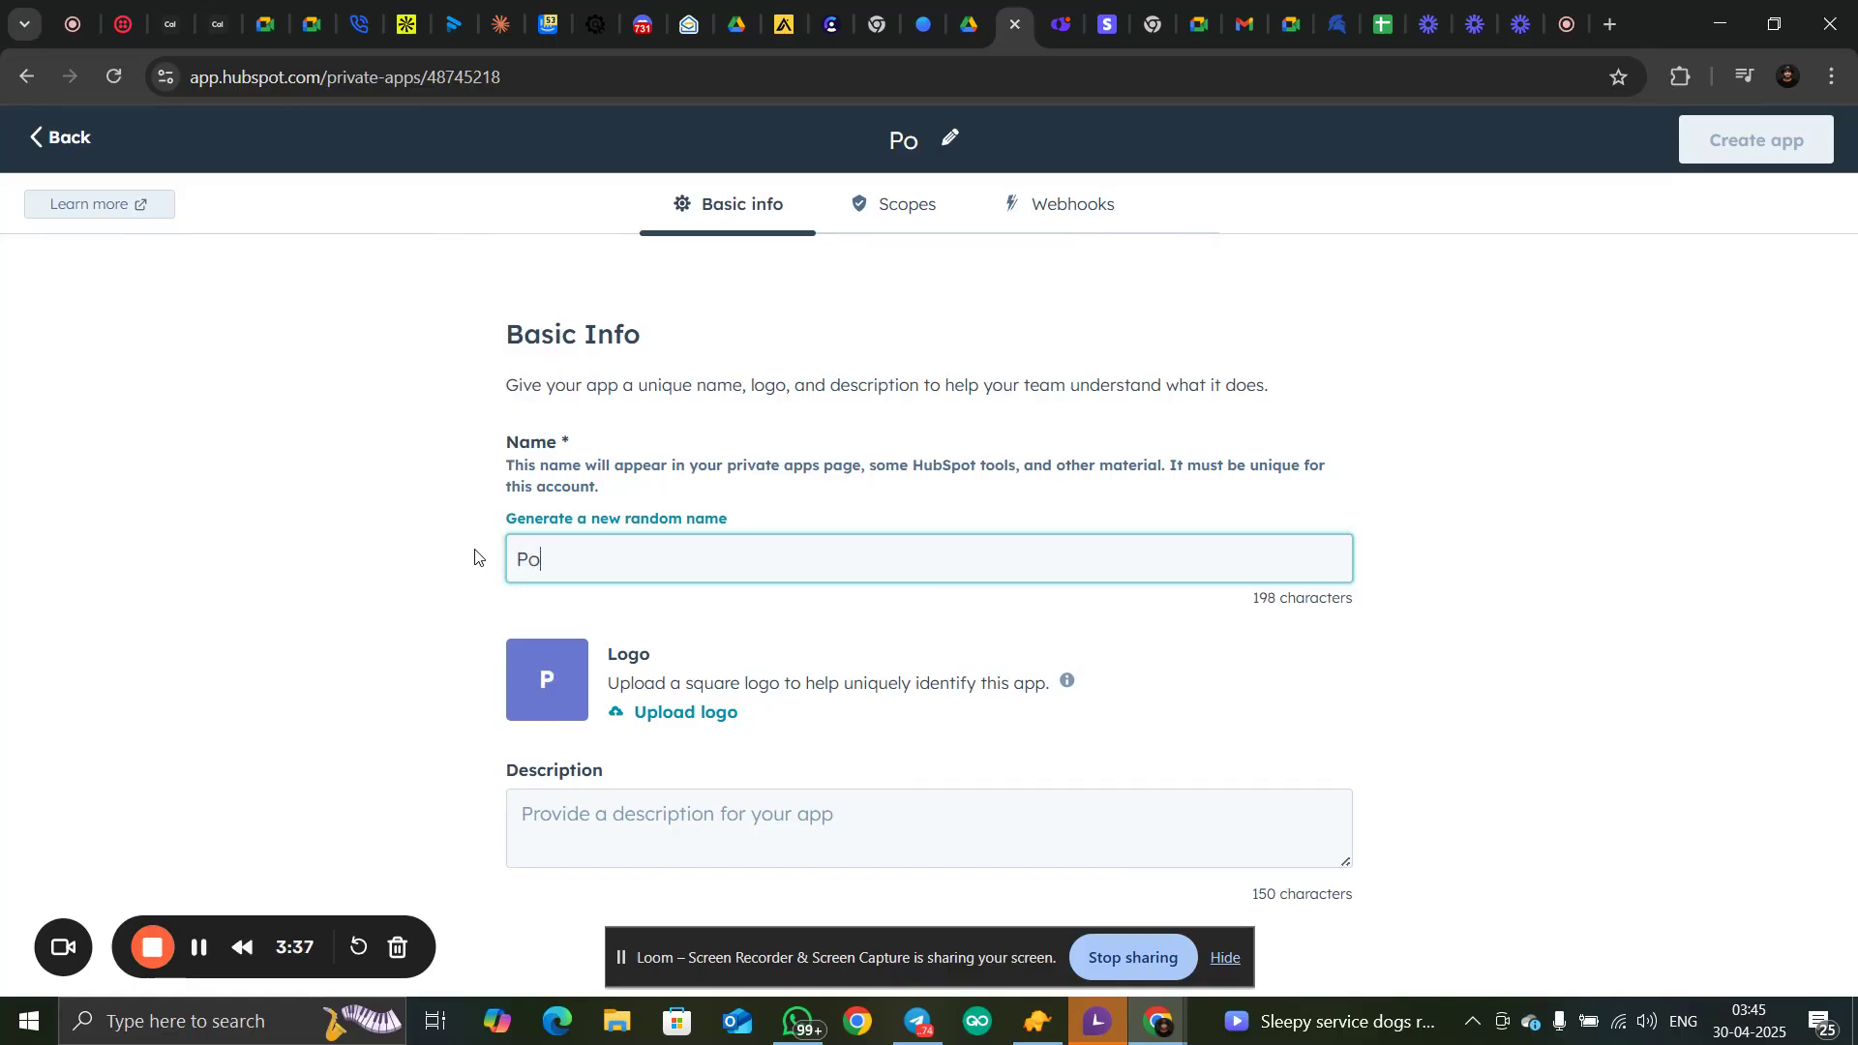
text(werDial)
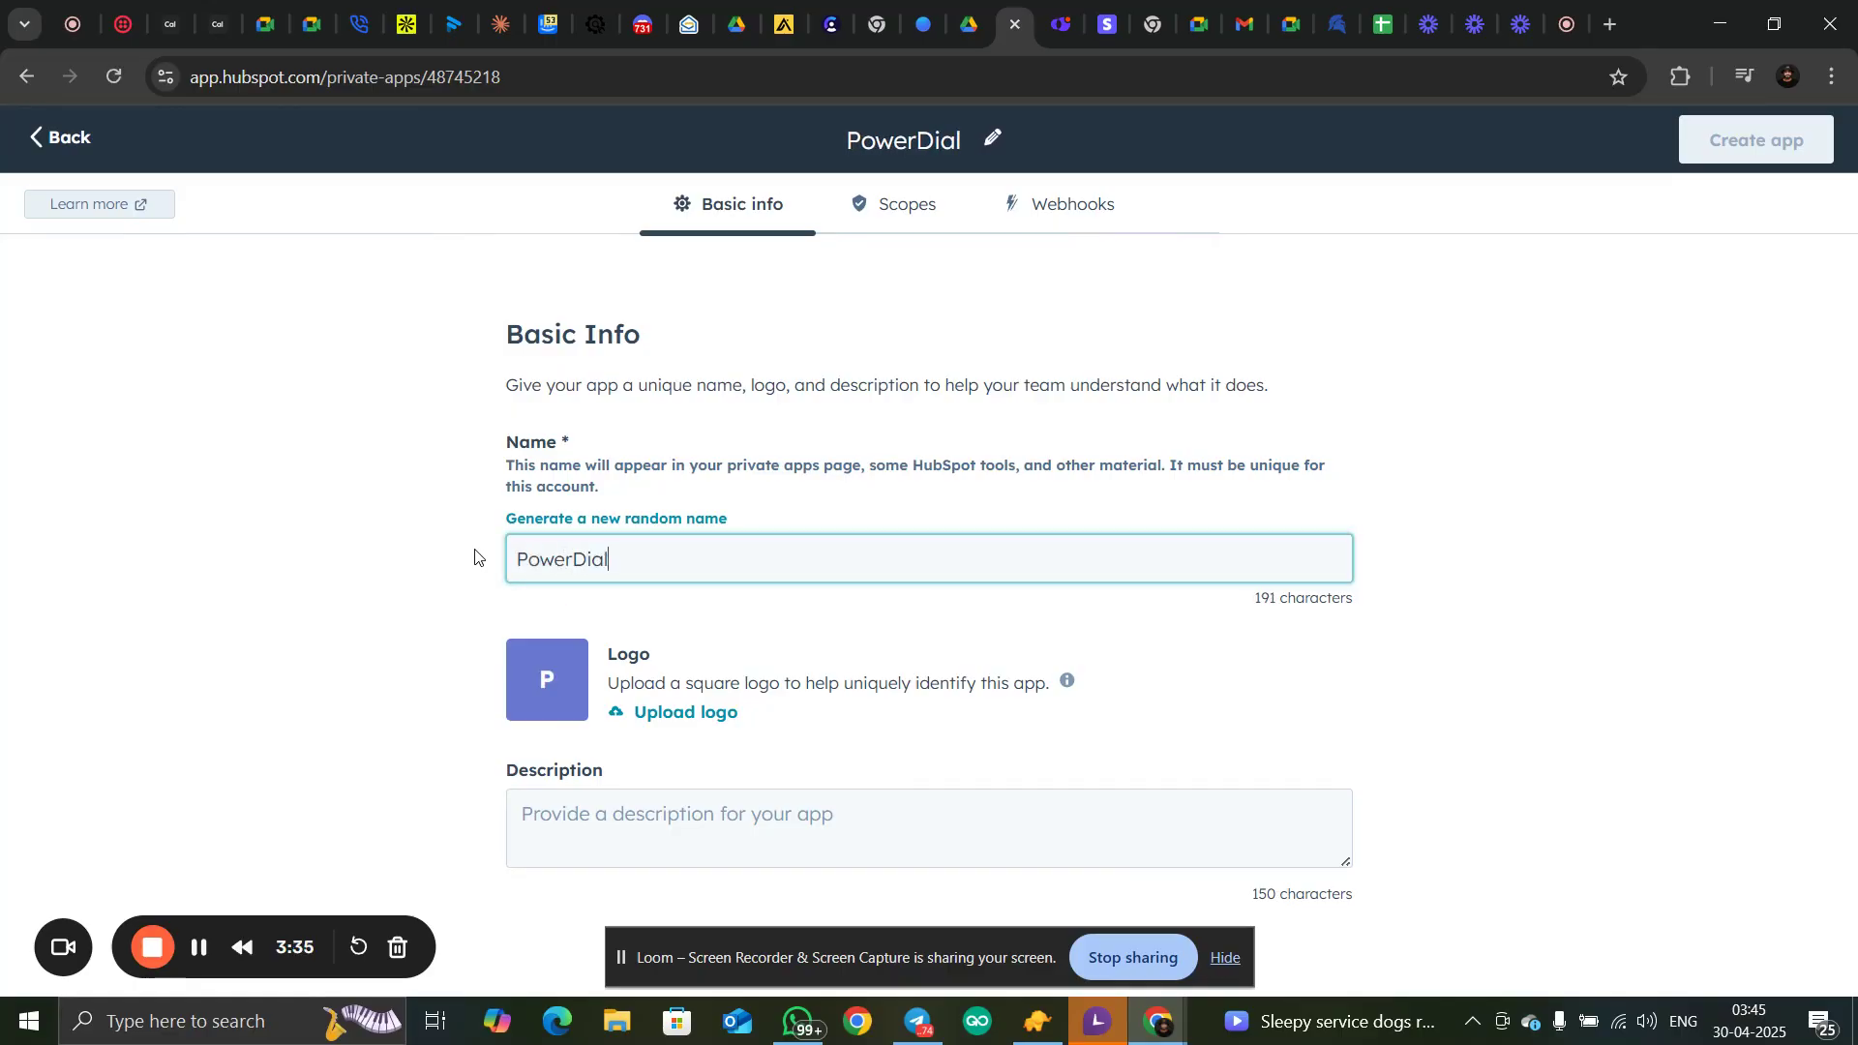
text(er Tes)
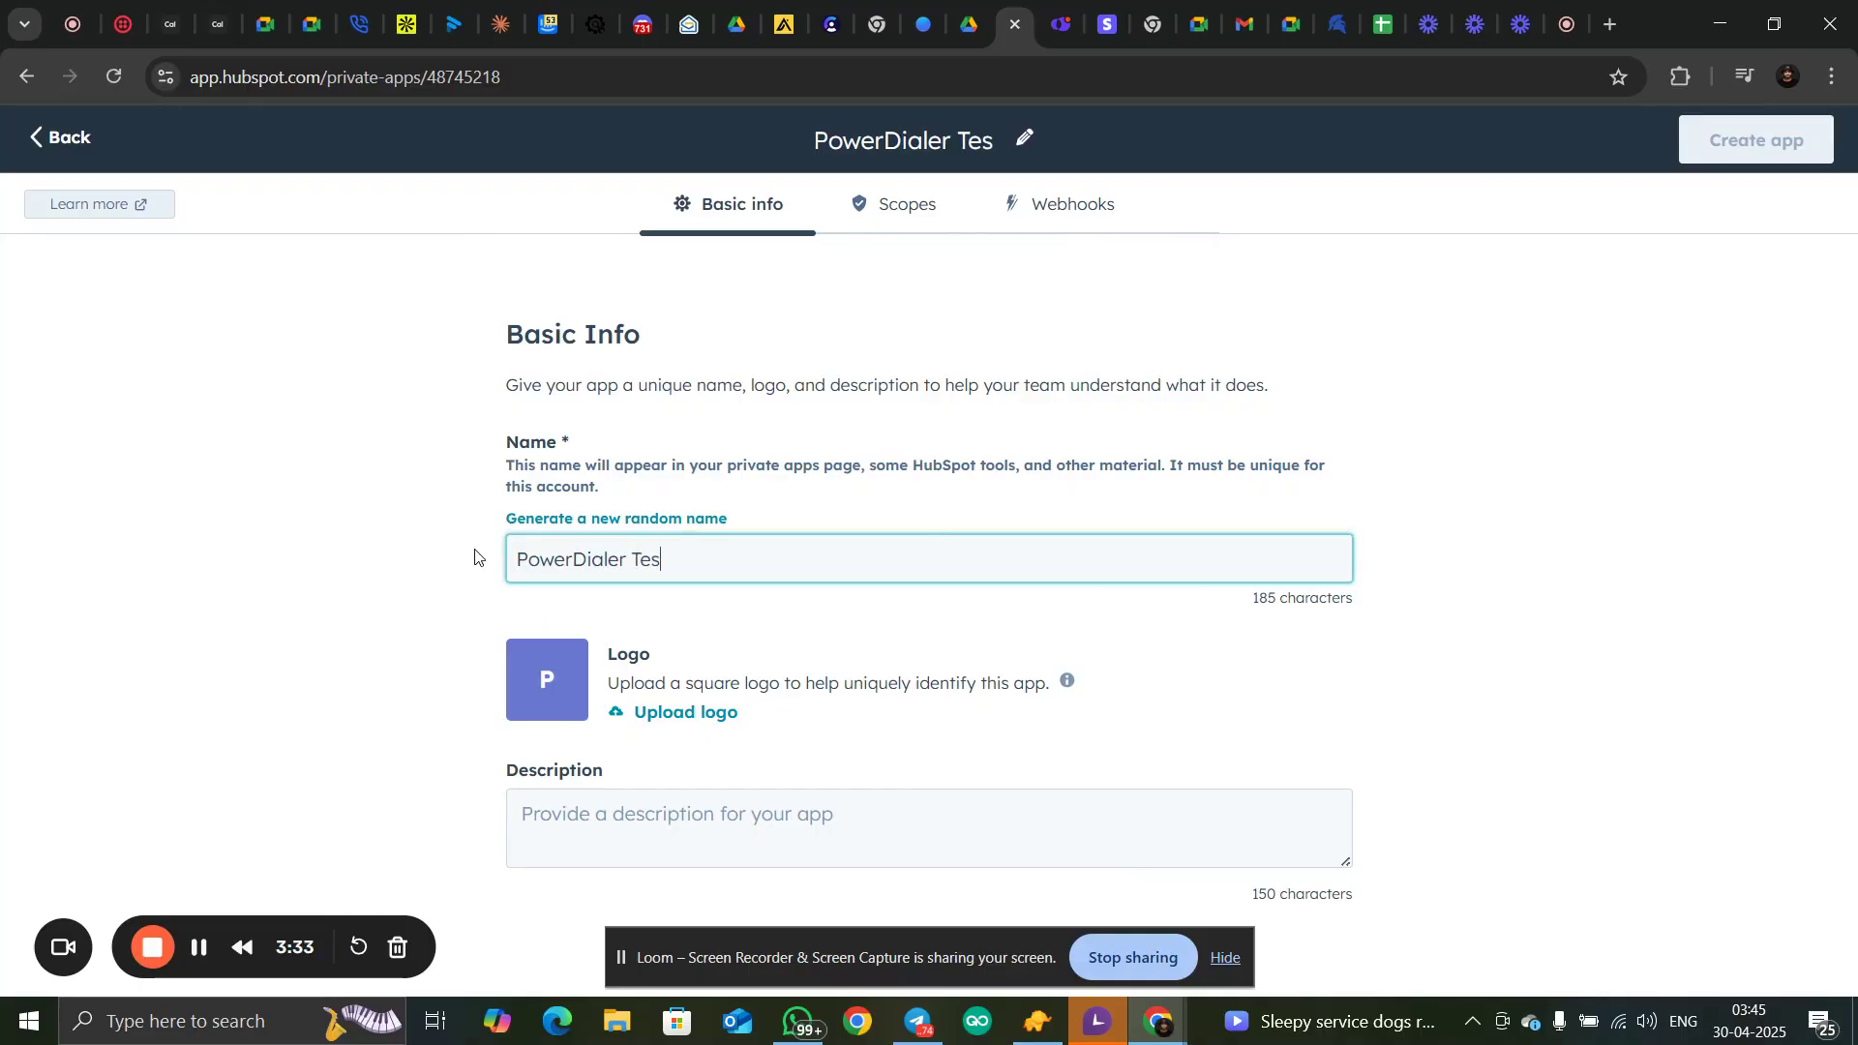
text(ting)
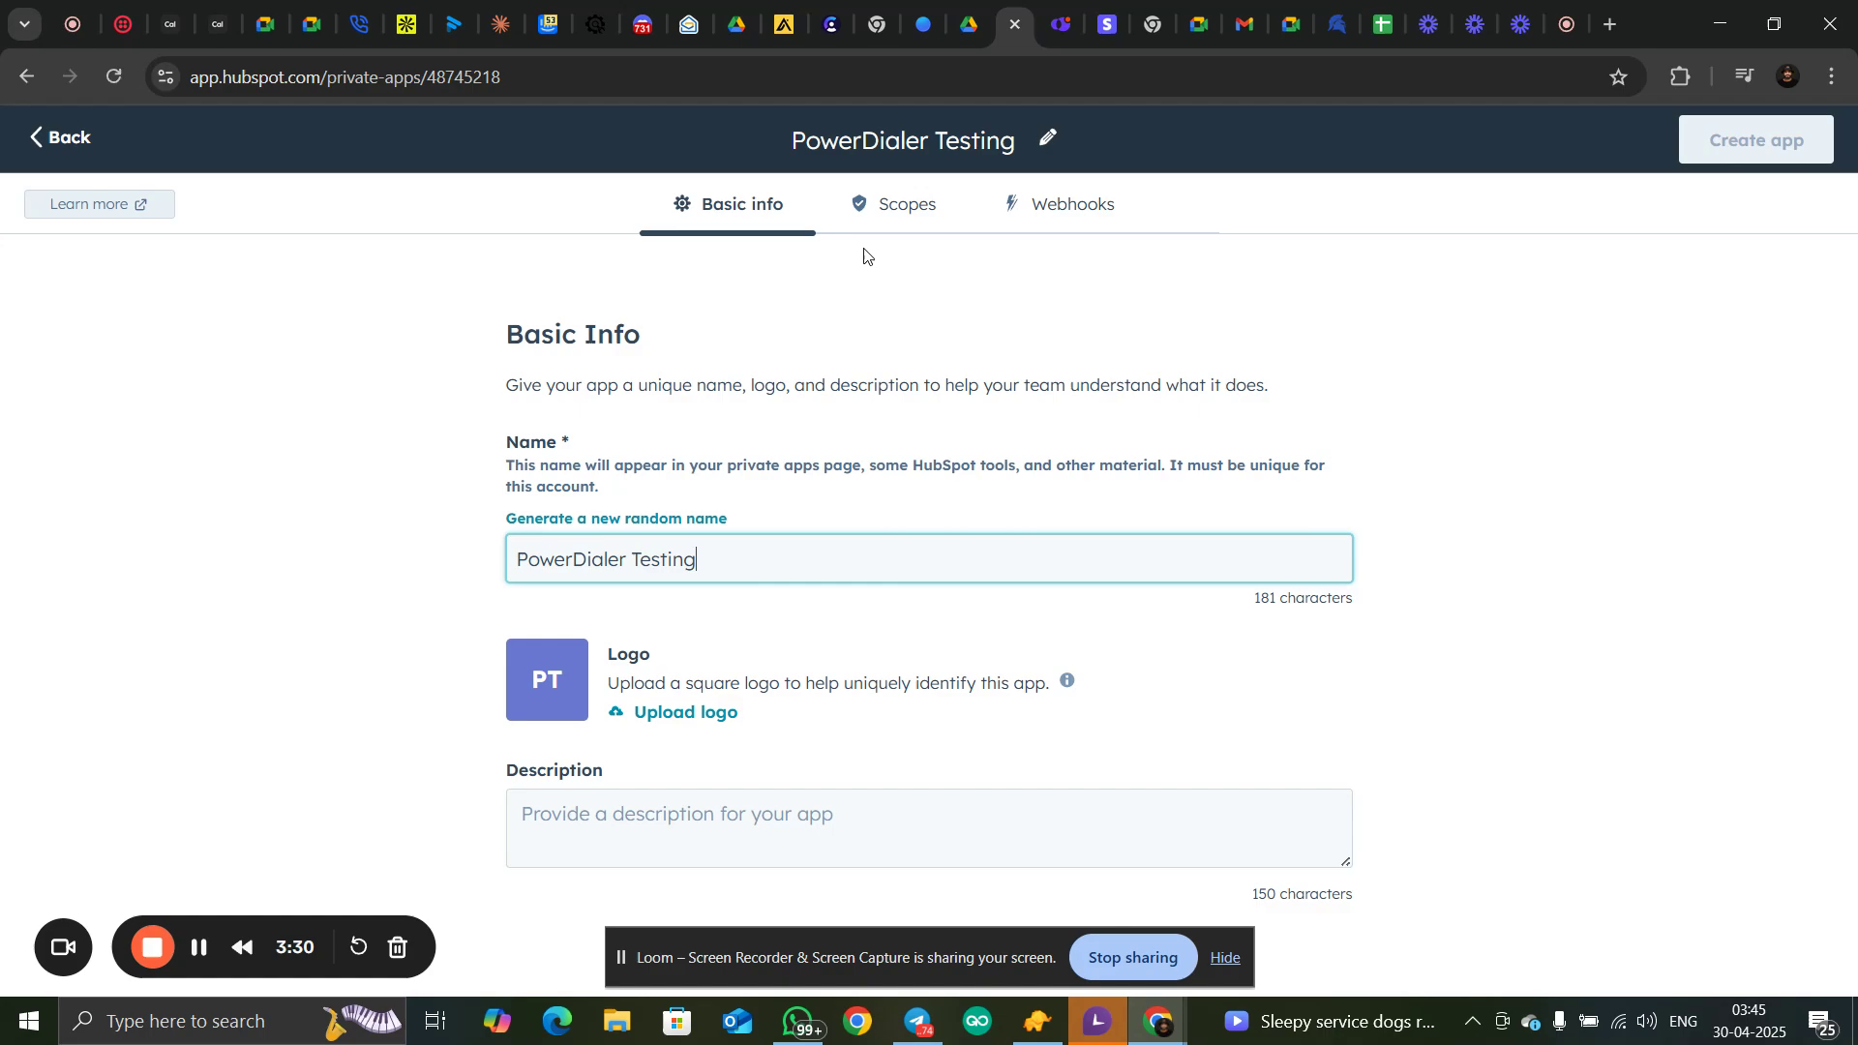
click(933, 380)
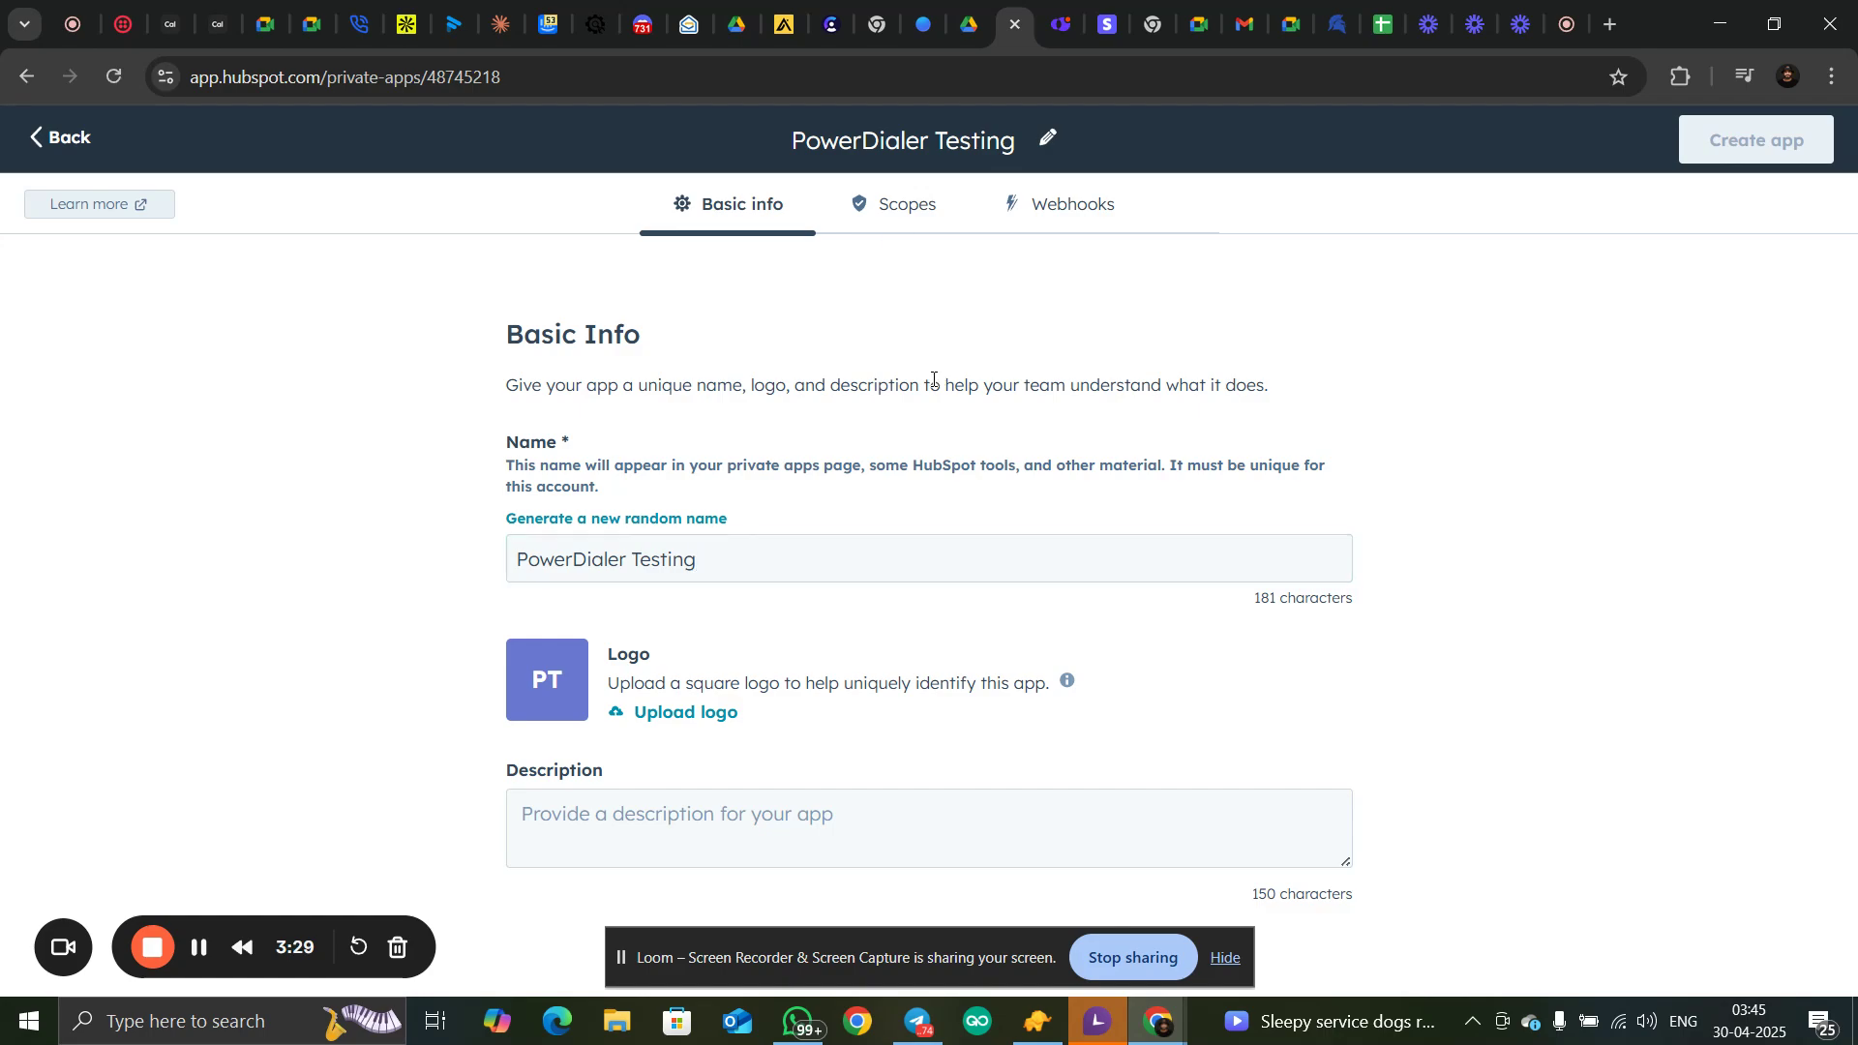
Open the scope selection for the new app and expand the Automation and CRM scope groups
click(900, 208)
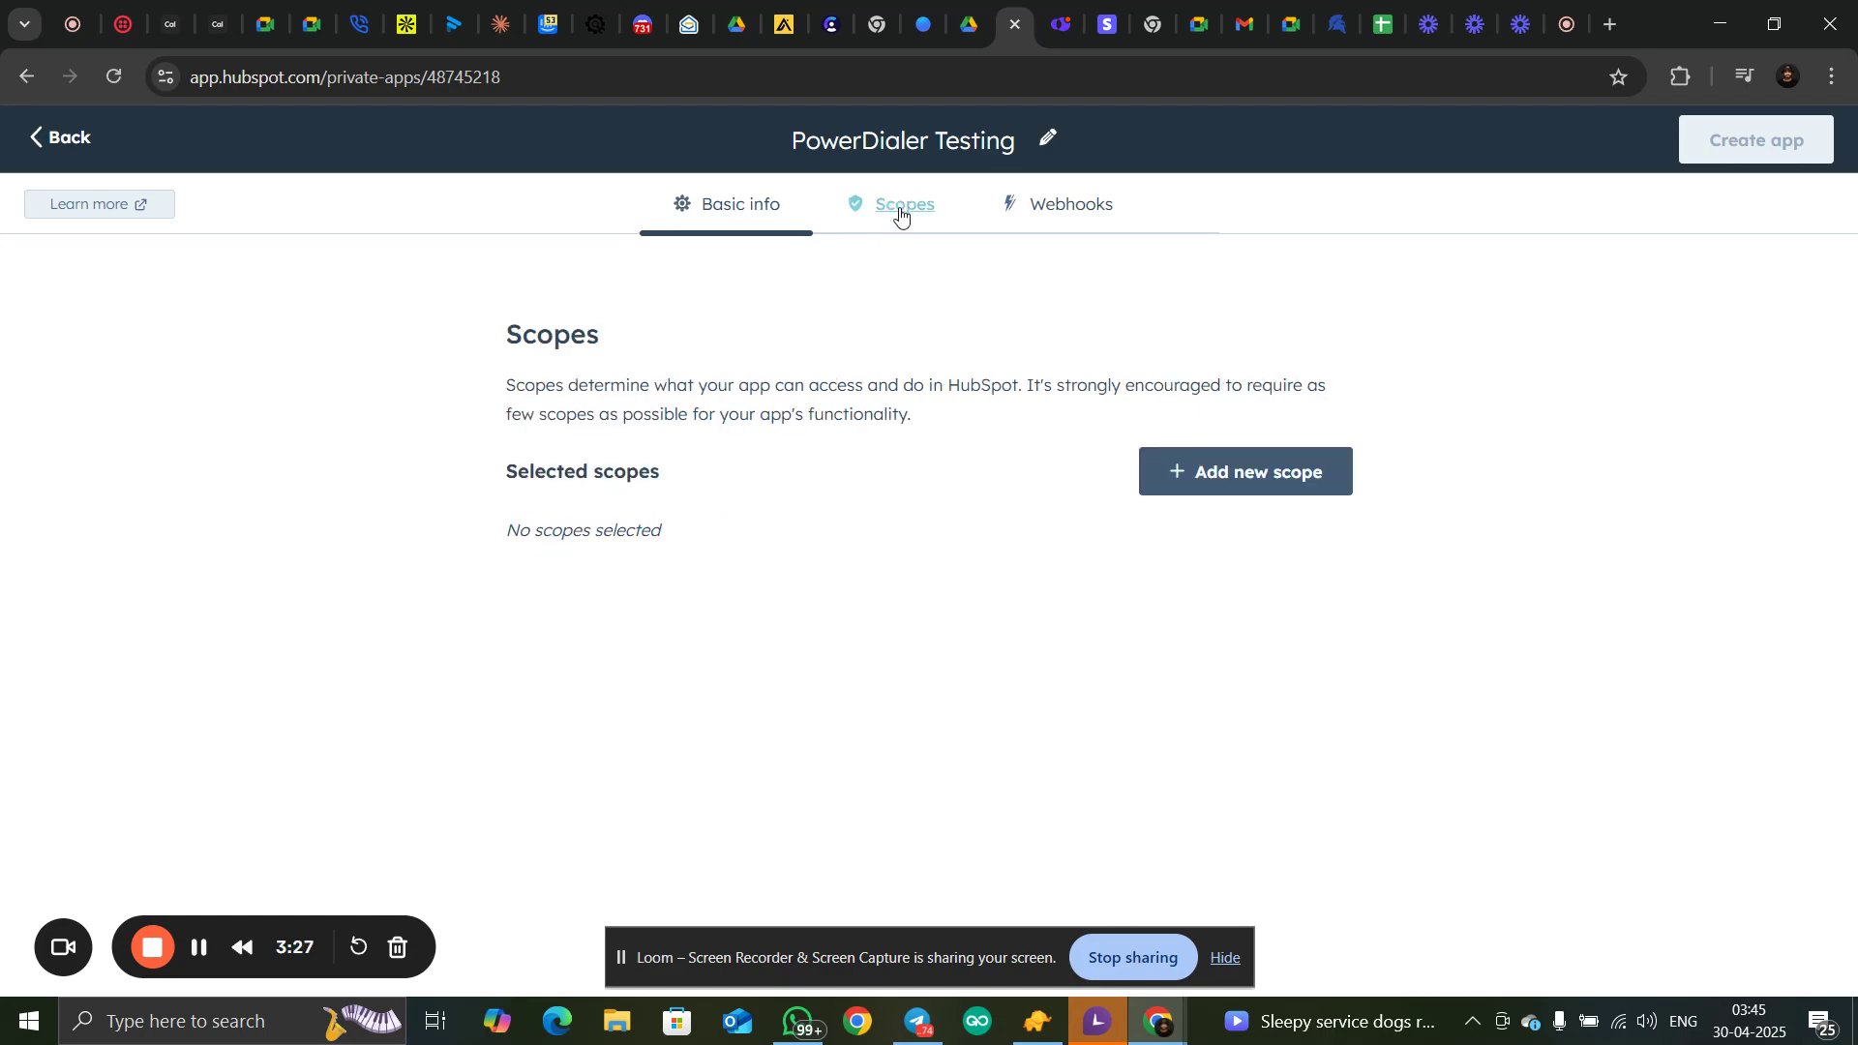
click(1251, 477)
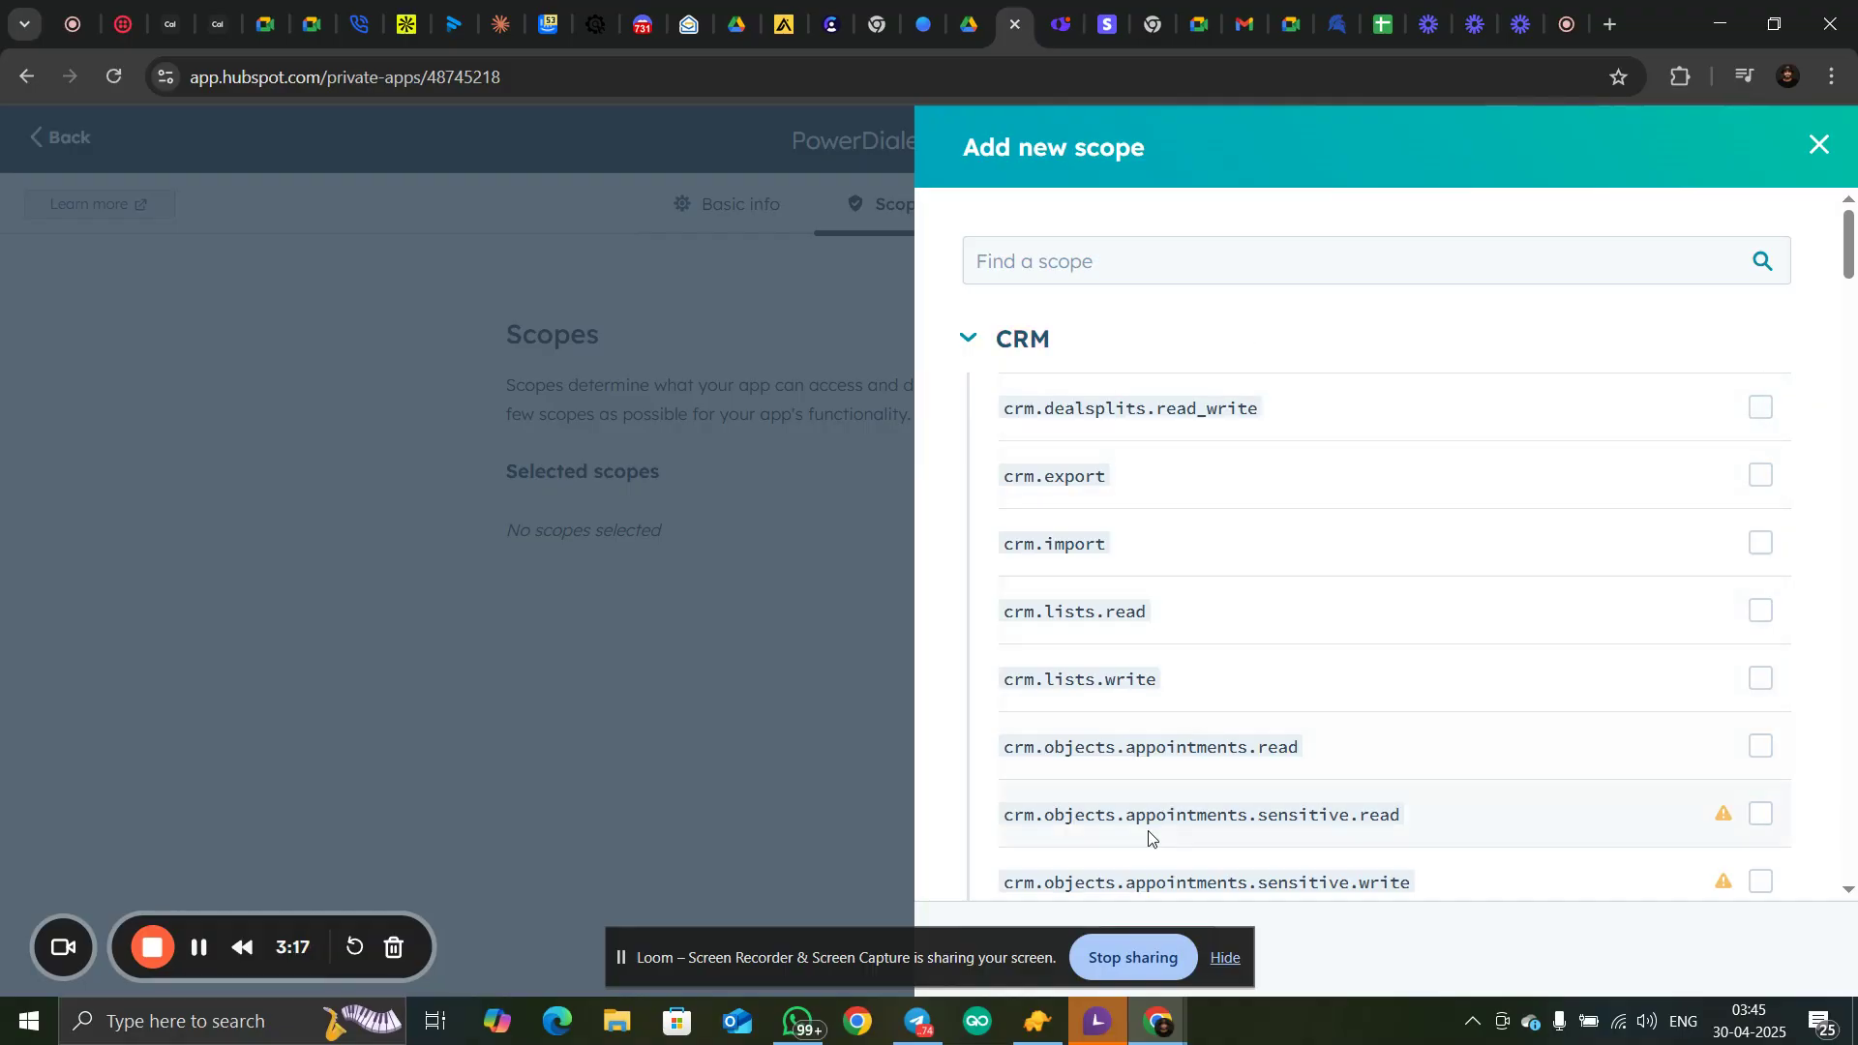
scroll(1121, 581, down, 4)
scroll(1127, 604, down, 3)
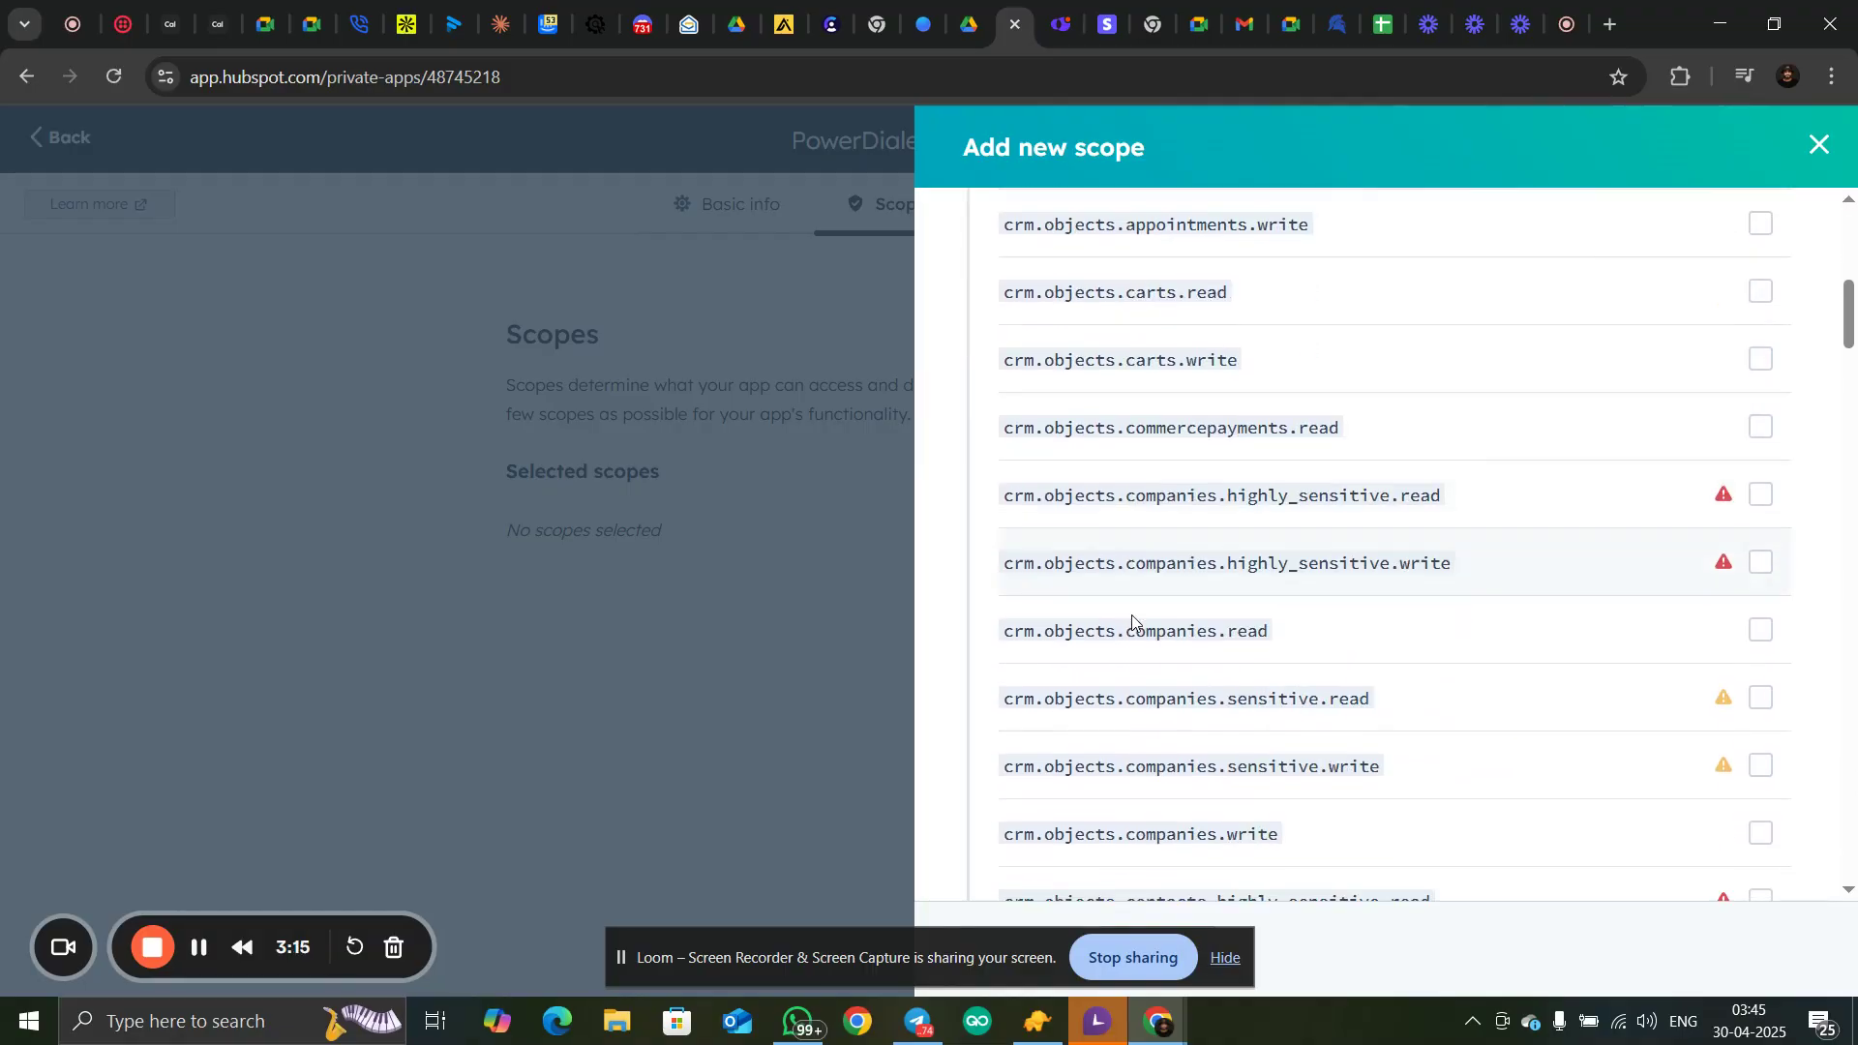
scroll(1128, 618, up, 8)
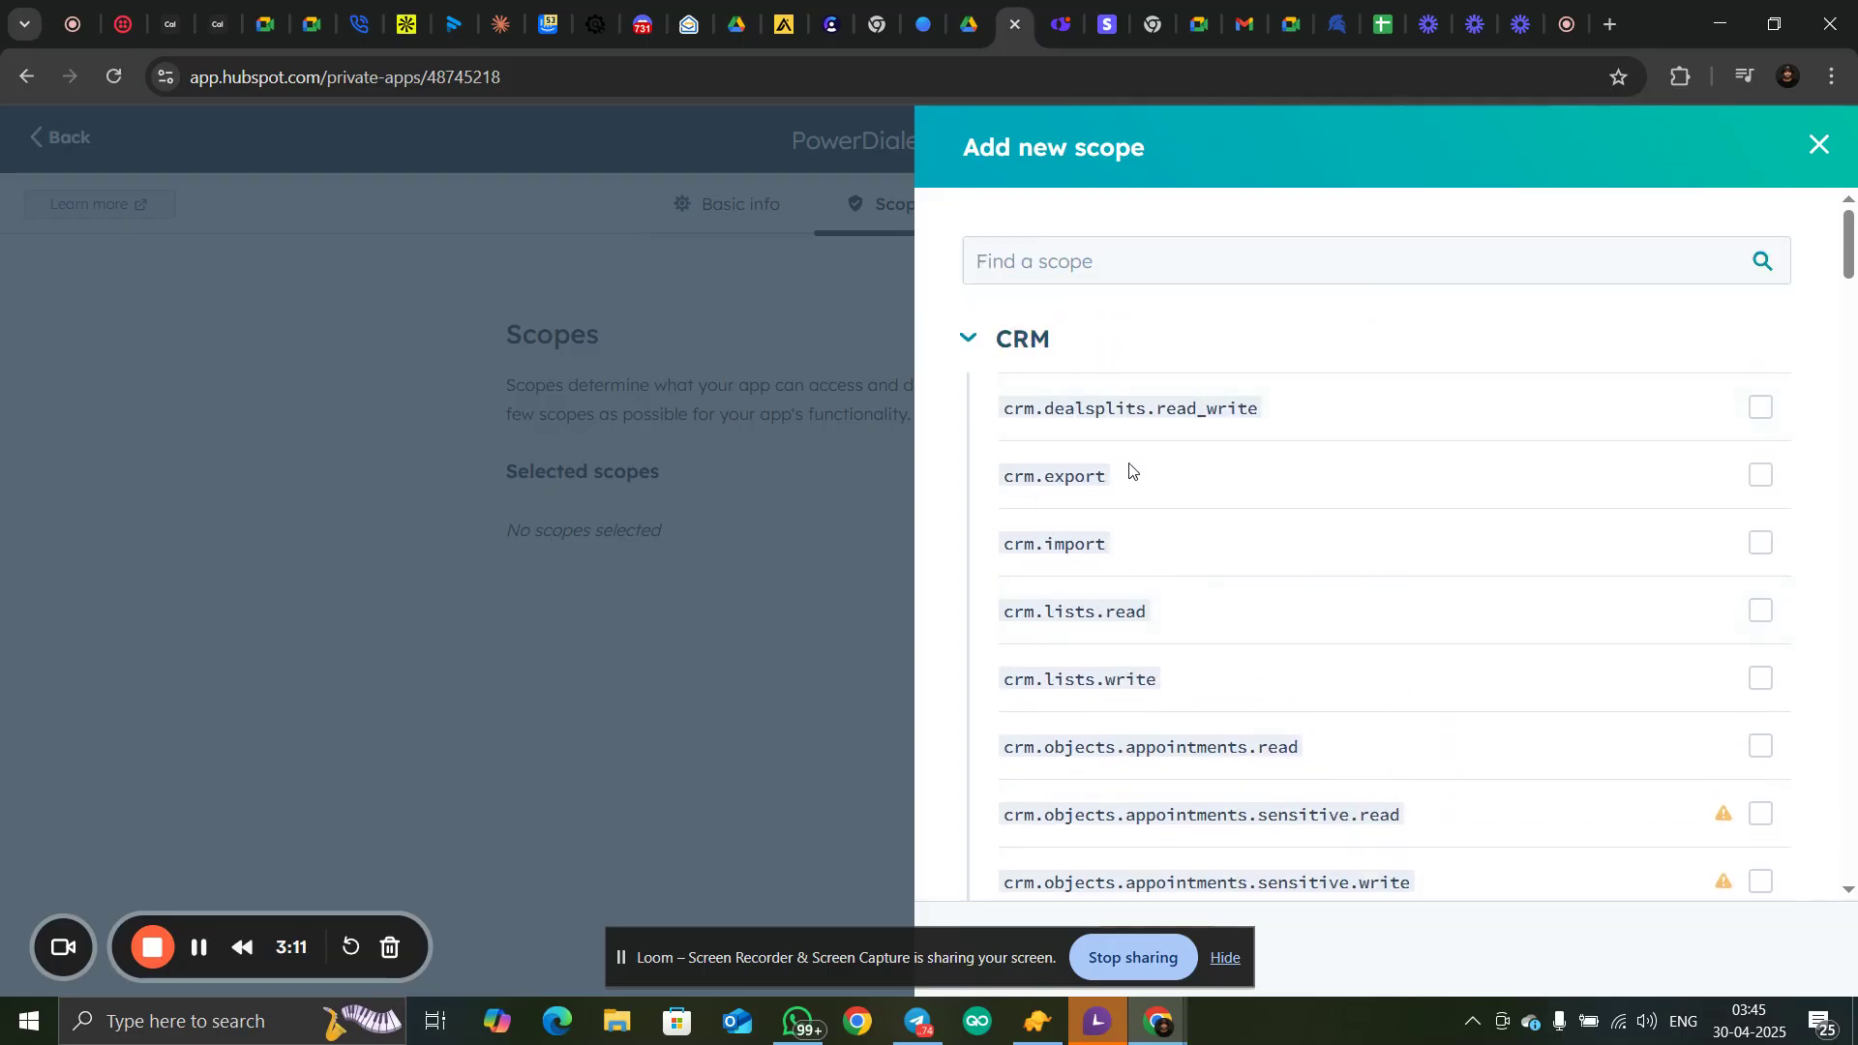
scroll(1128, 468, down, 3)
scroll(1128, 437, up, 3)
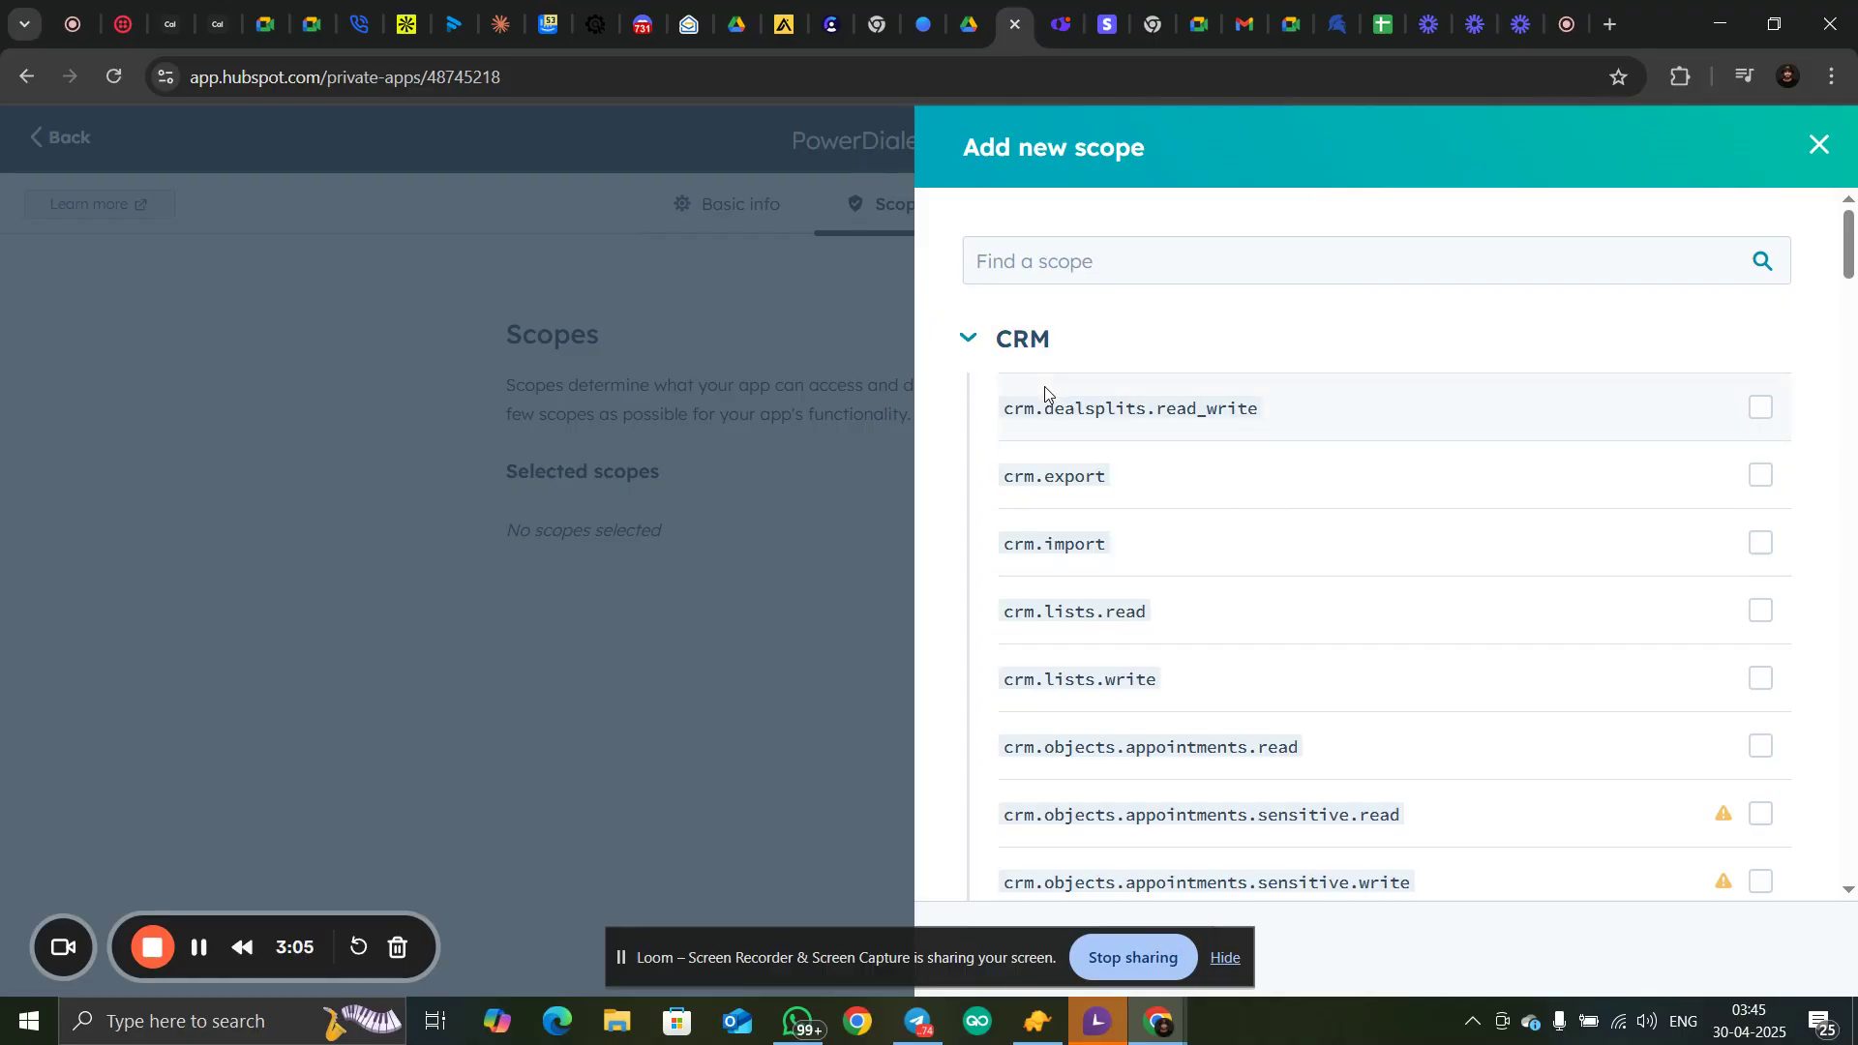
click(972, 339)
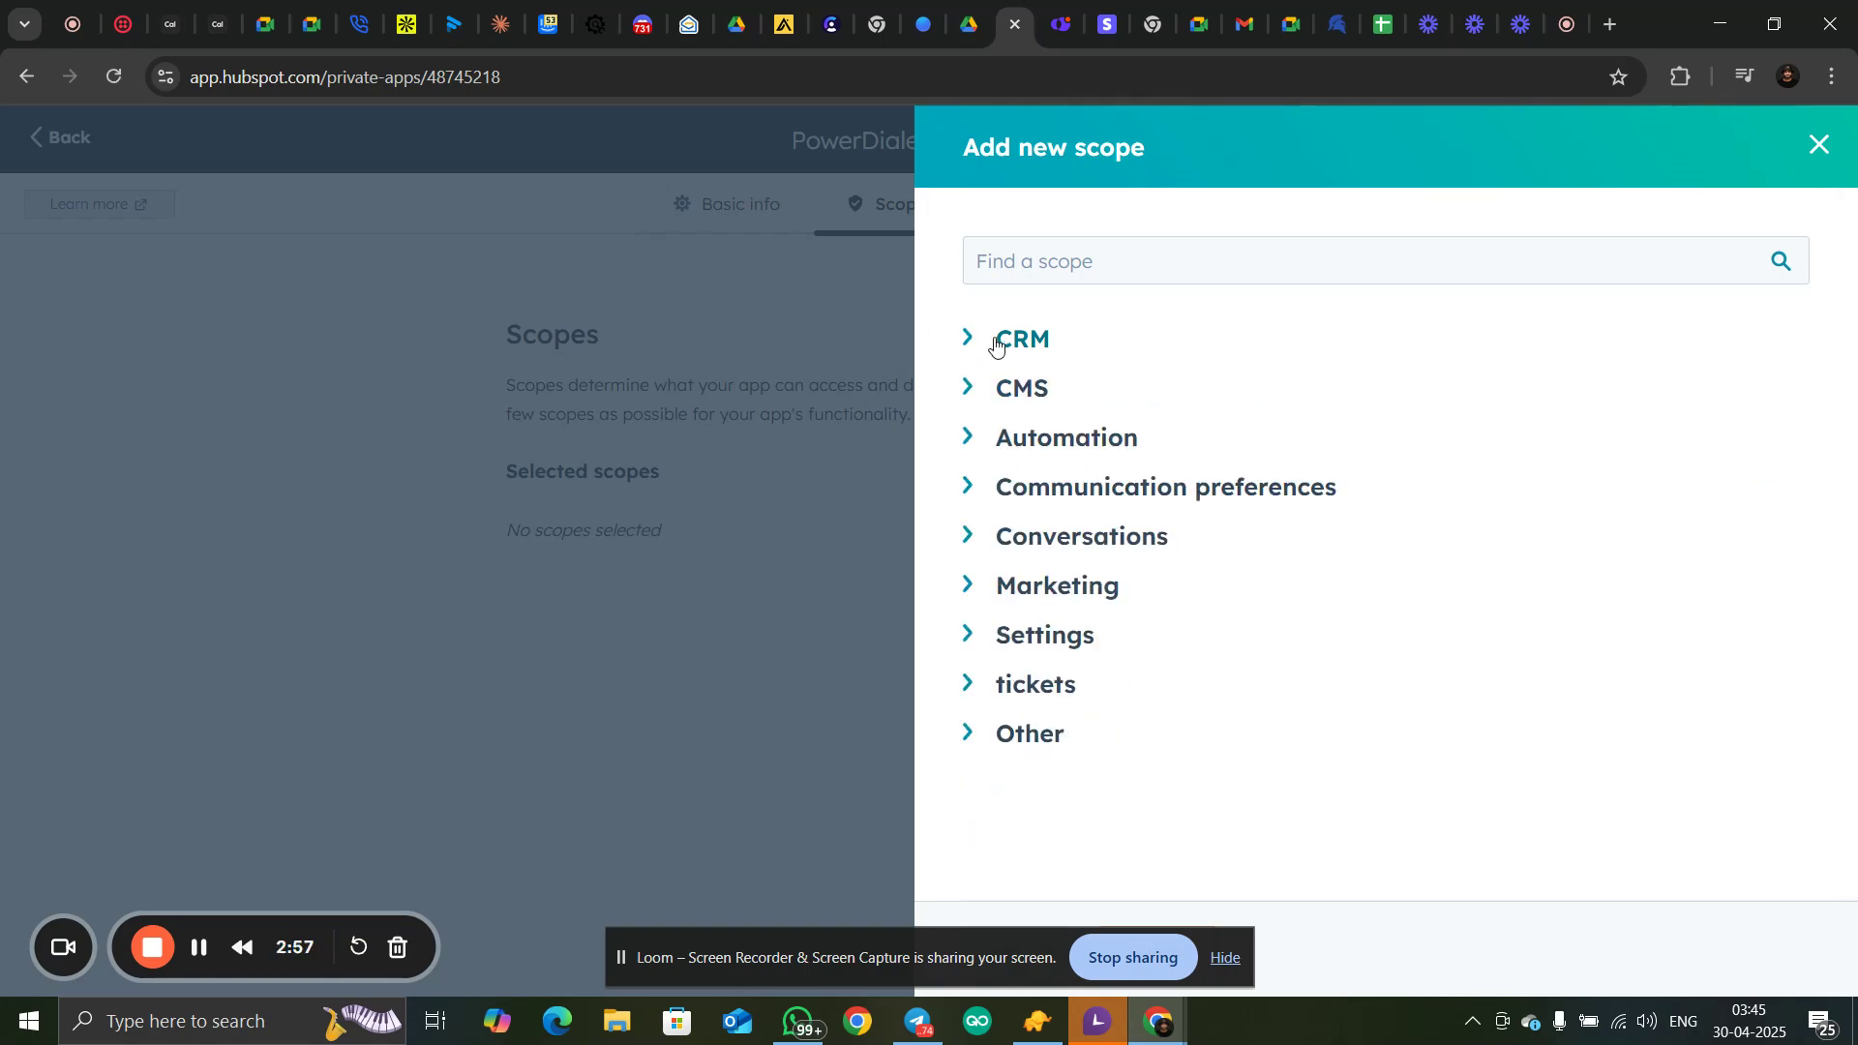
click(968, 435)
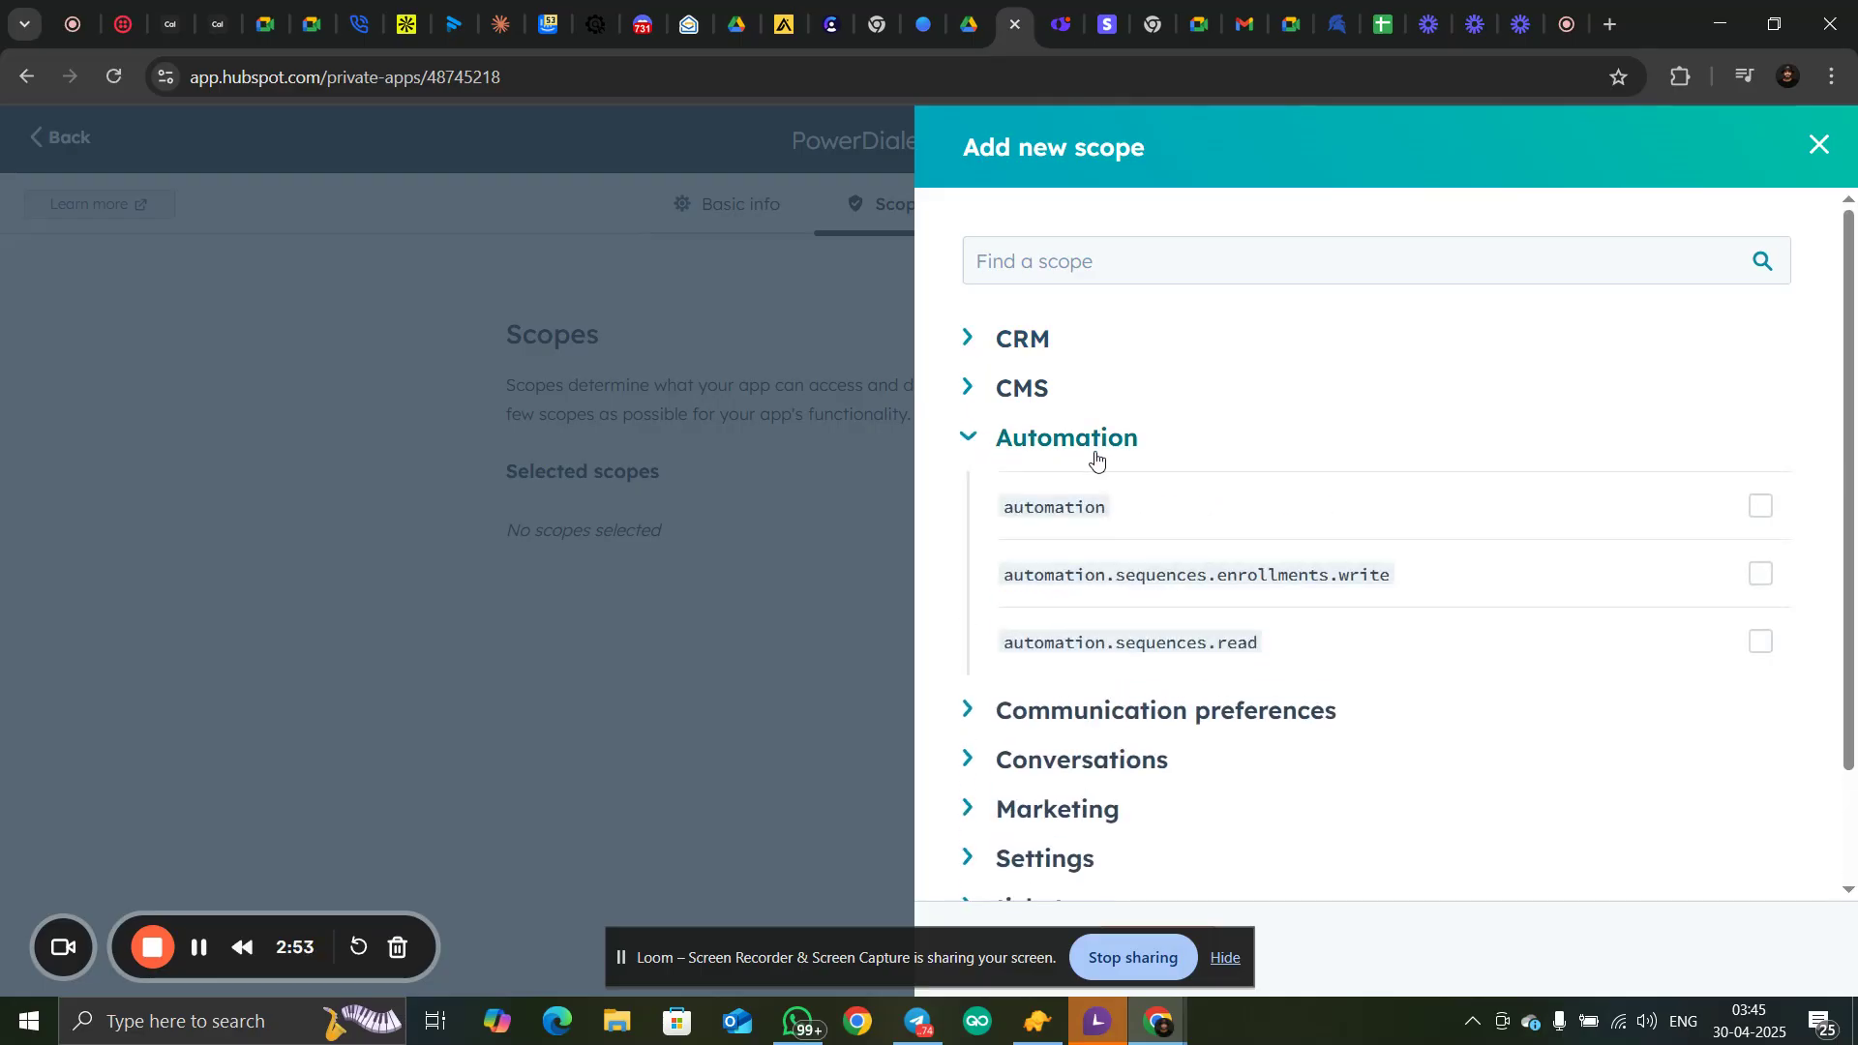
click(968, 338)
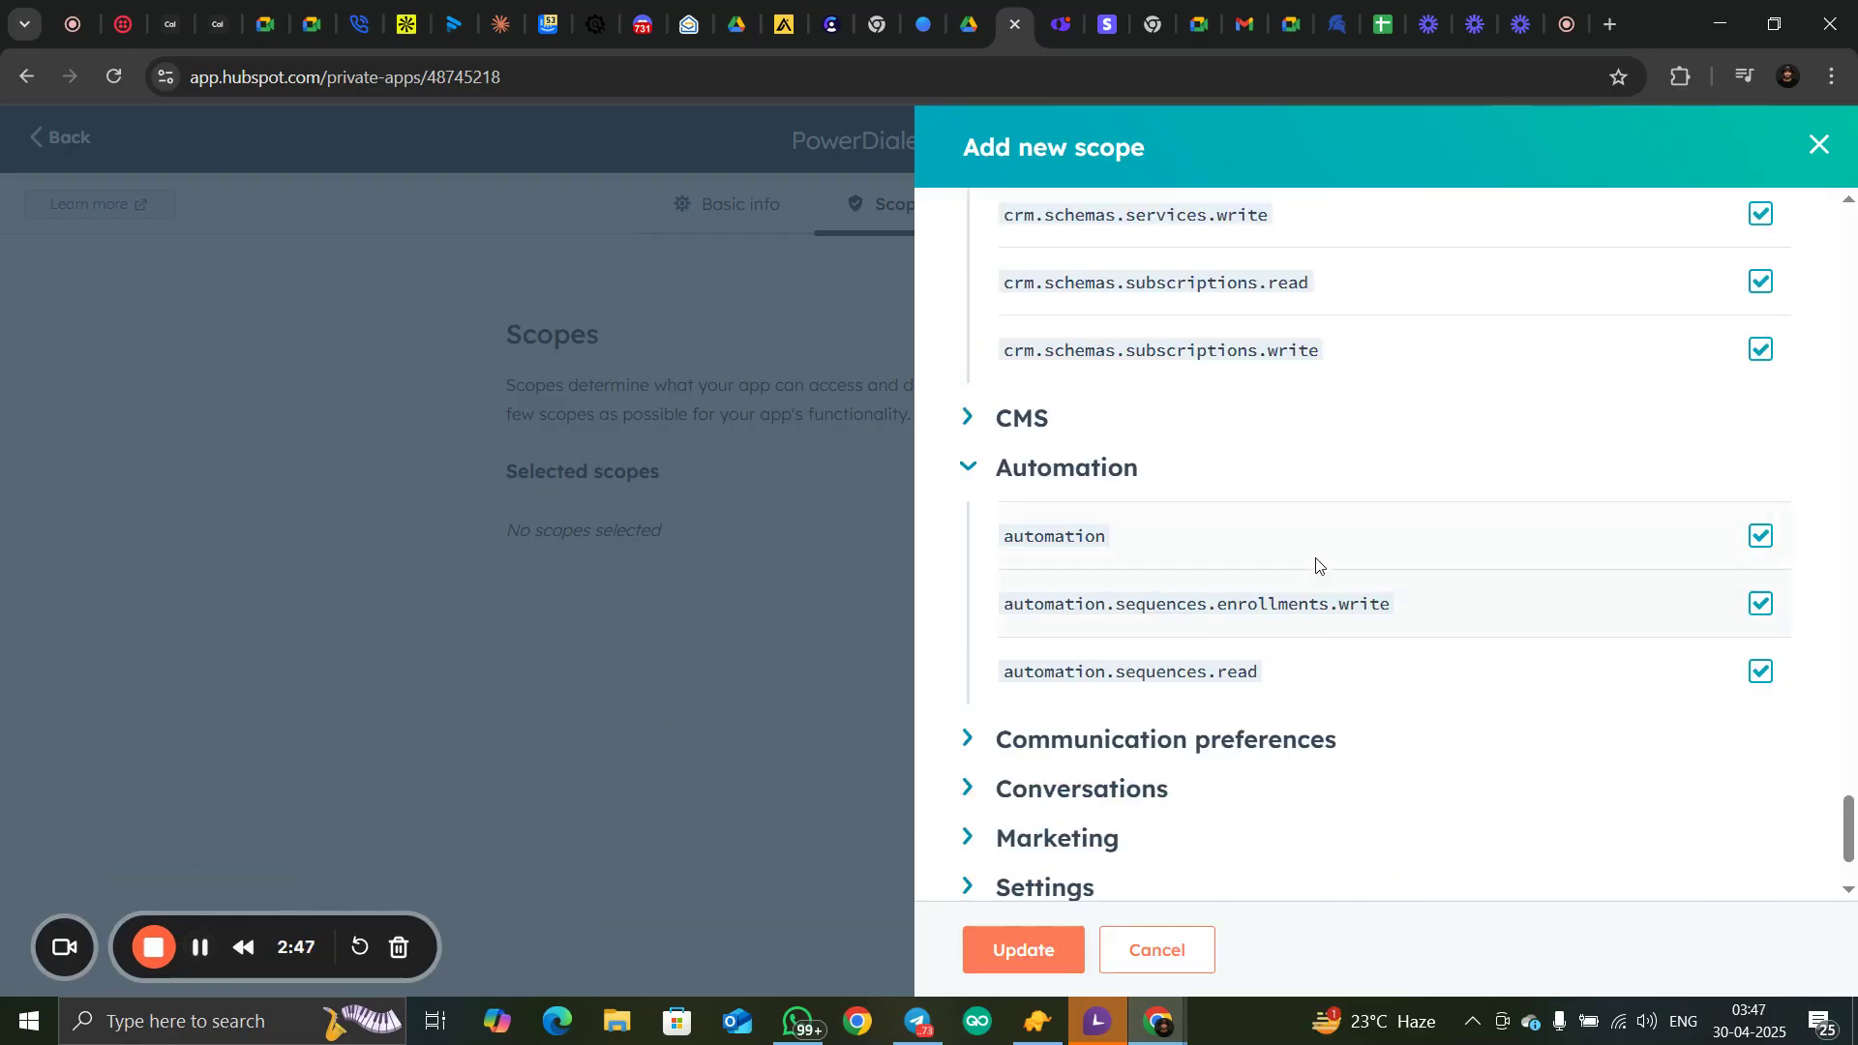
Select every scope in the CRM and Automation groups and apply them to the private app
scroll(1318, 562, up, 1)
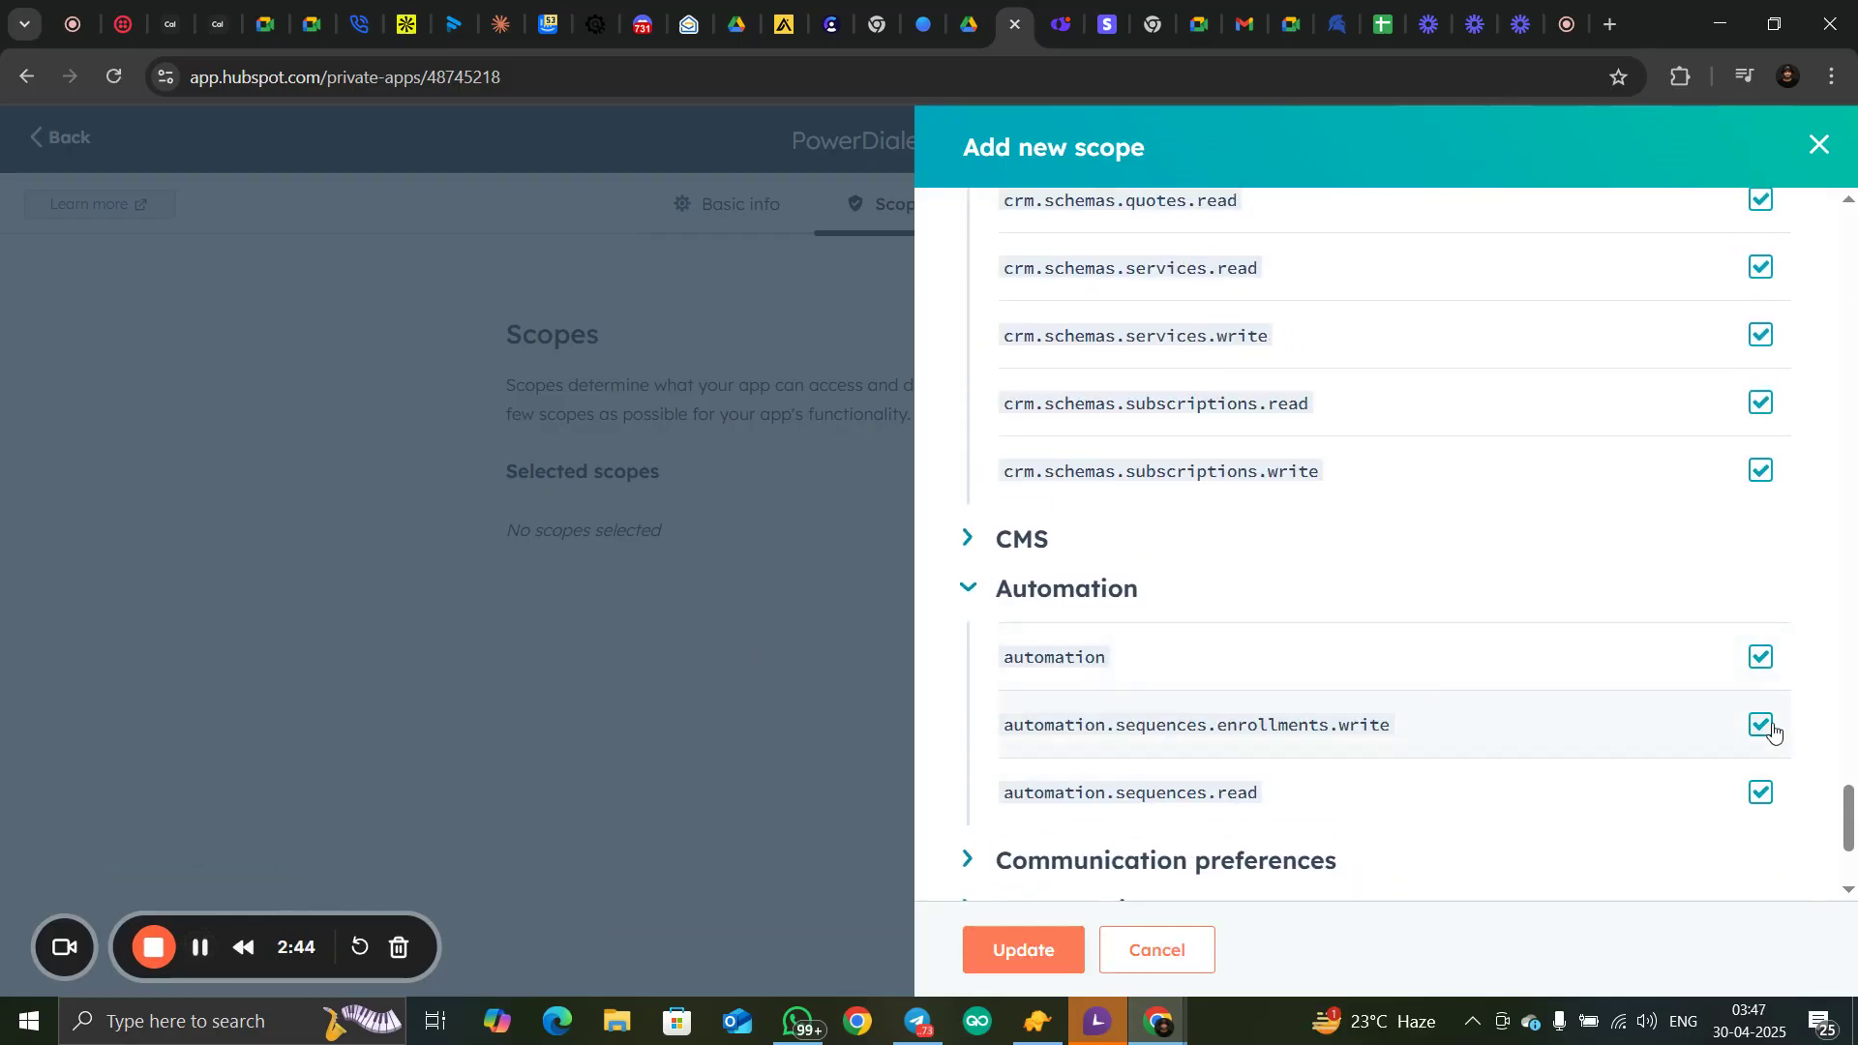
scroll(1762, 716, up, 20)
scroll(1435, 392, up, 19)
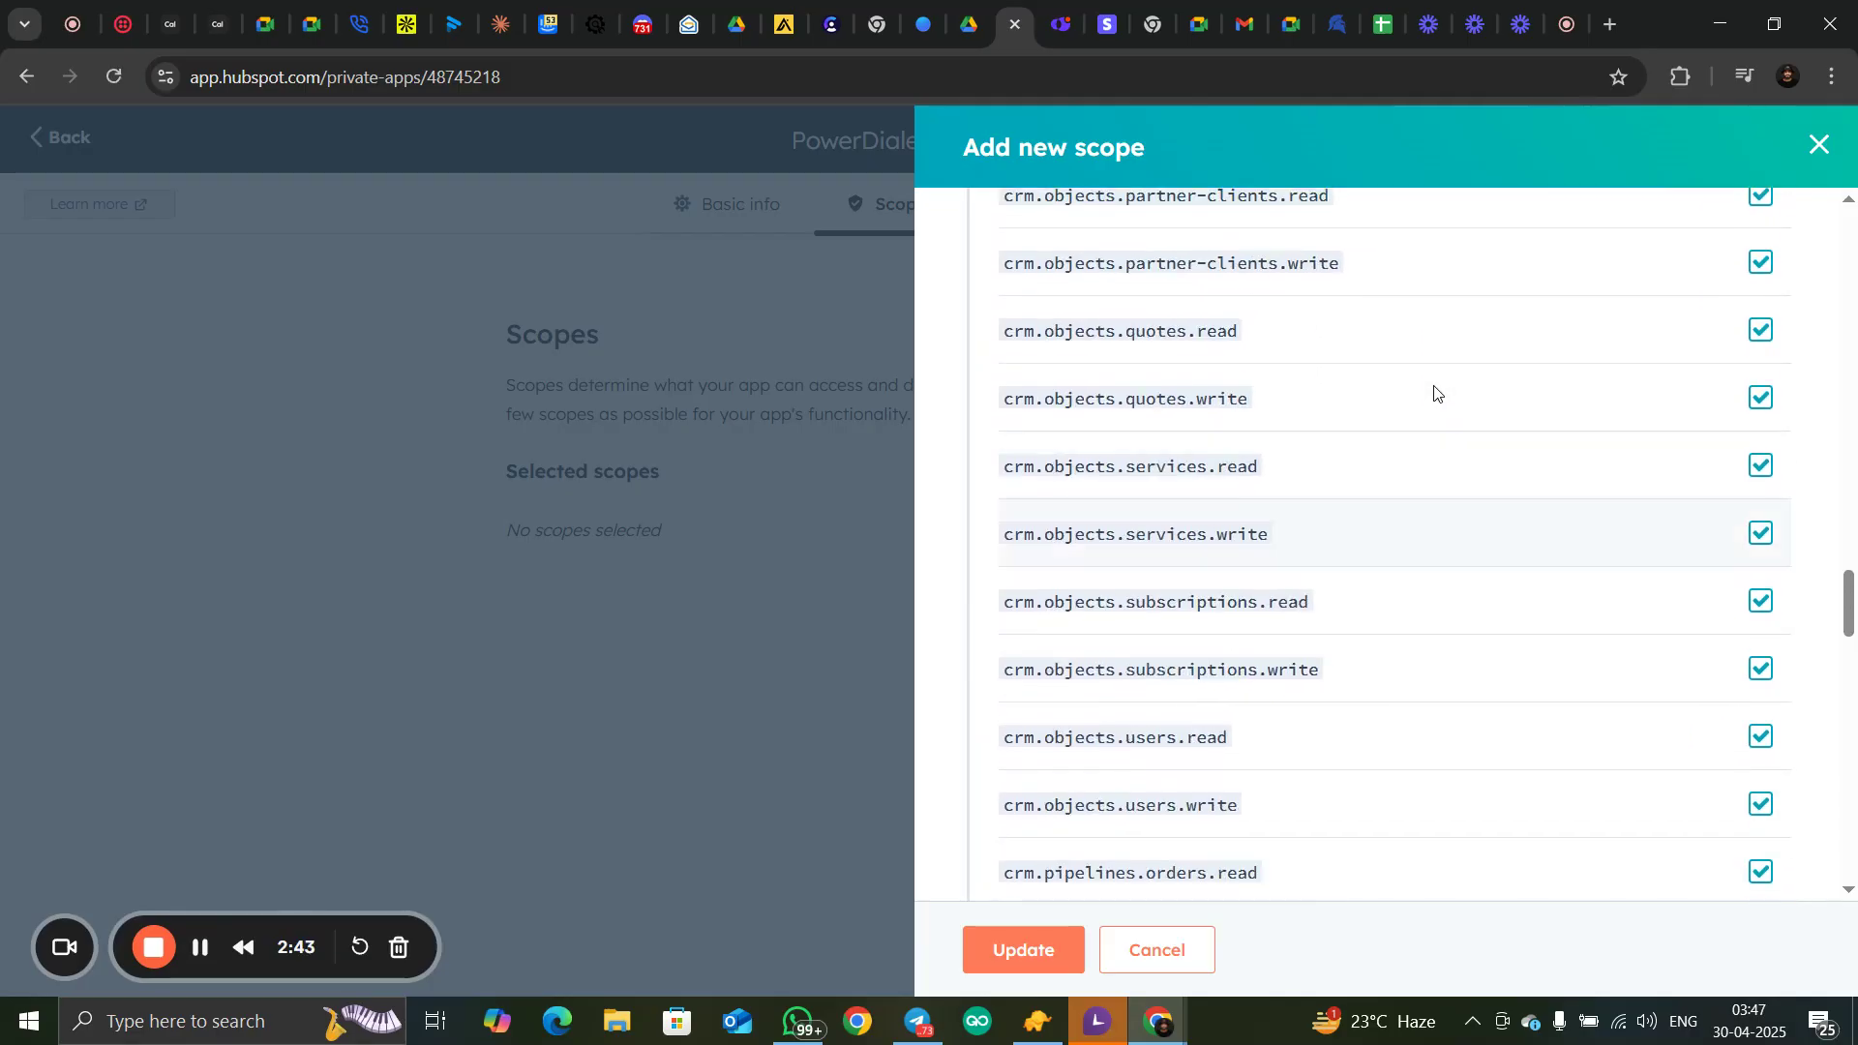
scroll(1434, 391, up, 20)
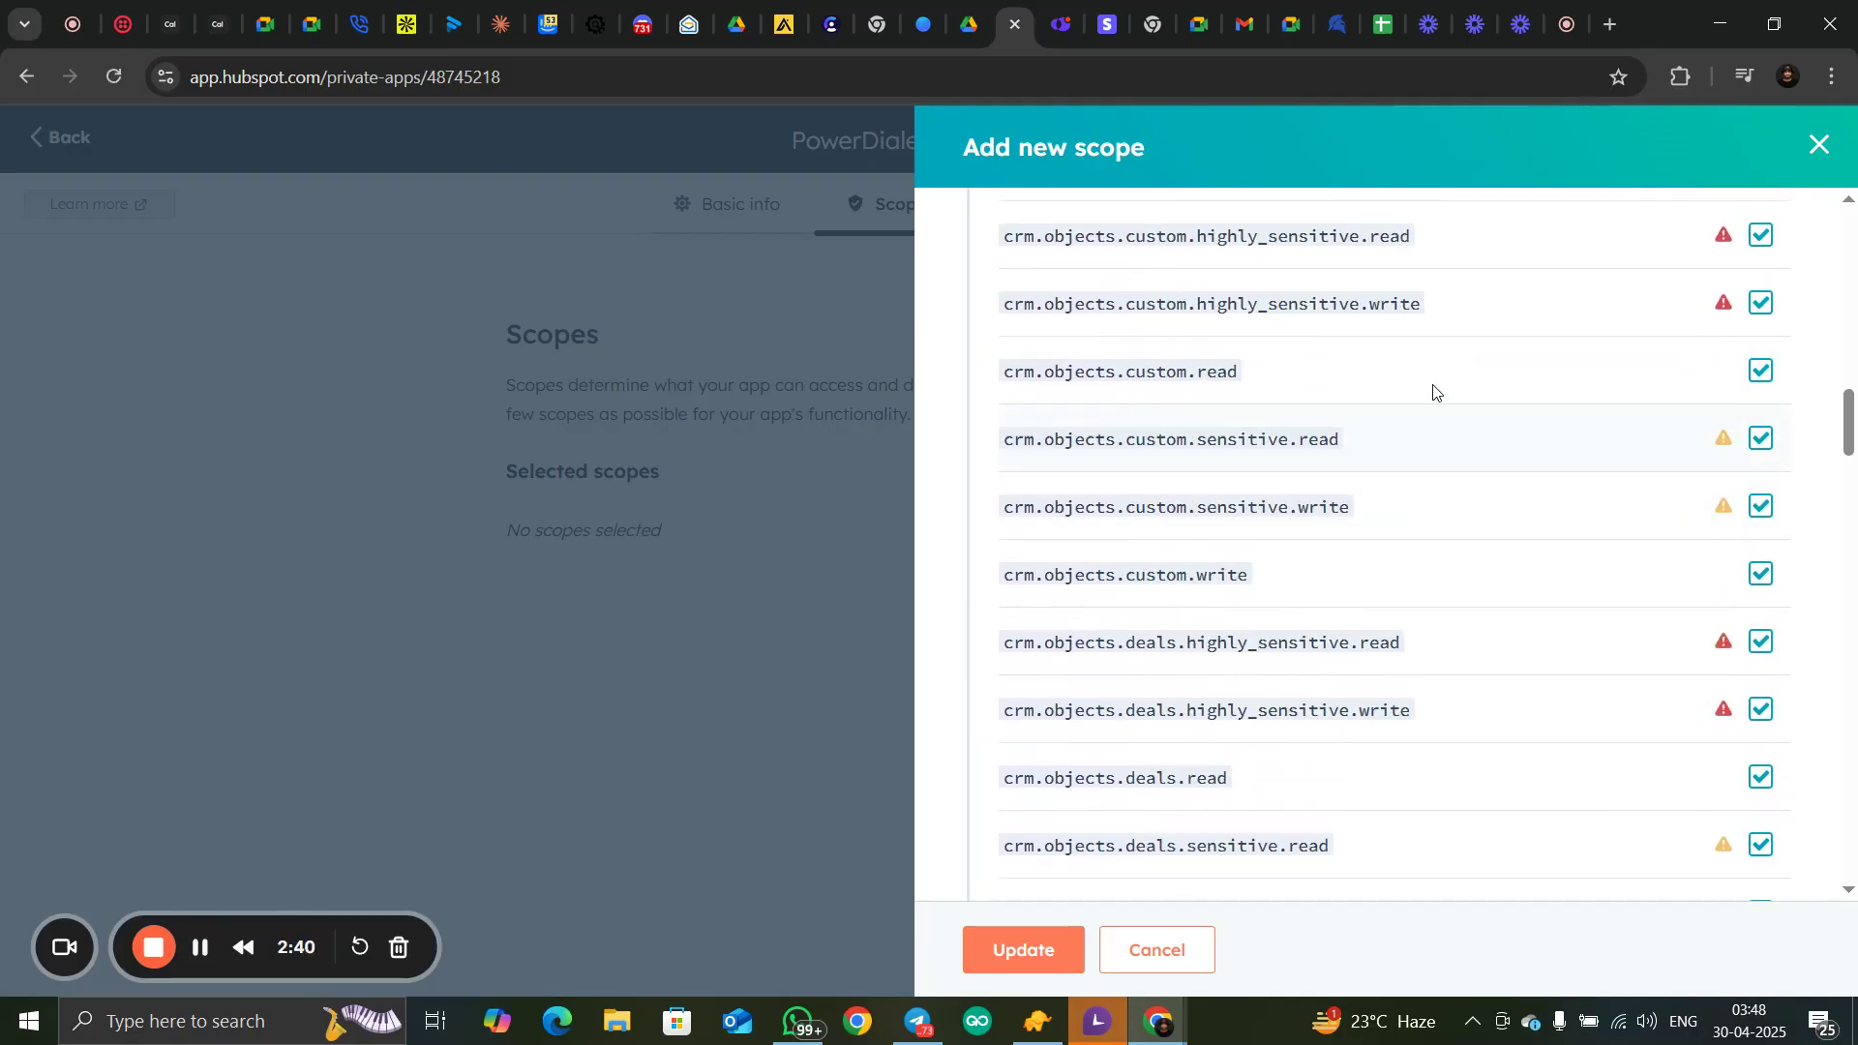
scroll(1434, 392, up, 7)
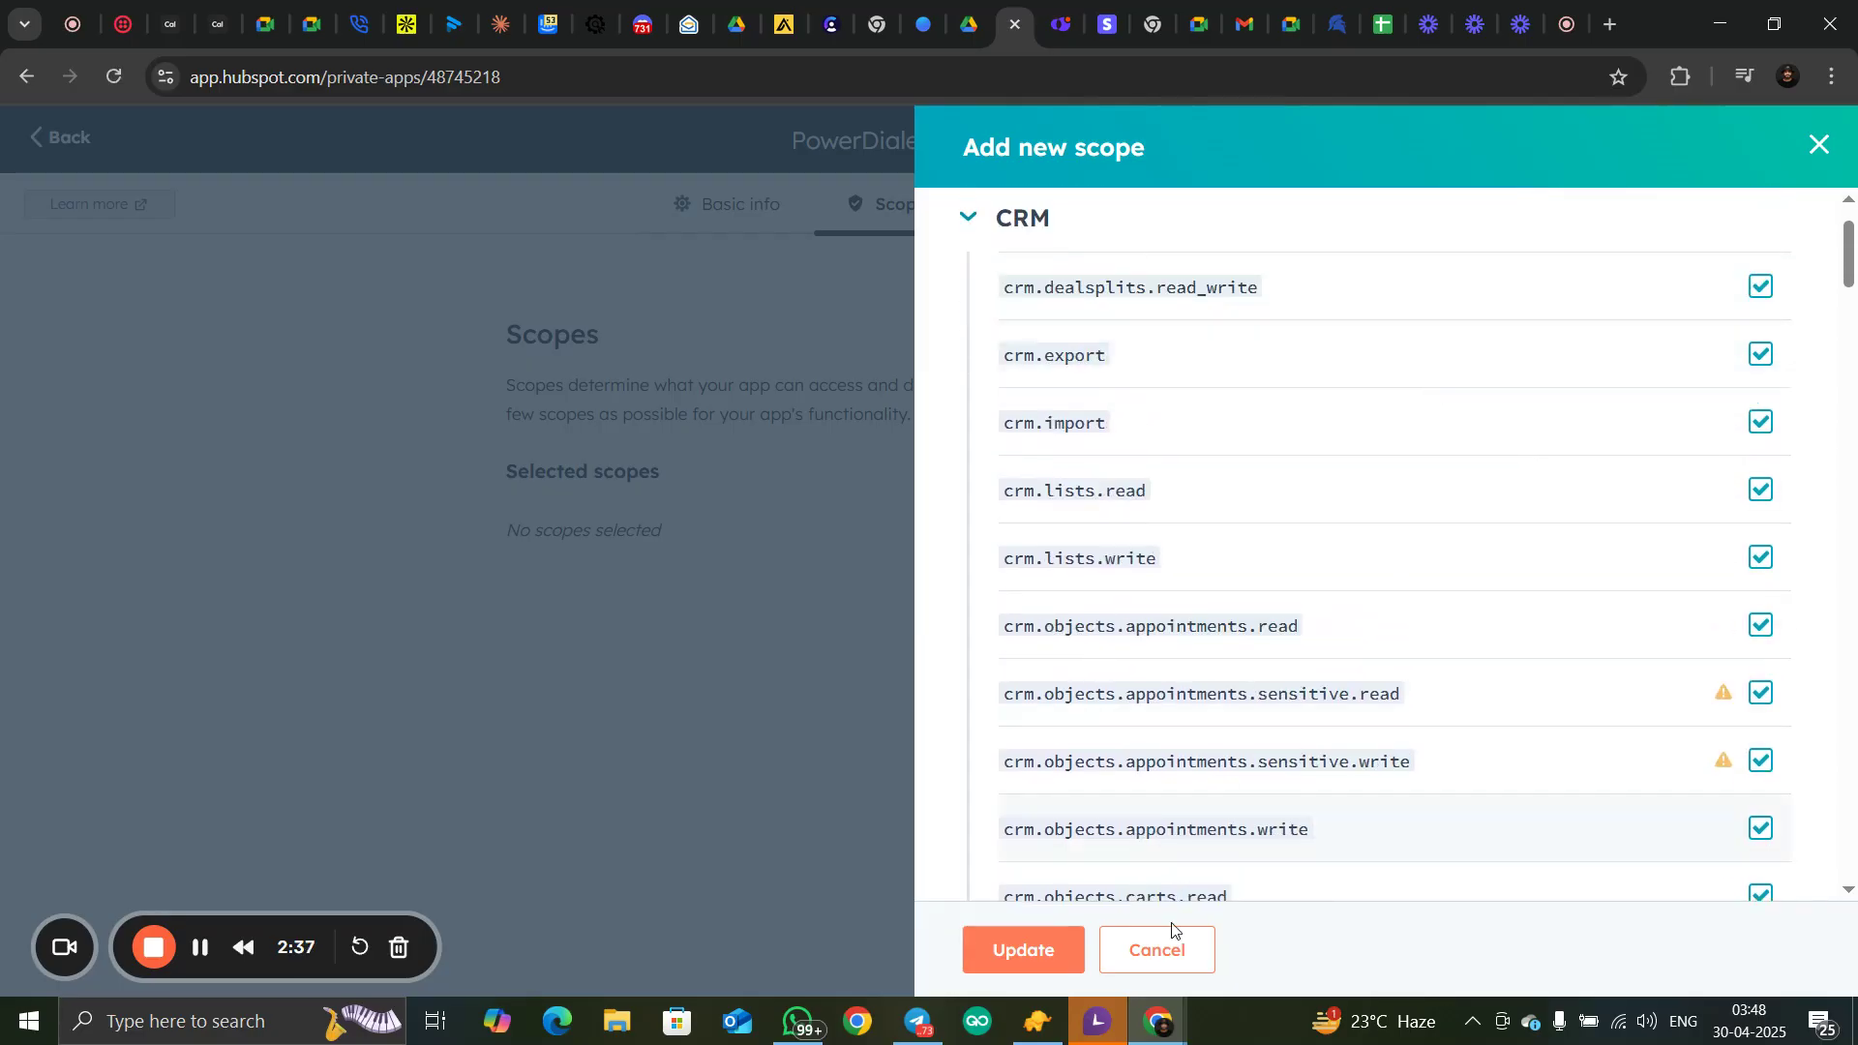
click(992, 958)
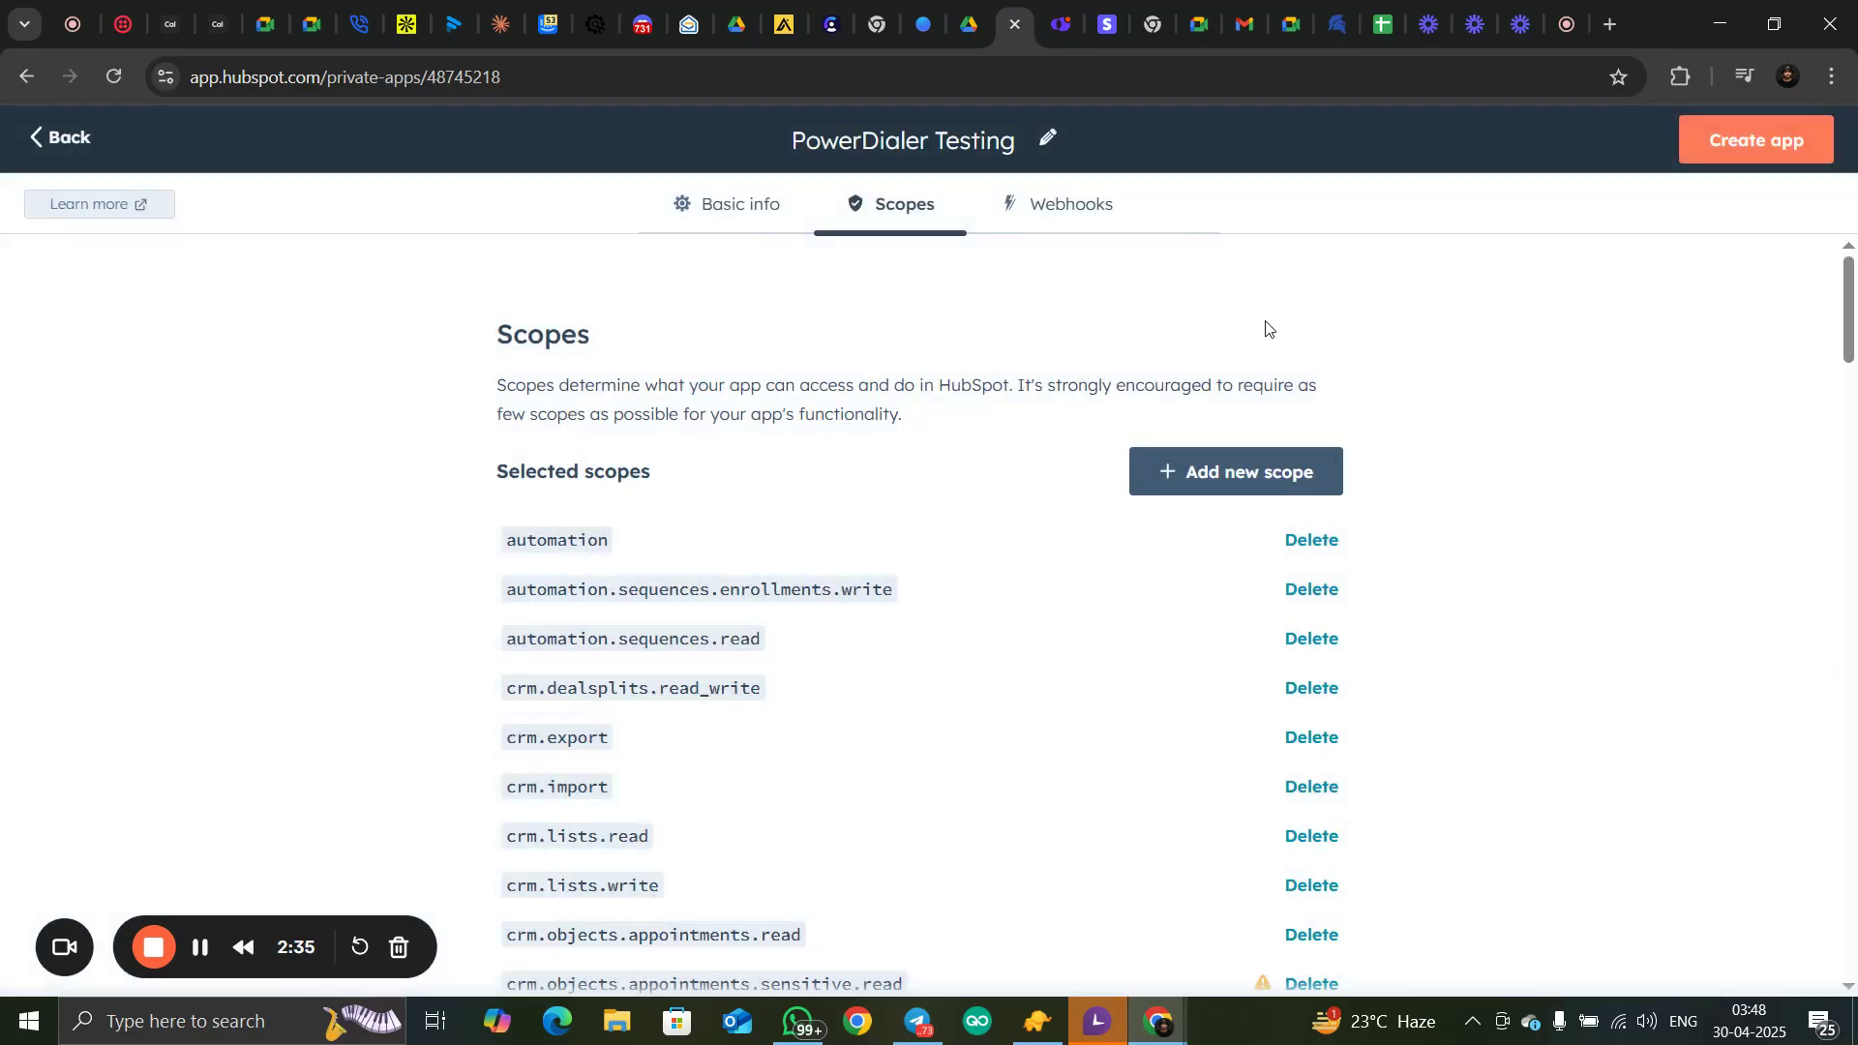
Create the PowerDialer Testing private app with the selected scopes and confirm generating its access token
scroll(1093, 581, down, 4)
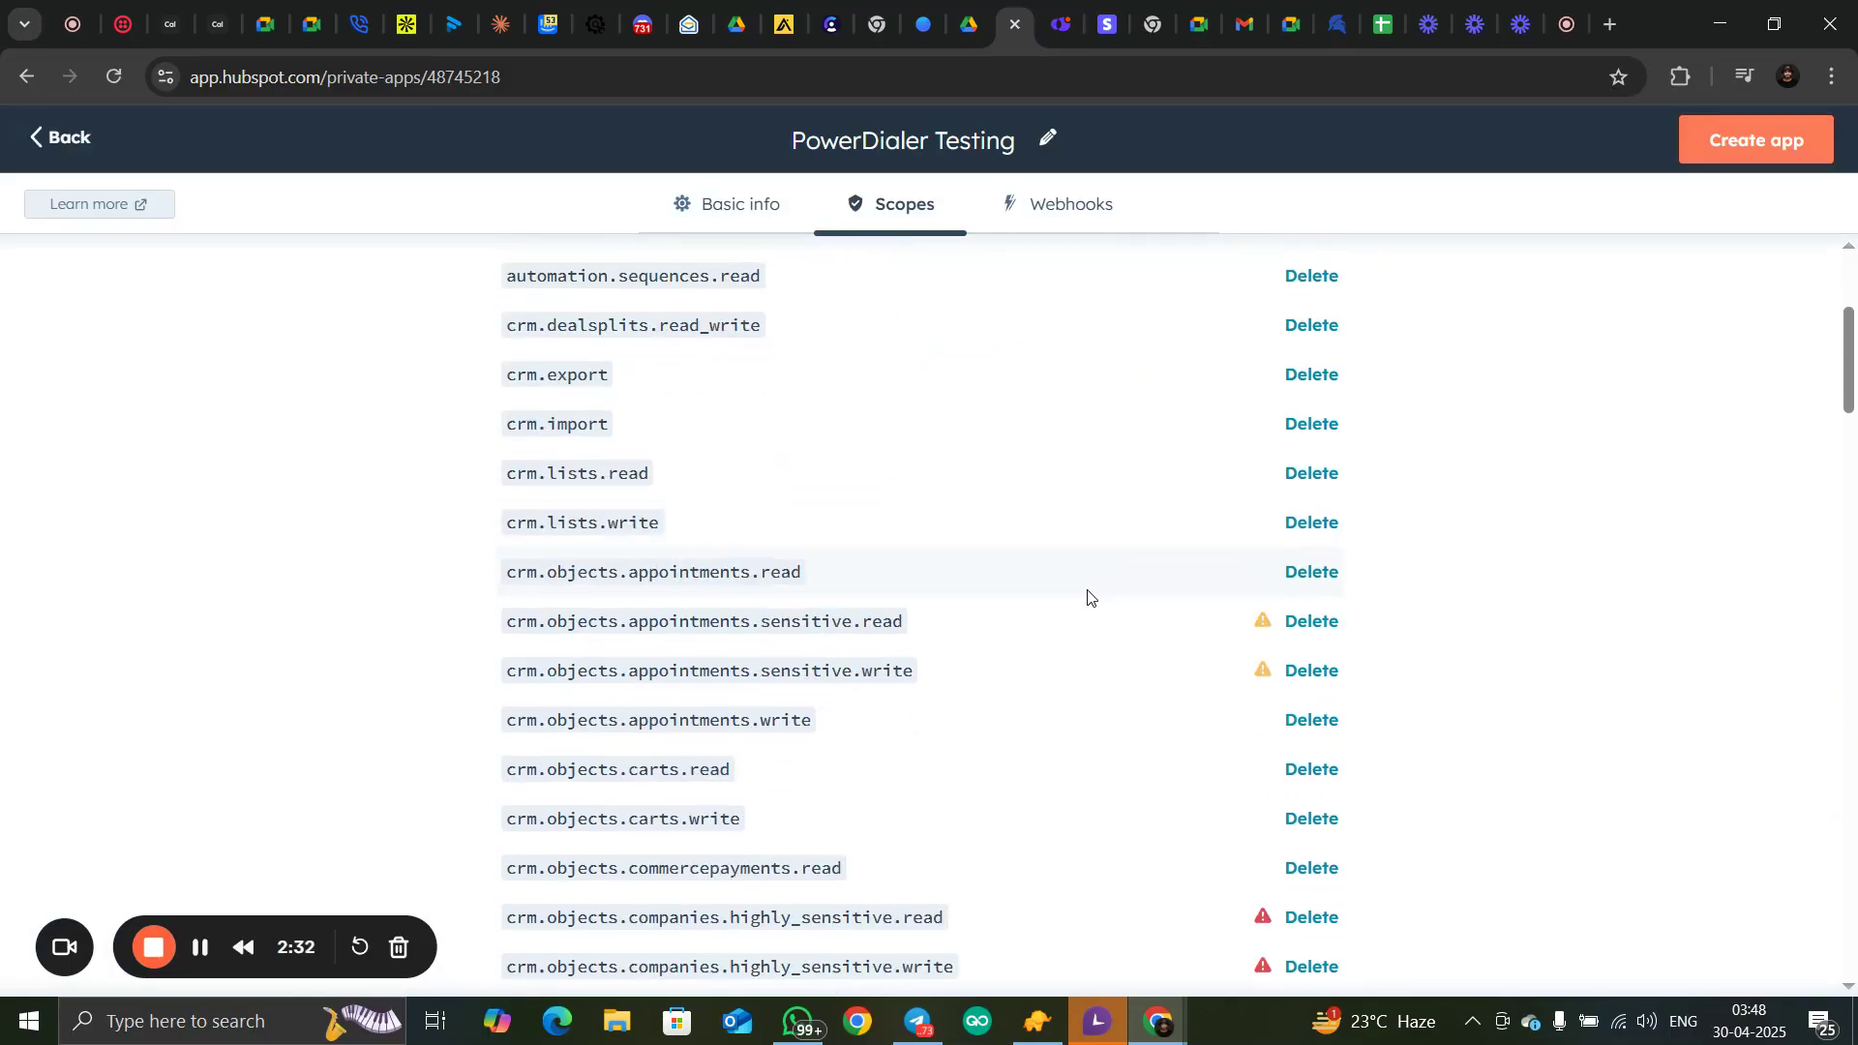
scroll(1086, 609, up, 4)
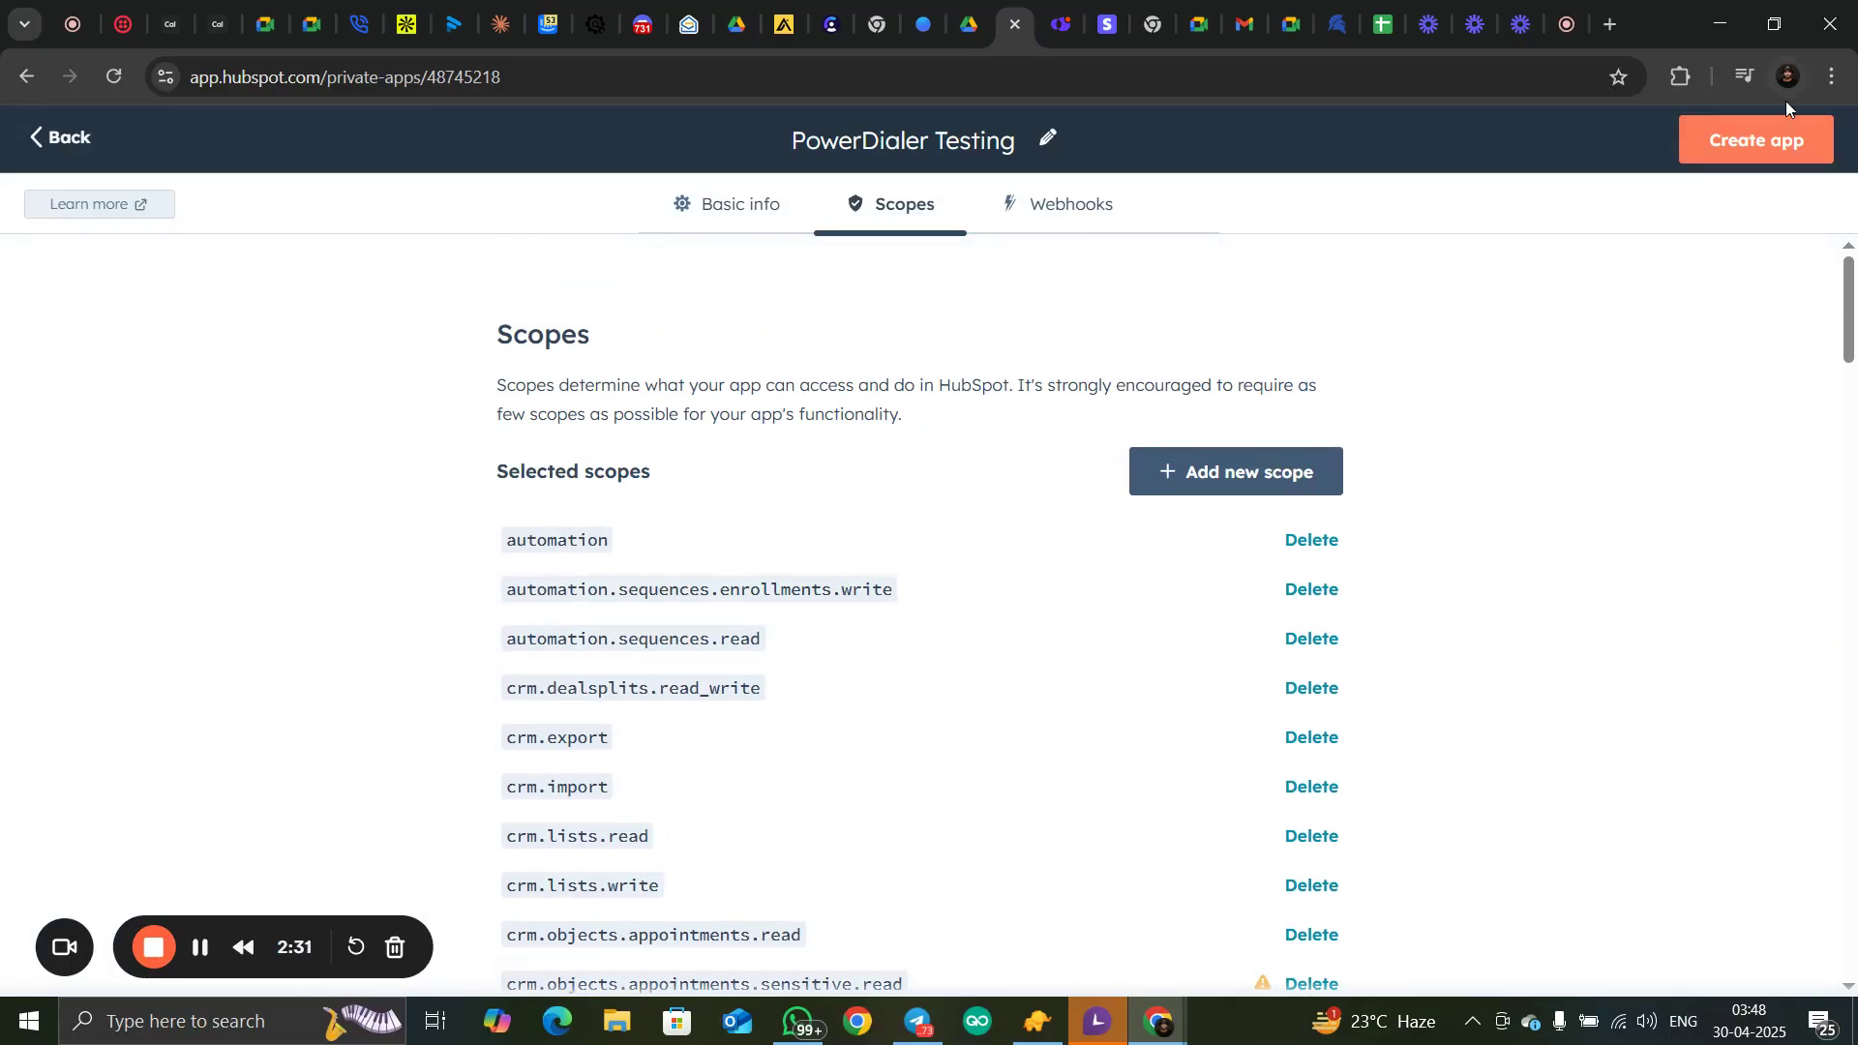
click(1745, 162)
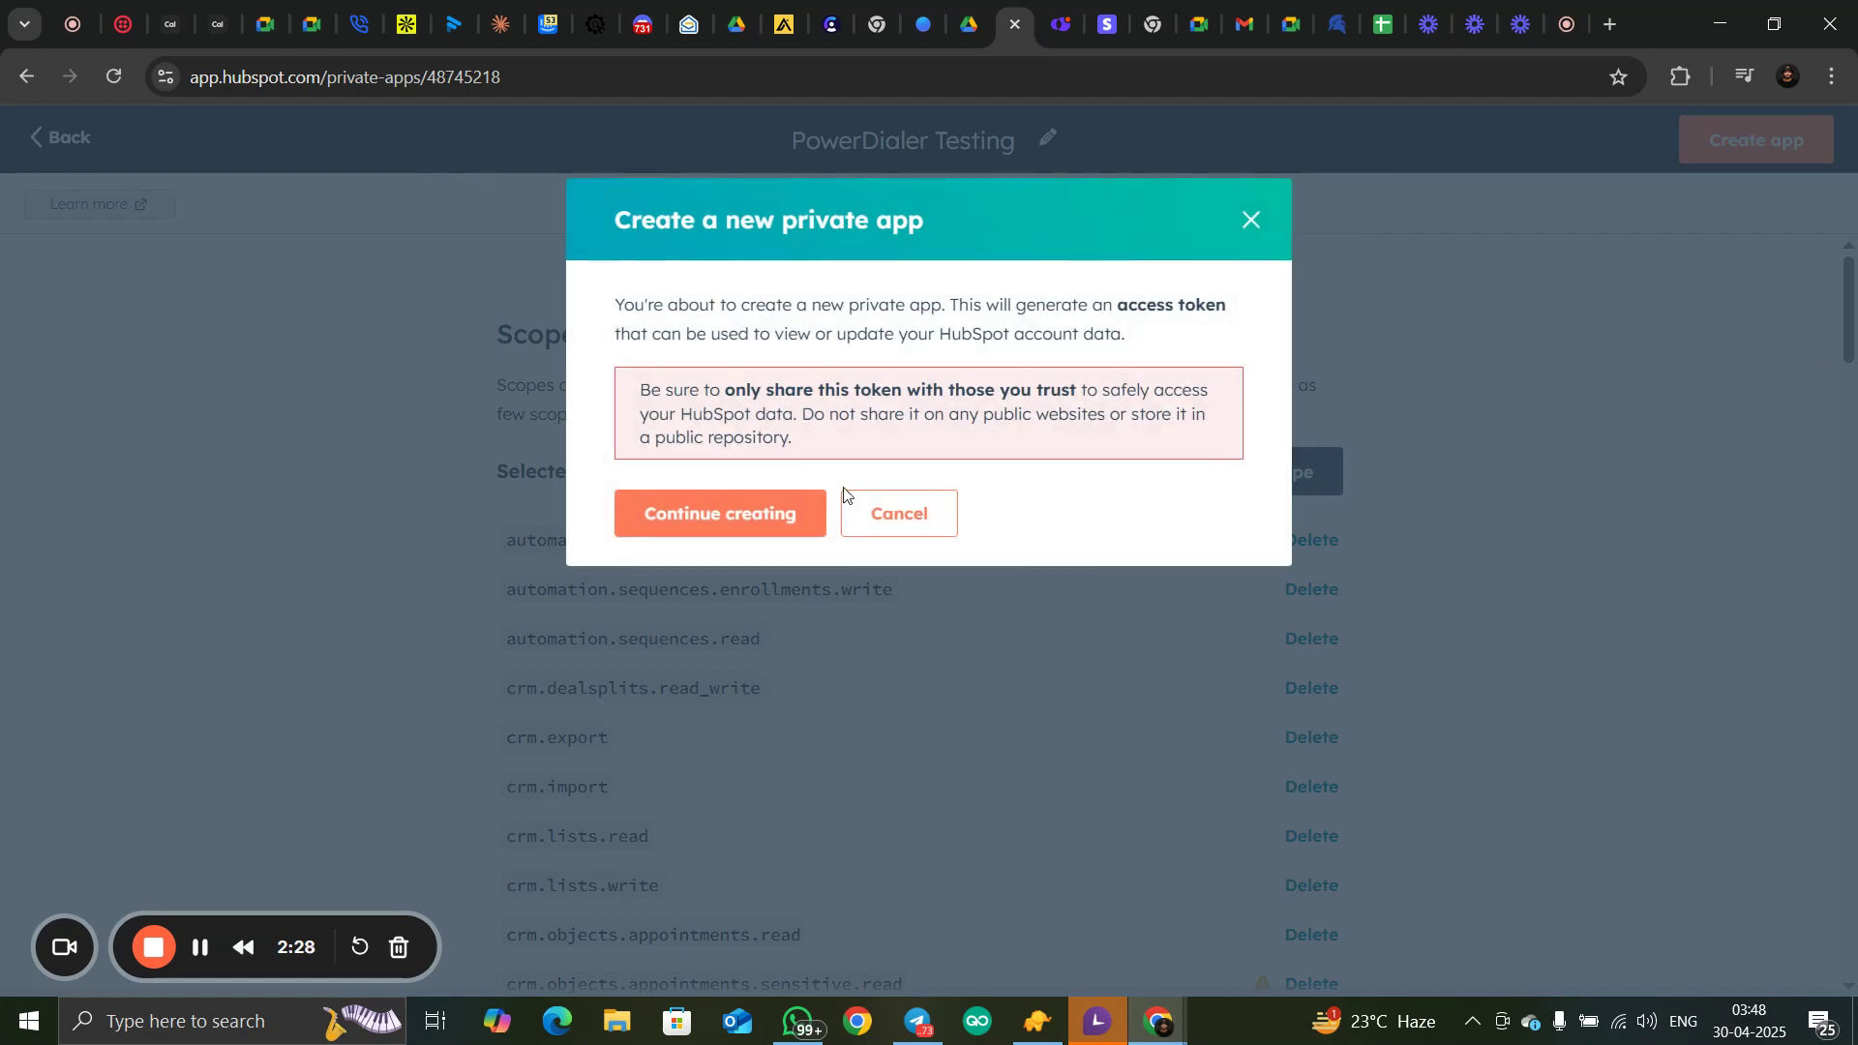
click(775, 535)
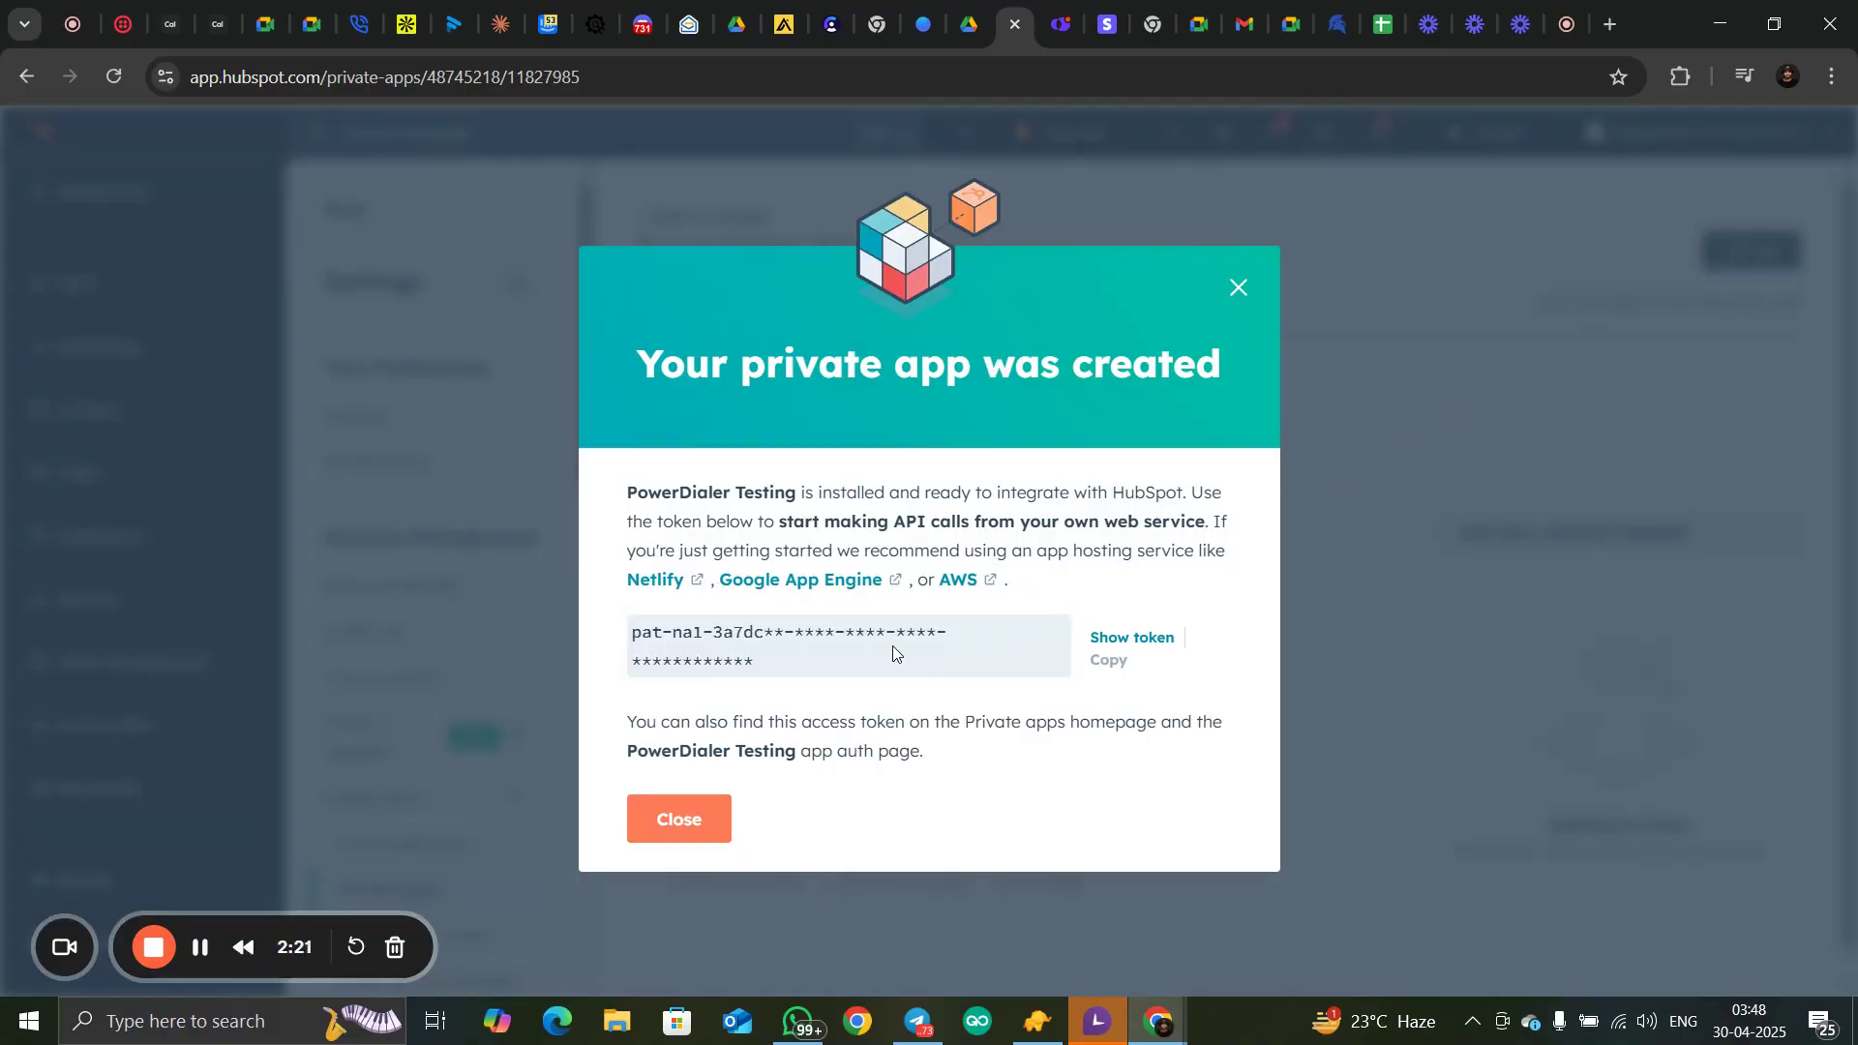
Reveal and copy the access token of the PowerDialer Testing private app, and dismiss the creation confirmation
click(1132, 642)
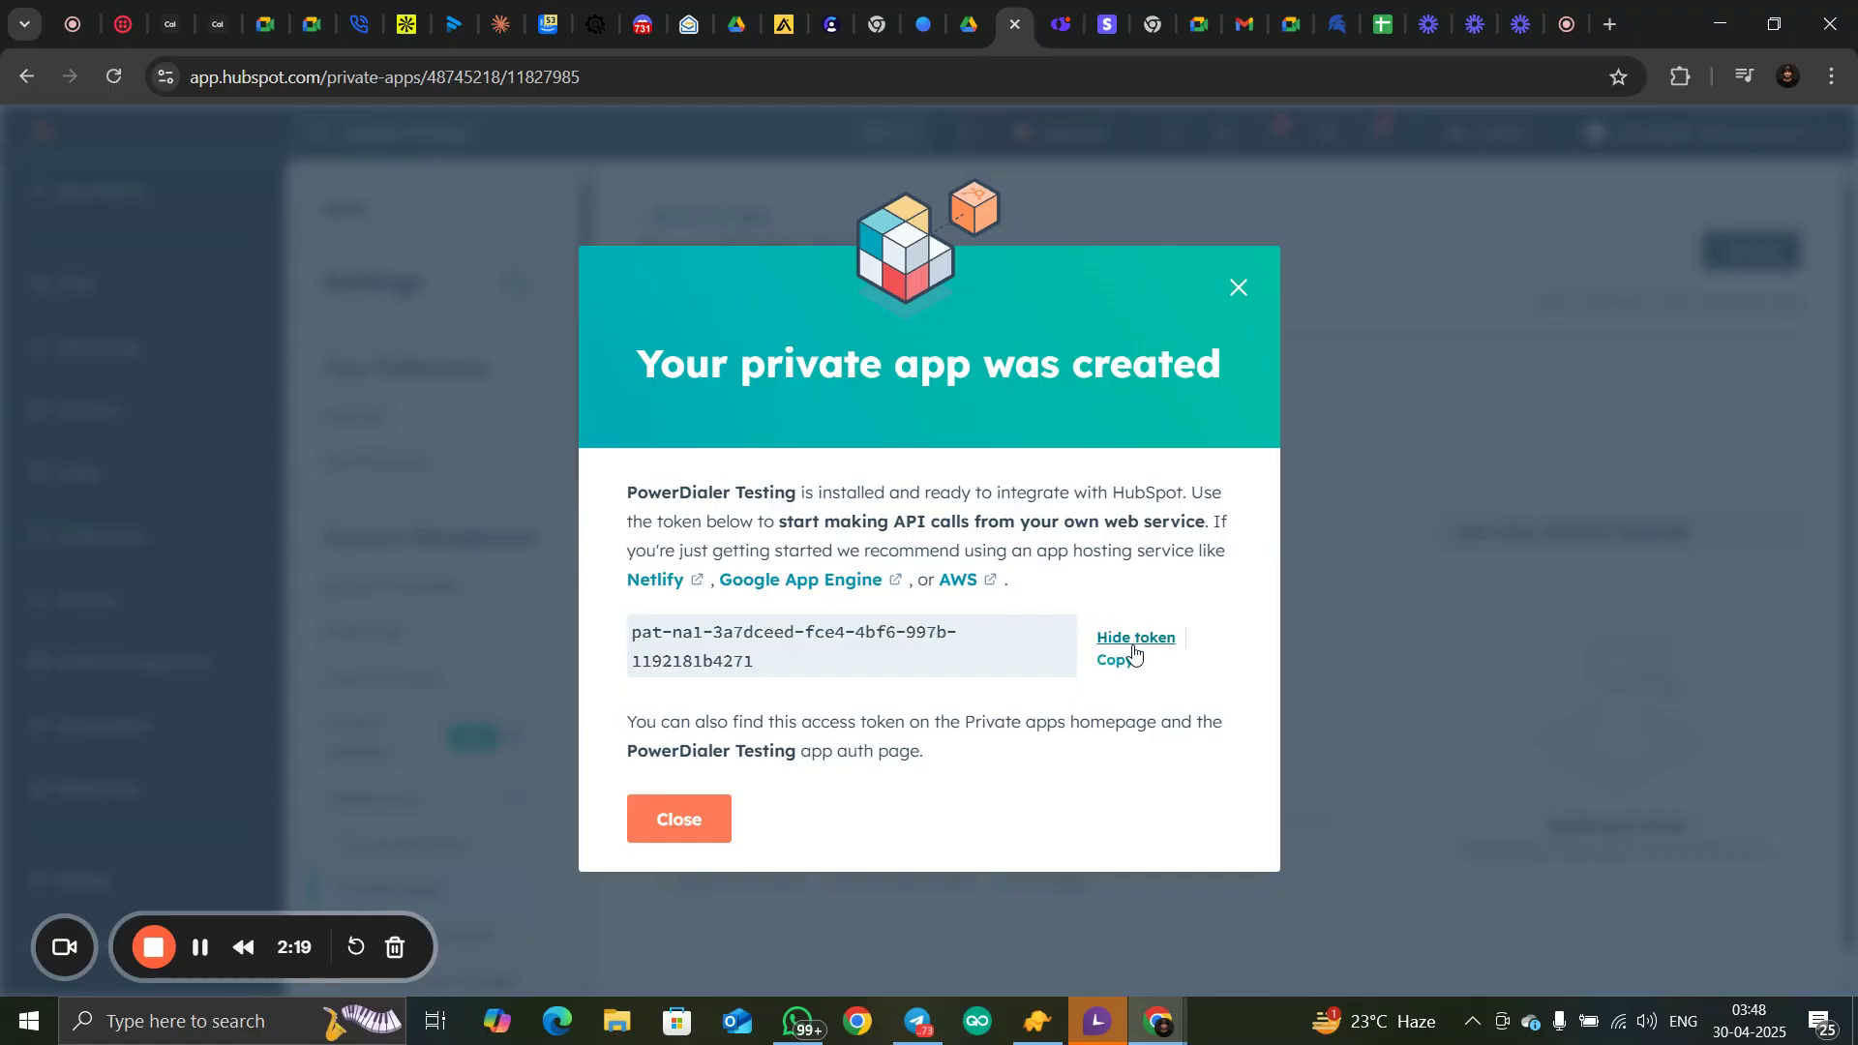
click(1115, 664)
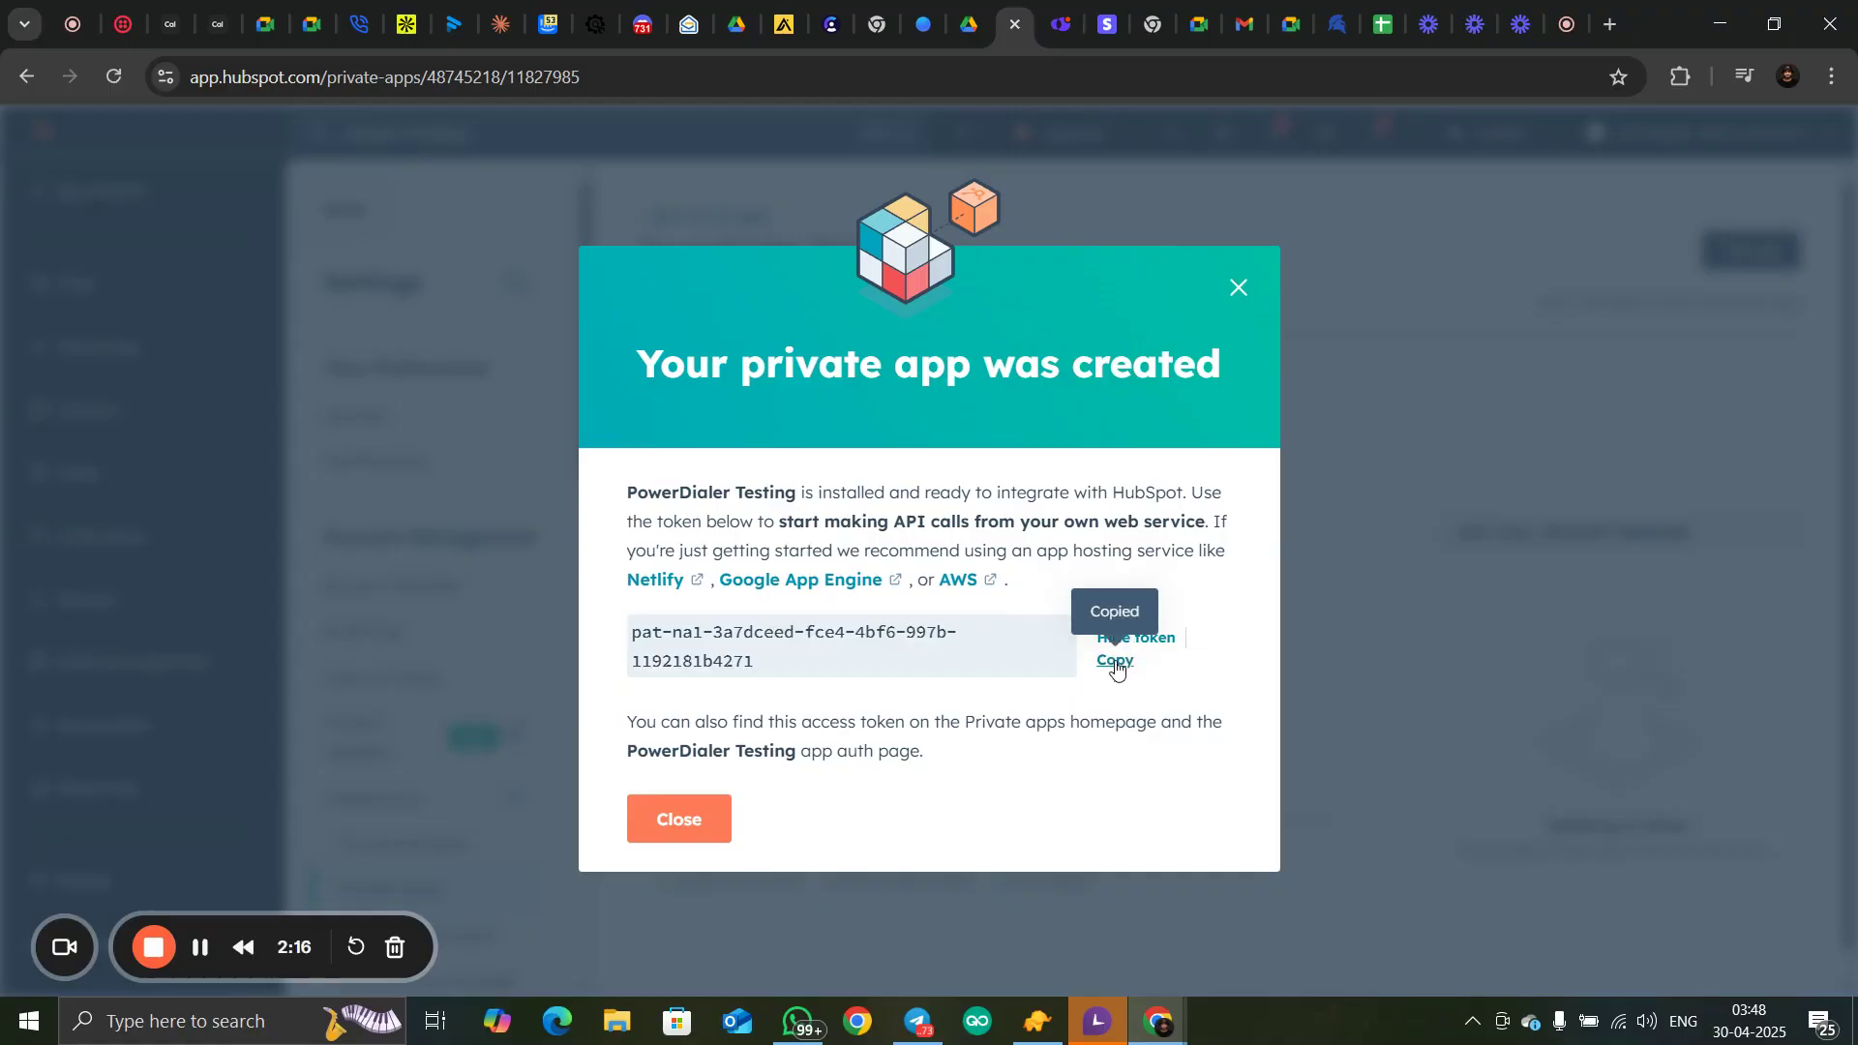
click(668, 830)
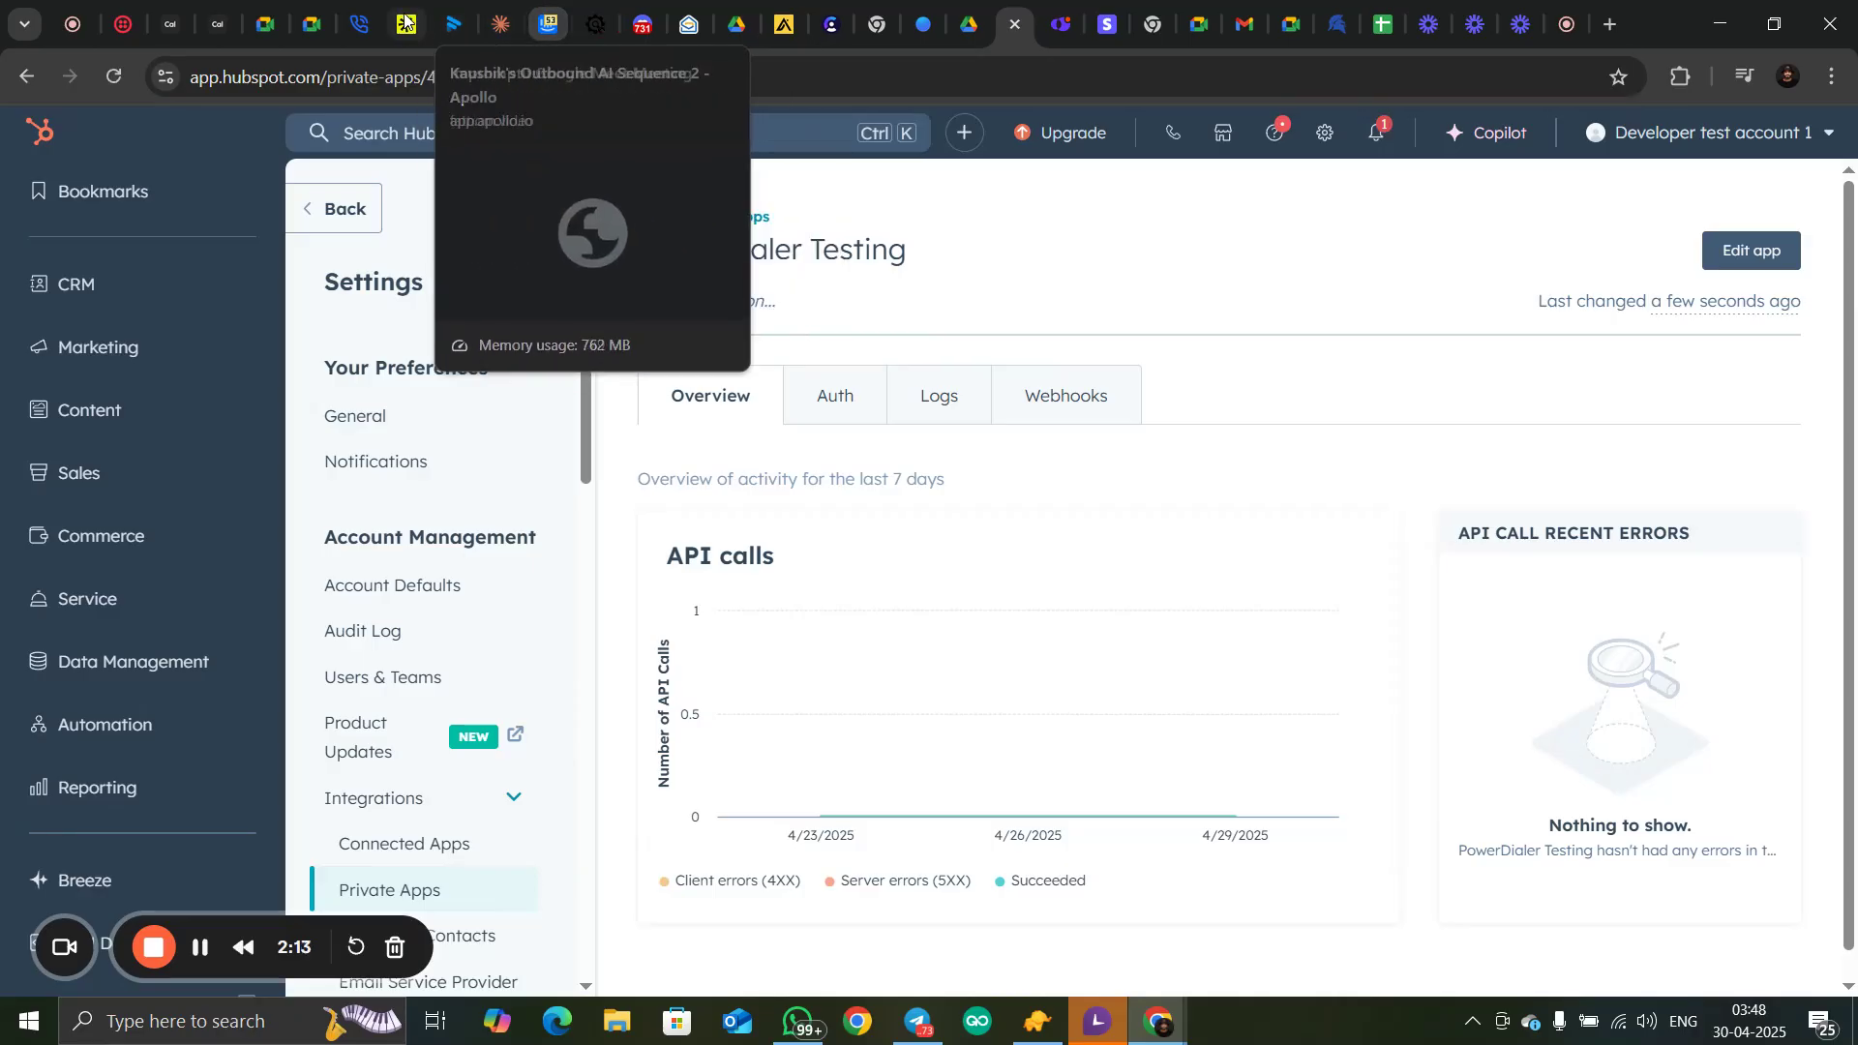
Switch to PowerDialer and paste the copied access token as the HubSpot API key
click(361, 12)
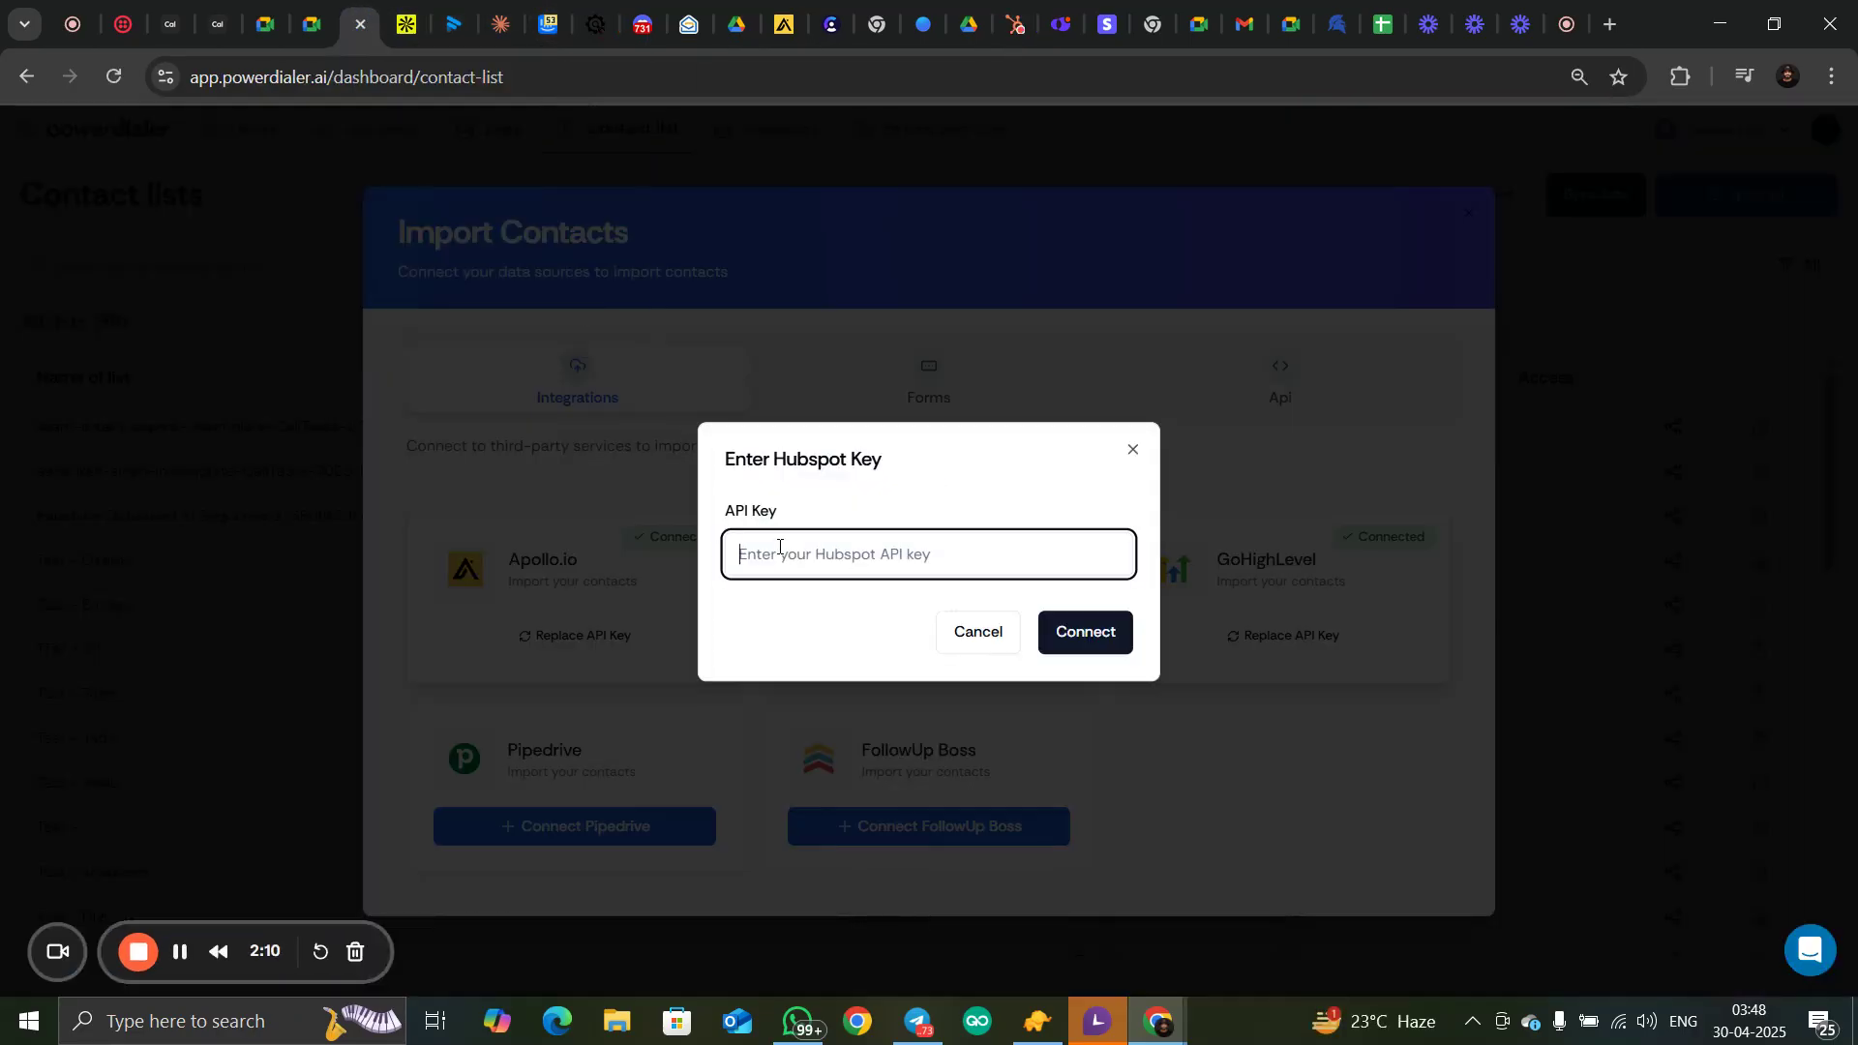
click(779, 547)
key(ctrl+v)
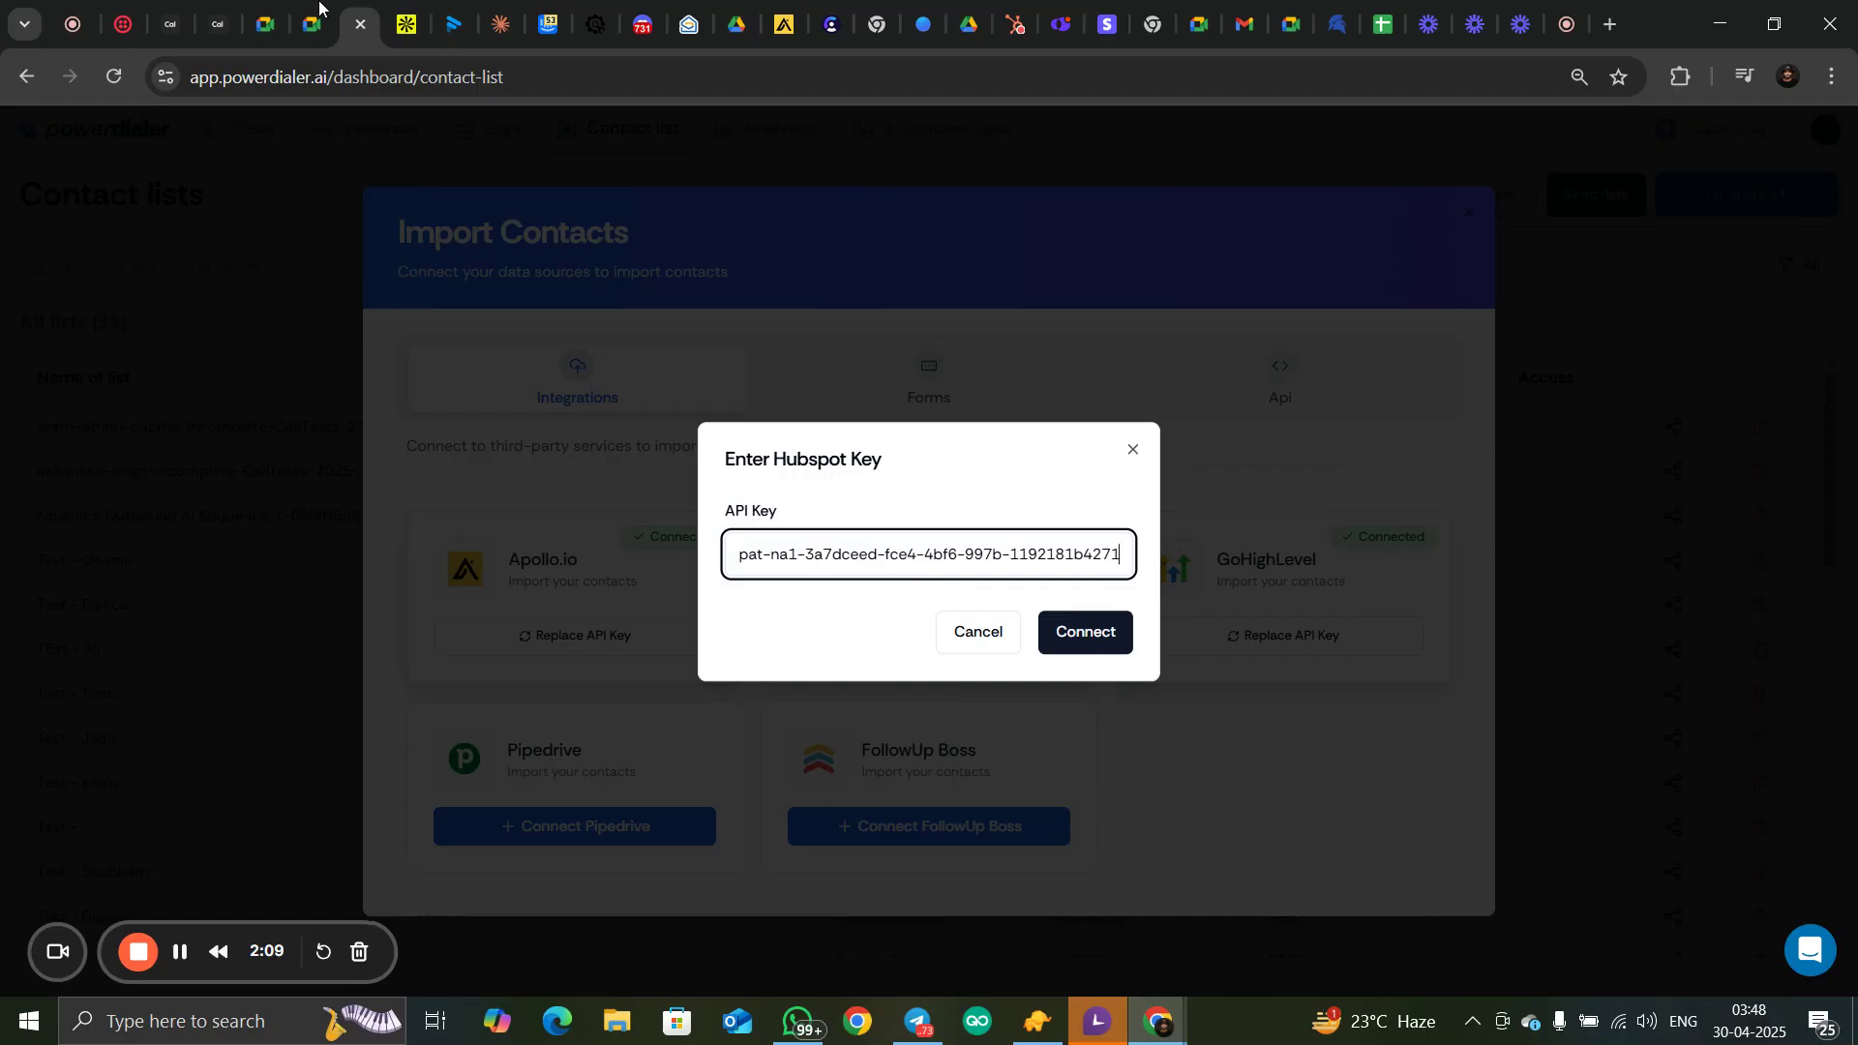
Return to HubSpot and open the CRM contacts list
click(1021, 24)
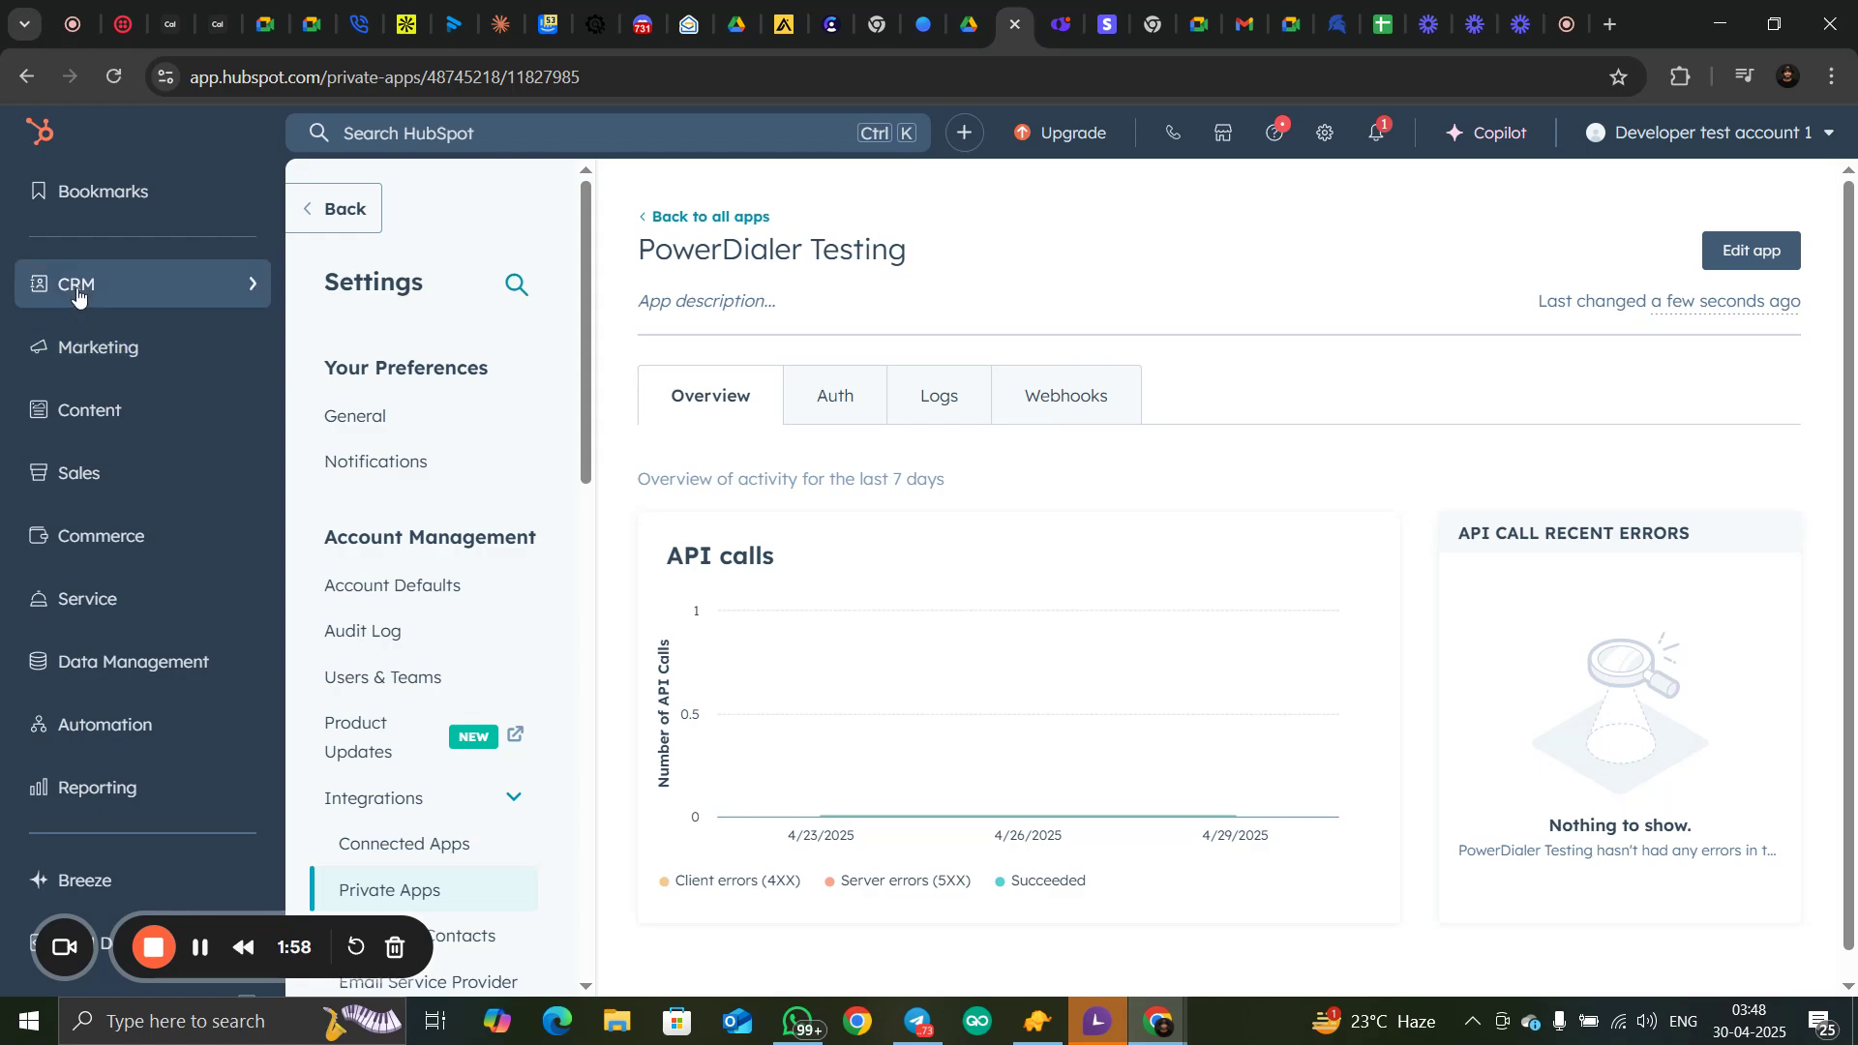
mouse_move(78, 296)
click(365, 293)
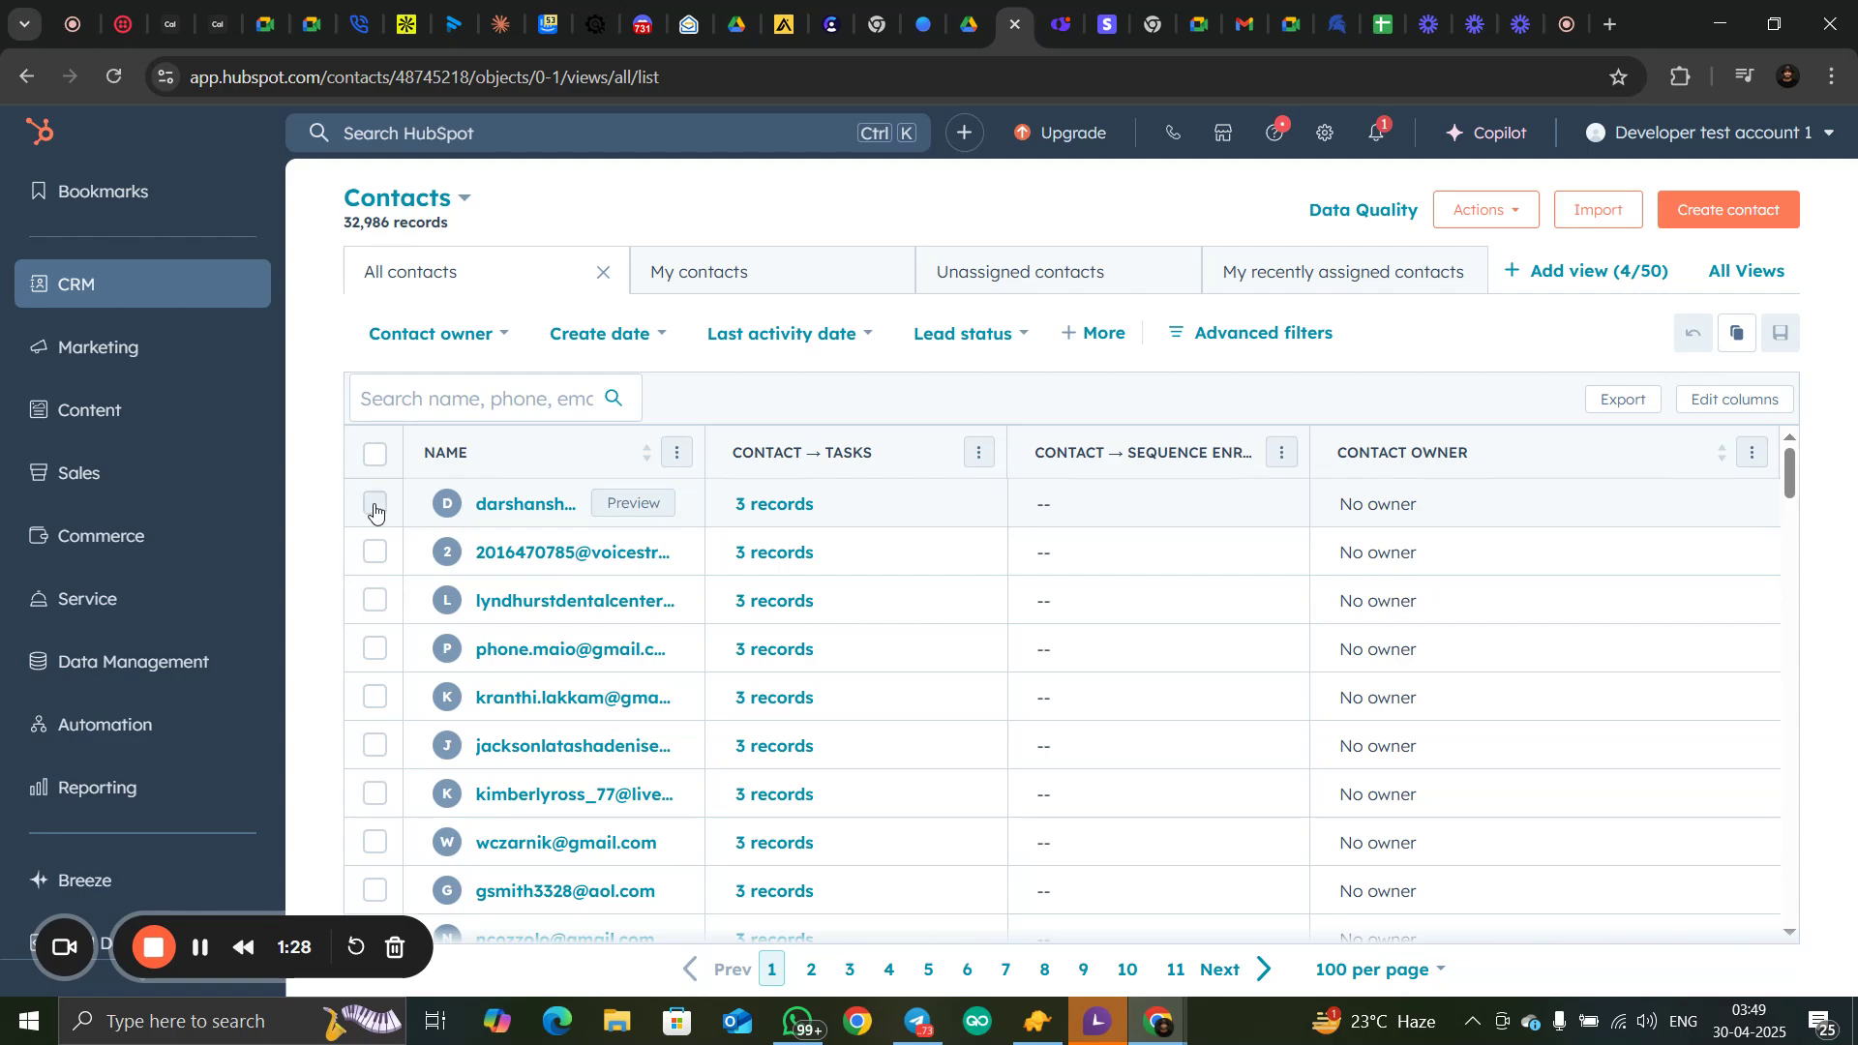
Select all contacts on the first page and bulk-create tasks for them with the task type Call
click(376, 454)
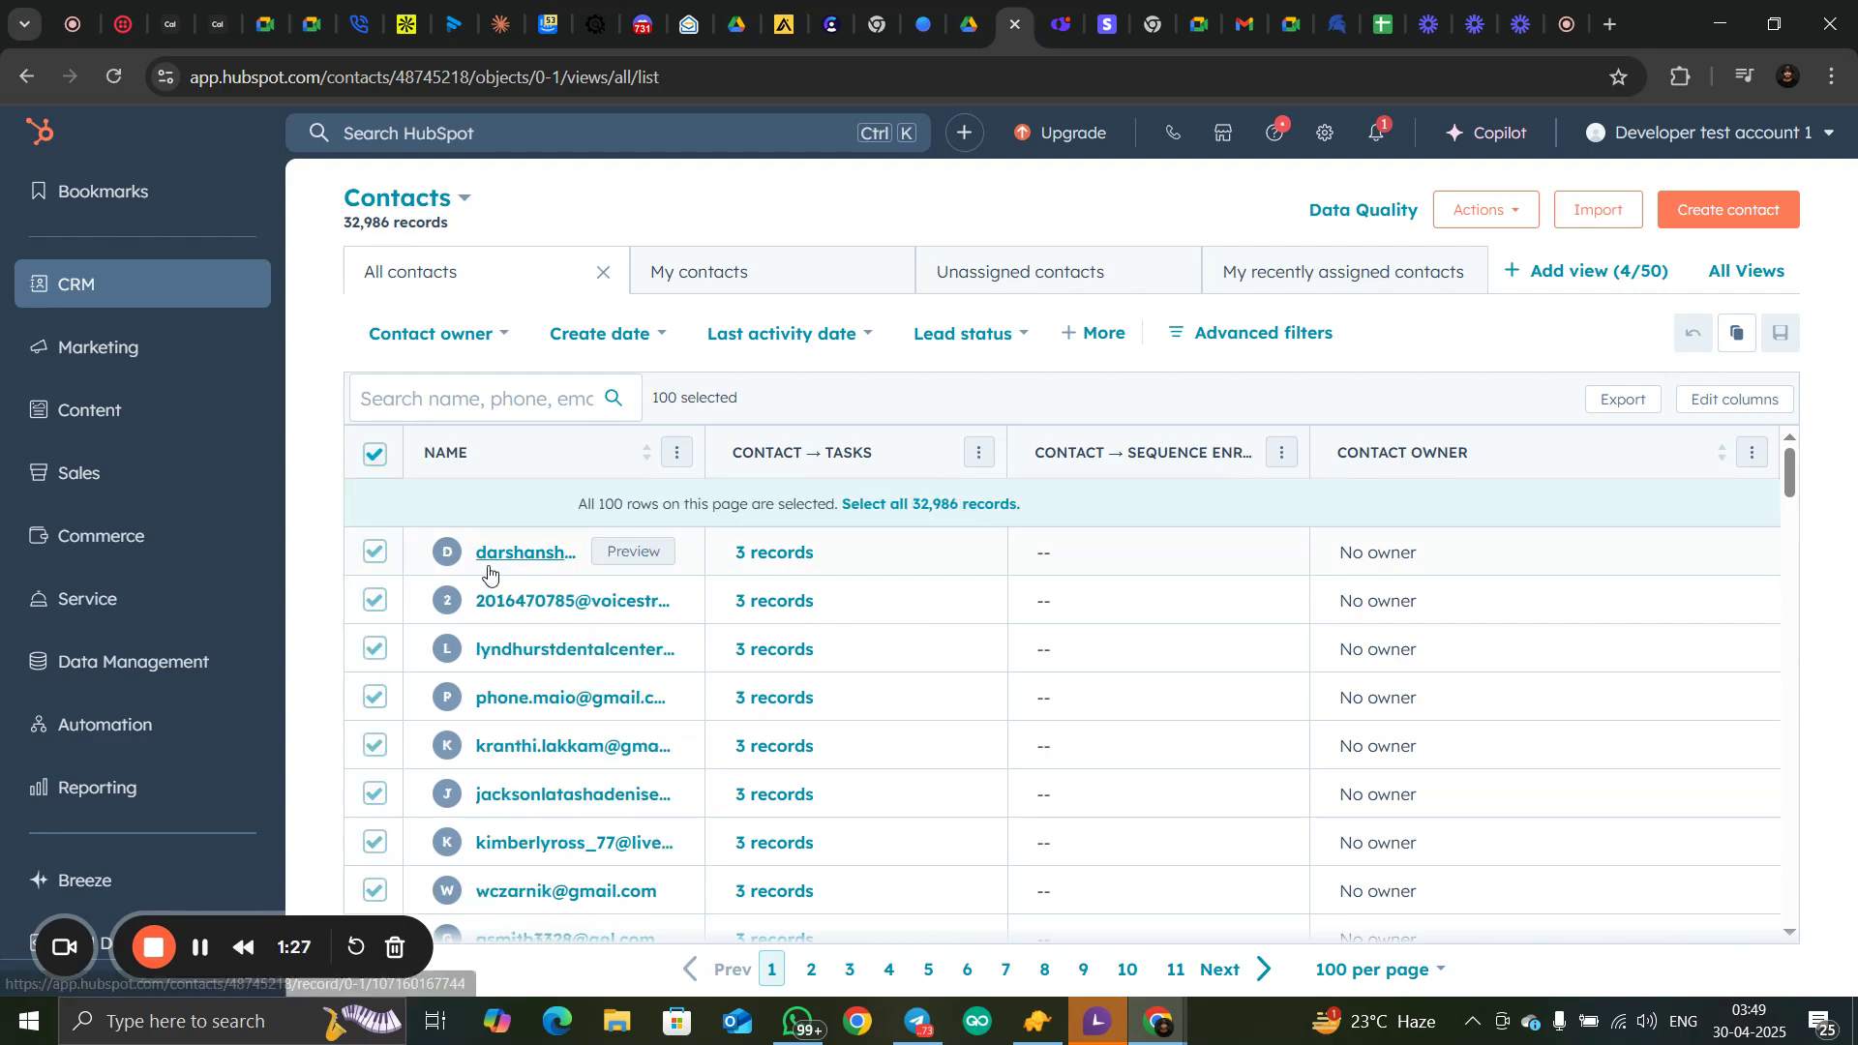
scroll(571, 638, down, 5)
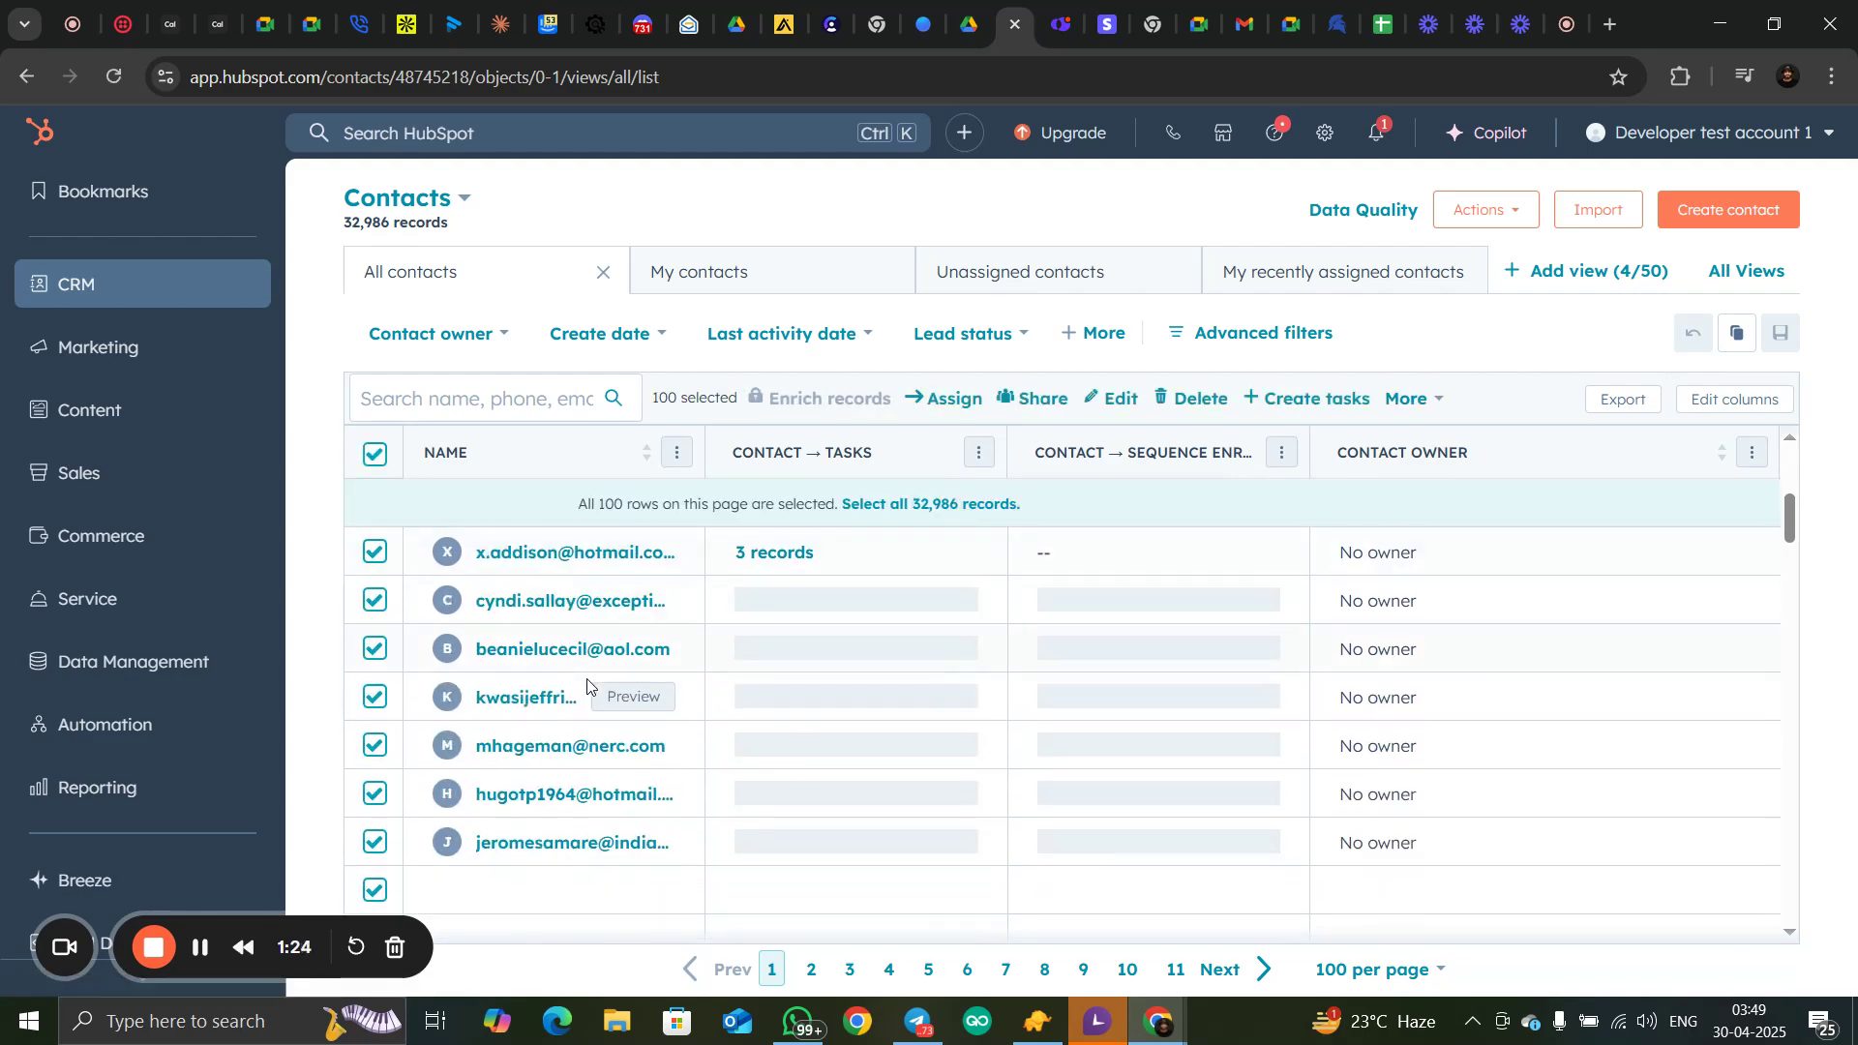
scroll(588, 677, up, 6)
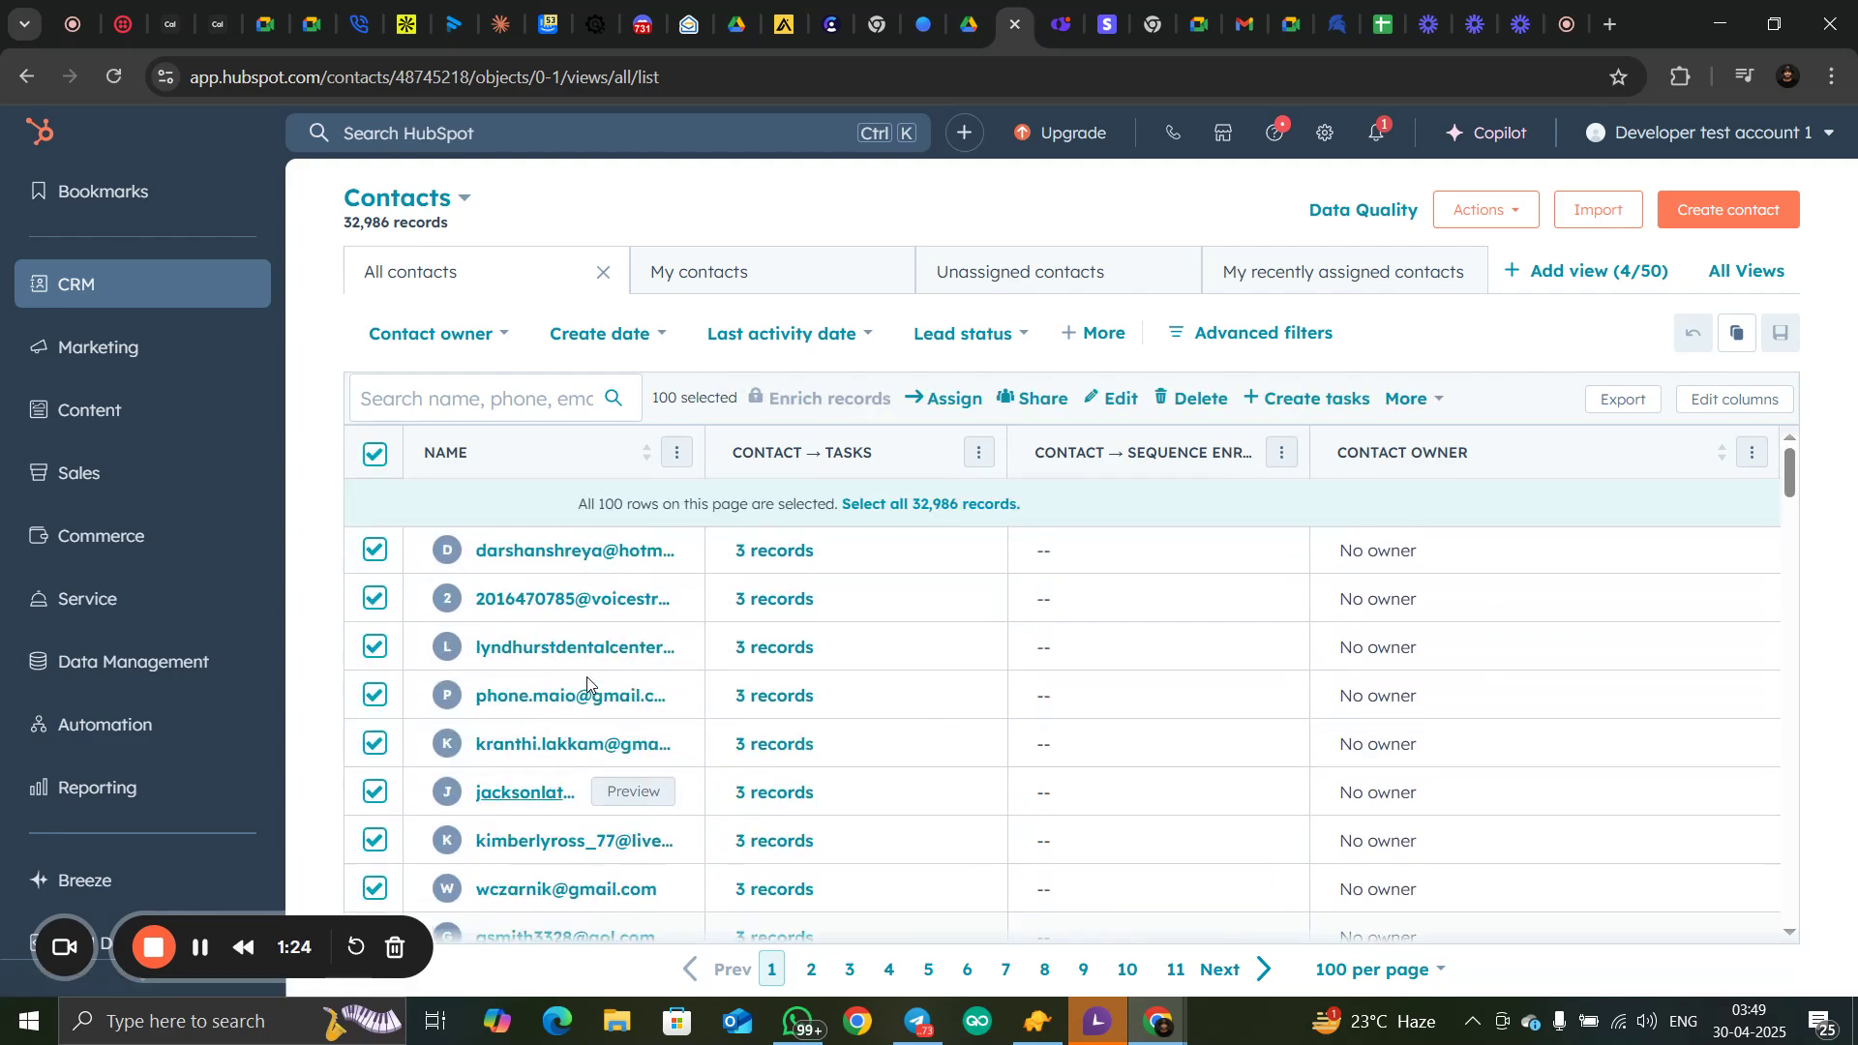
click(1337, 410)
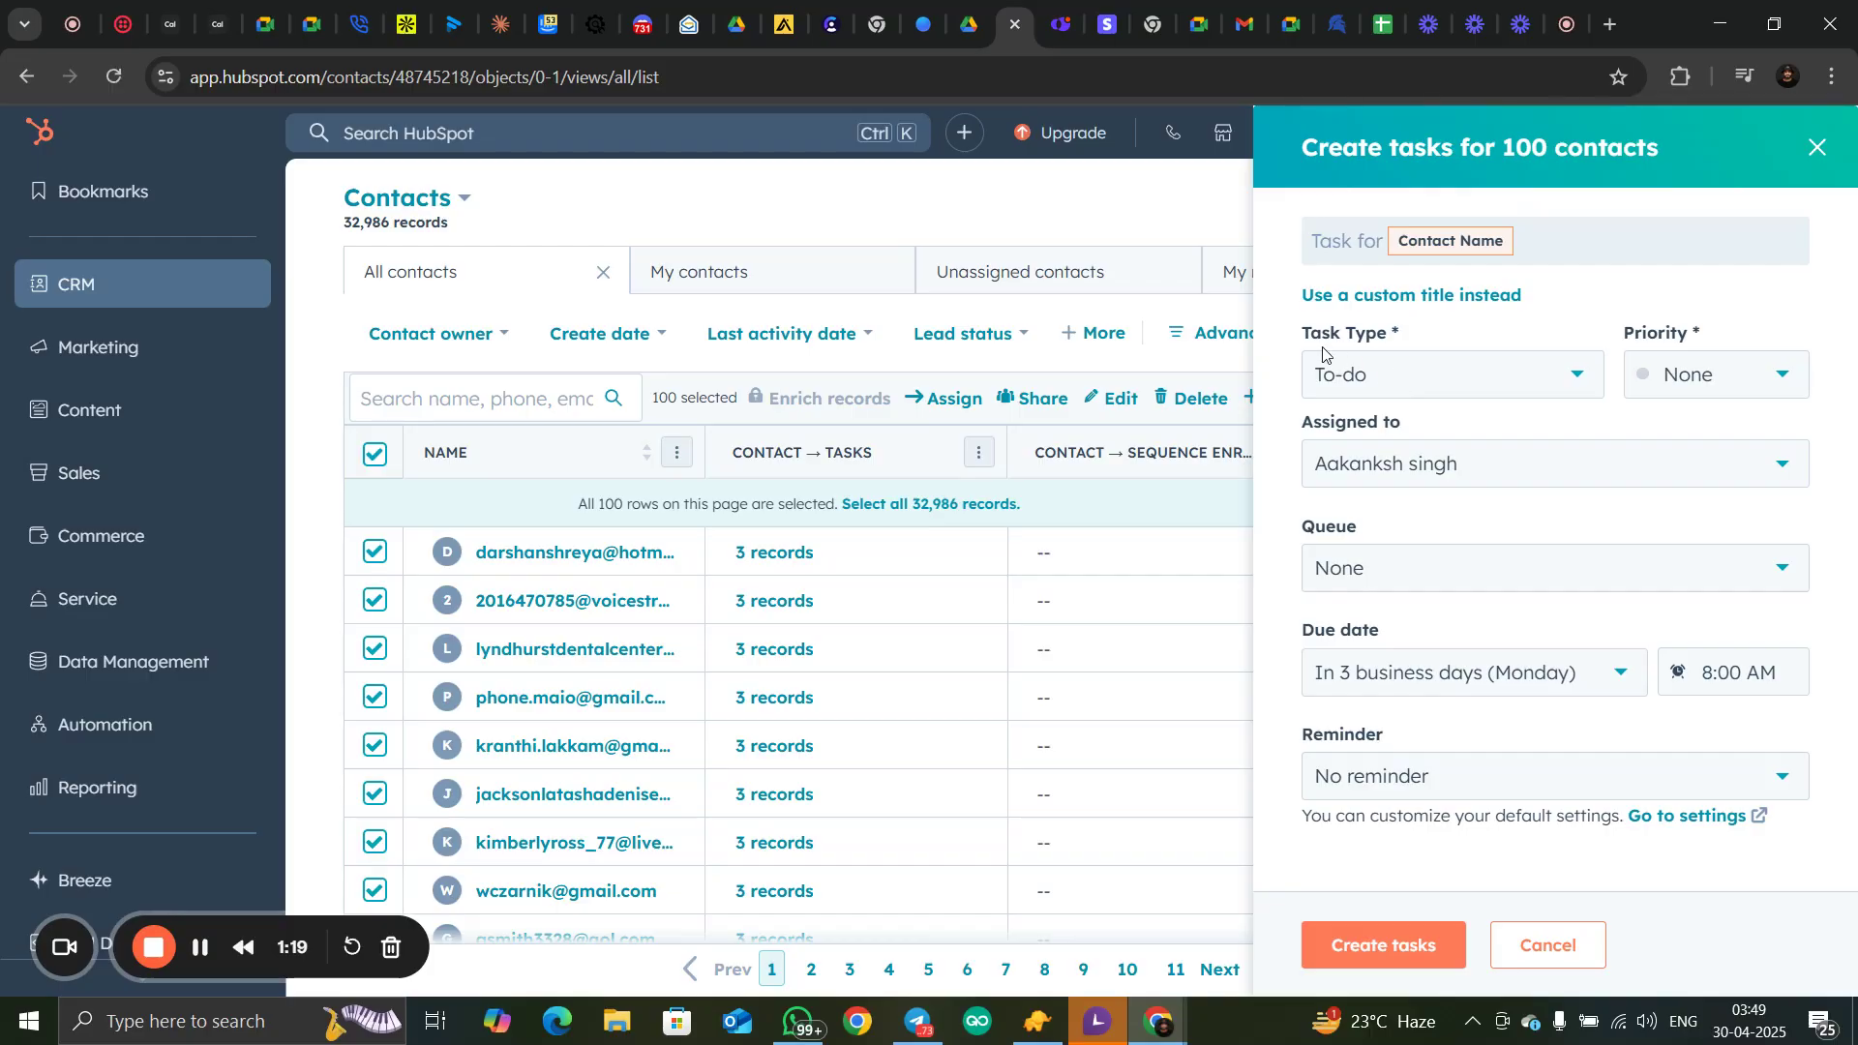
click(1435, 383)
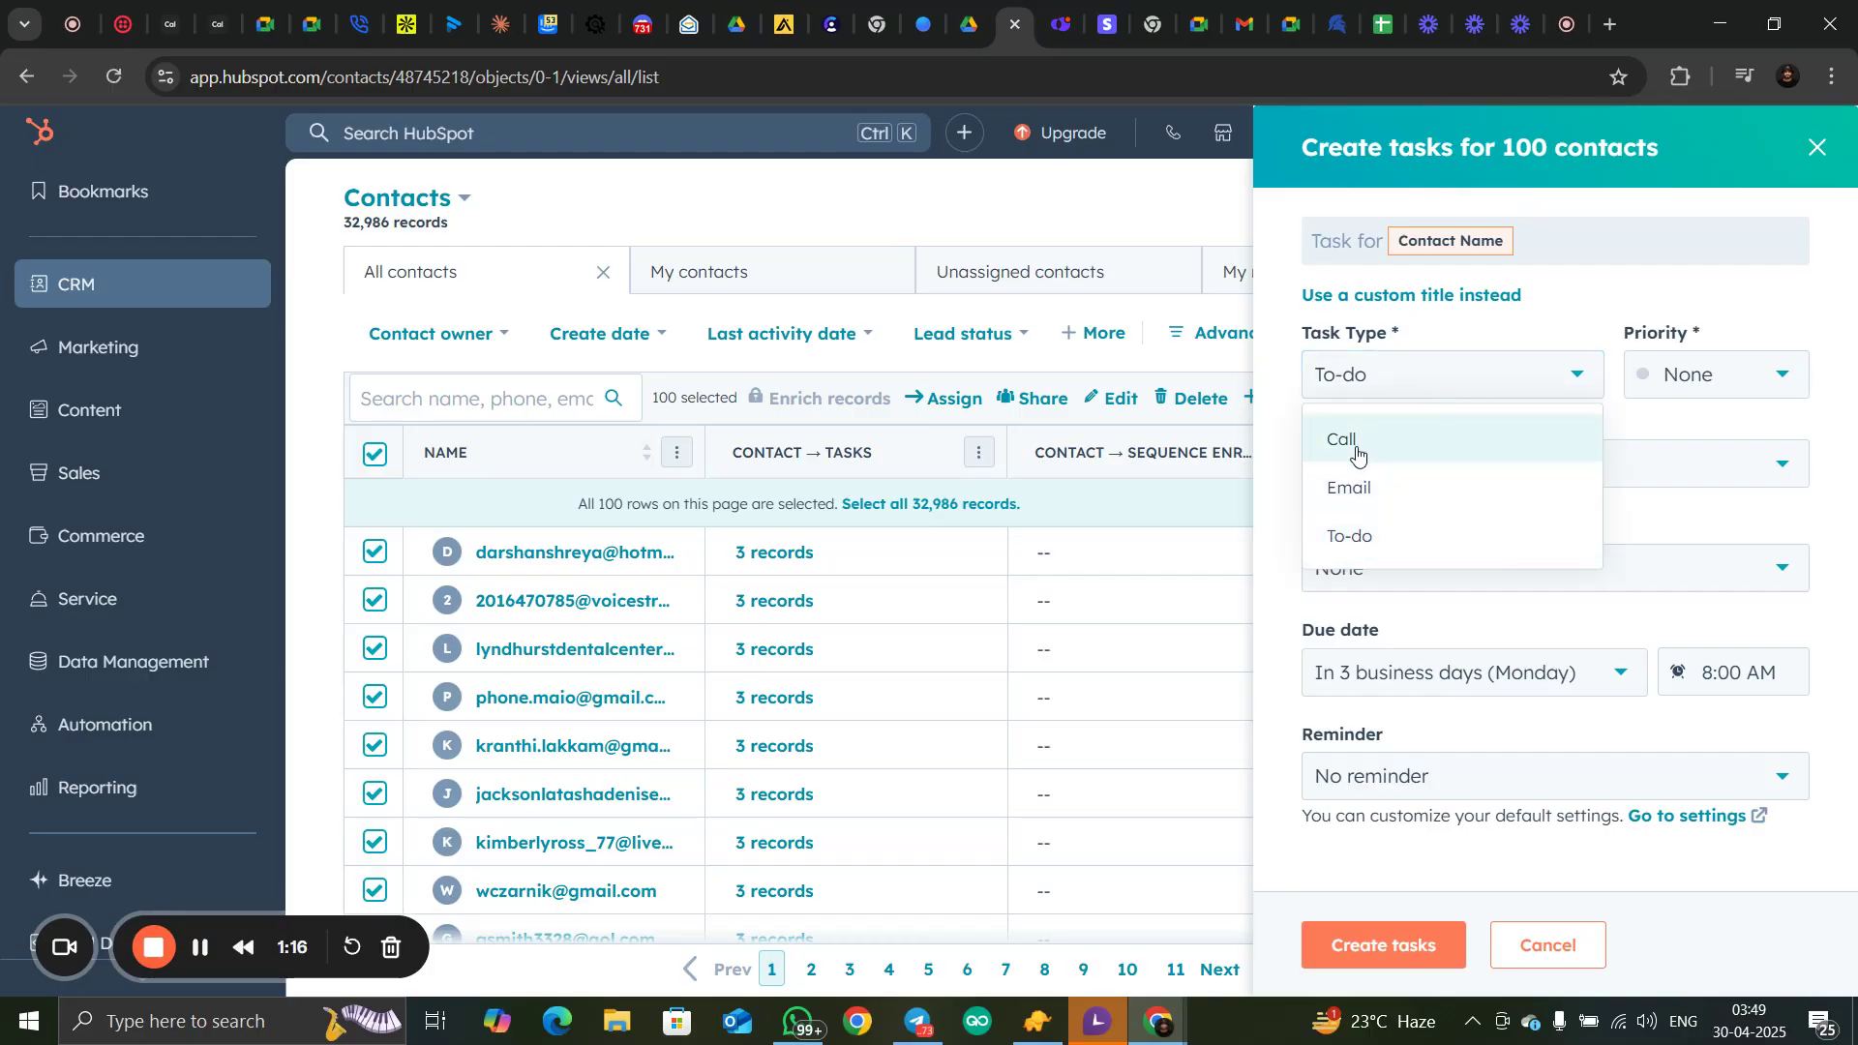
click(1355, 445)
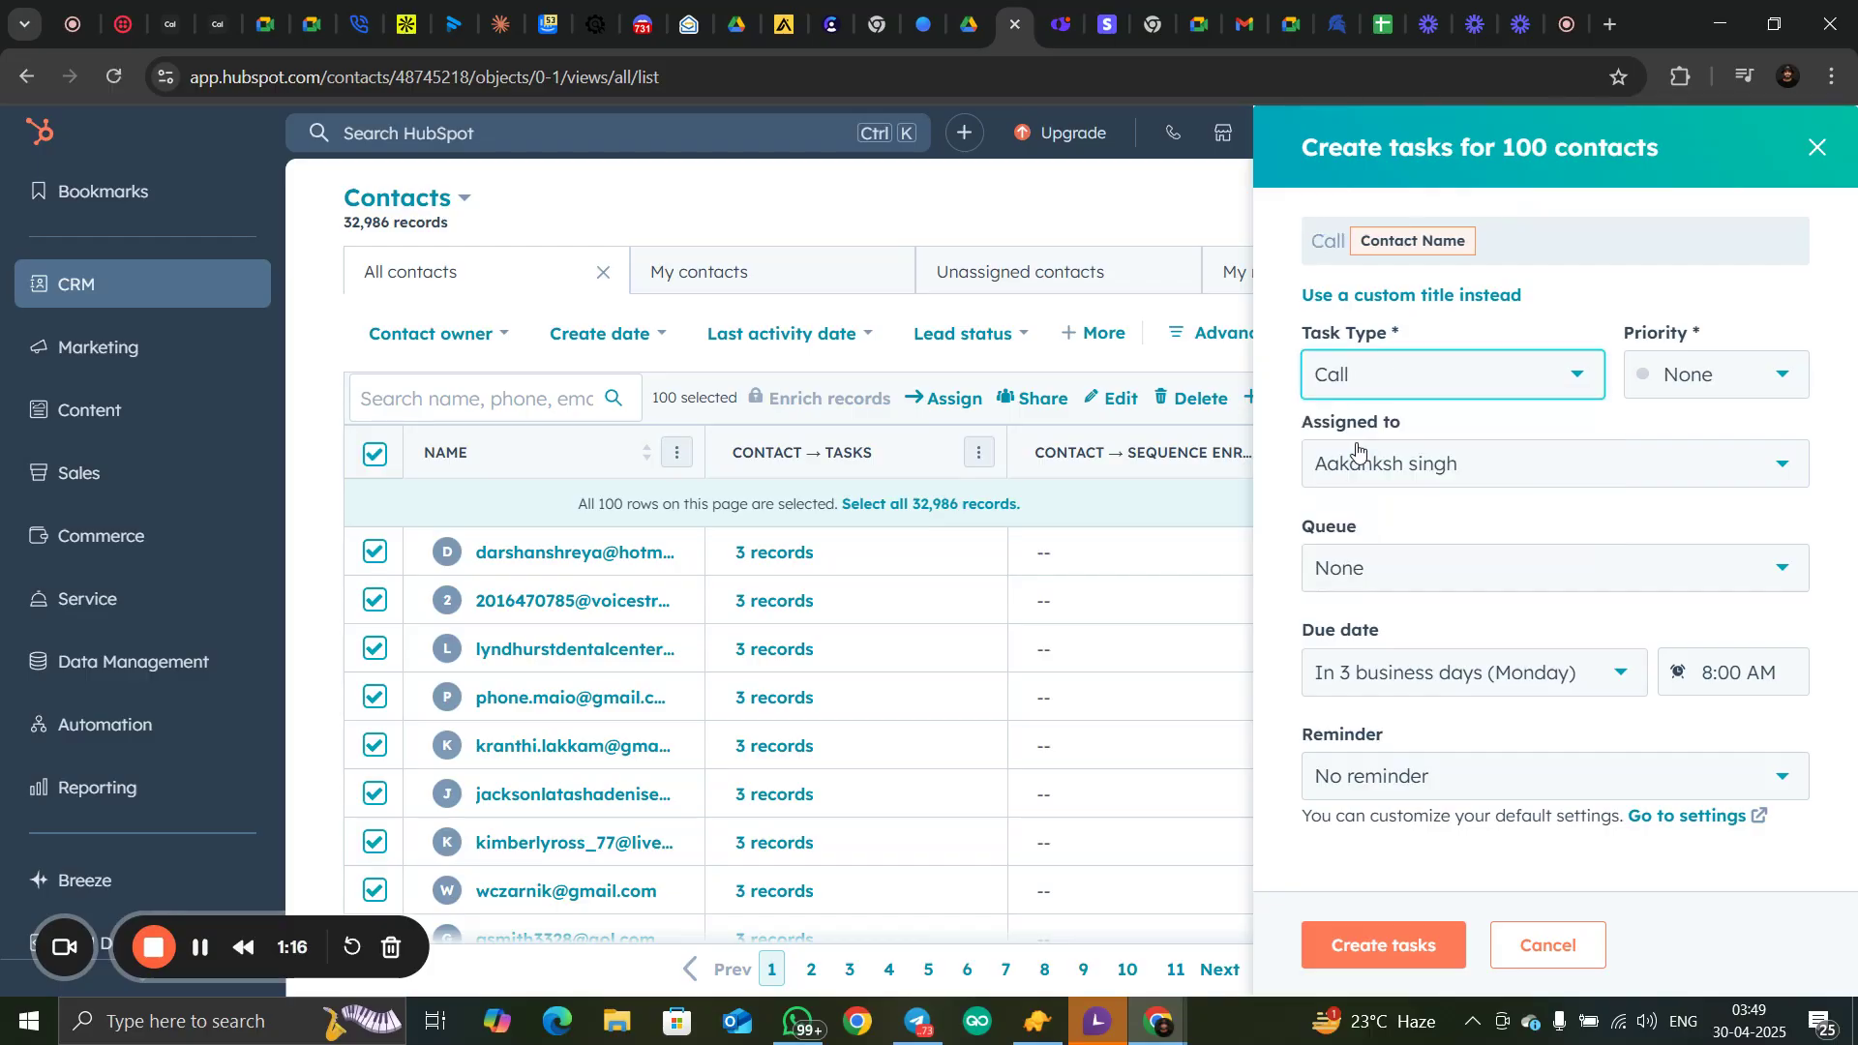
click(1382, 944)
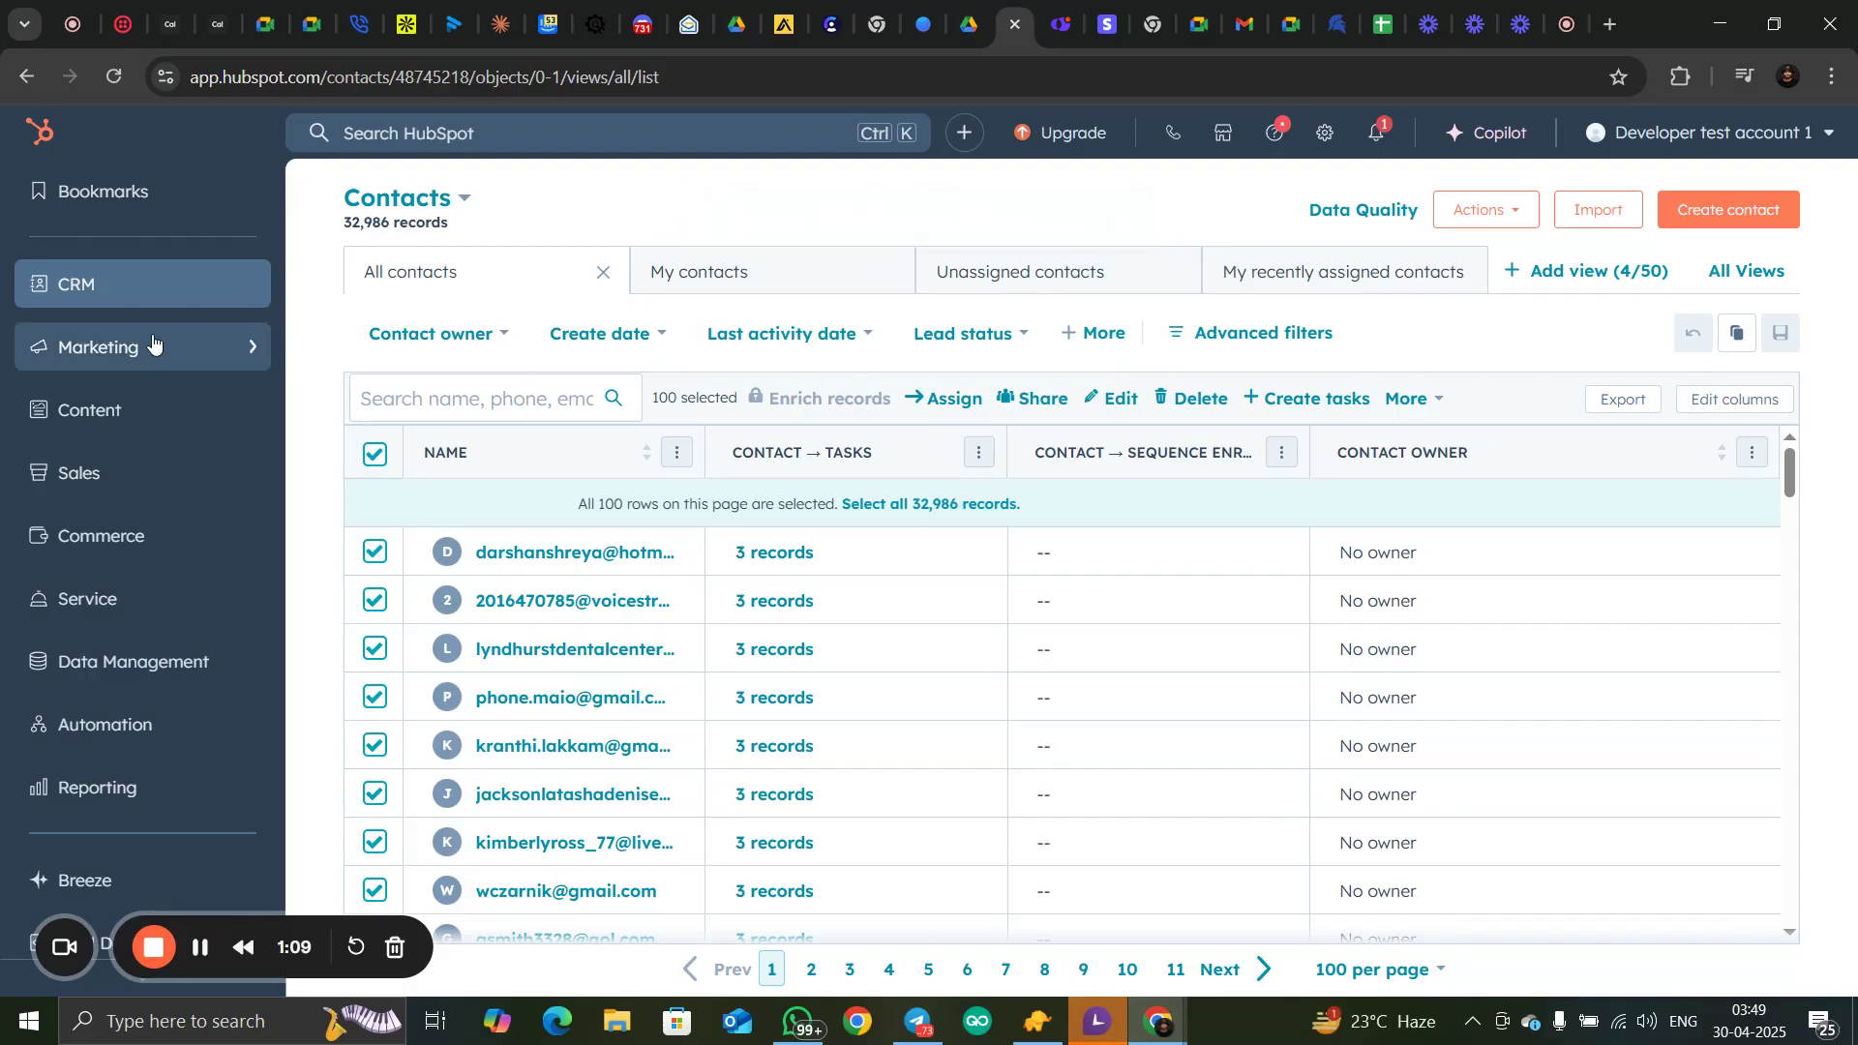
Open the CRM tasks list and look through the call tasks in it
mouse_move(149, 294)
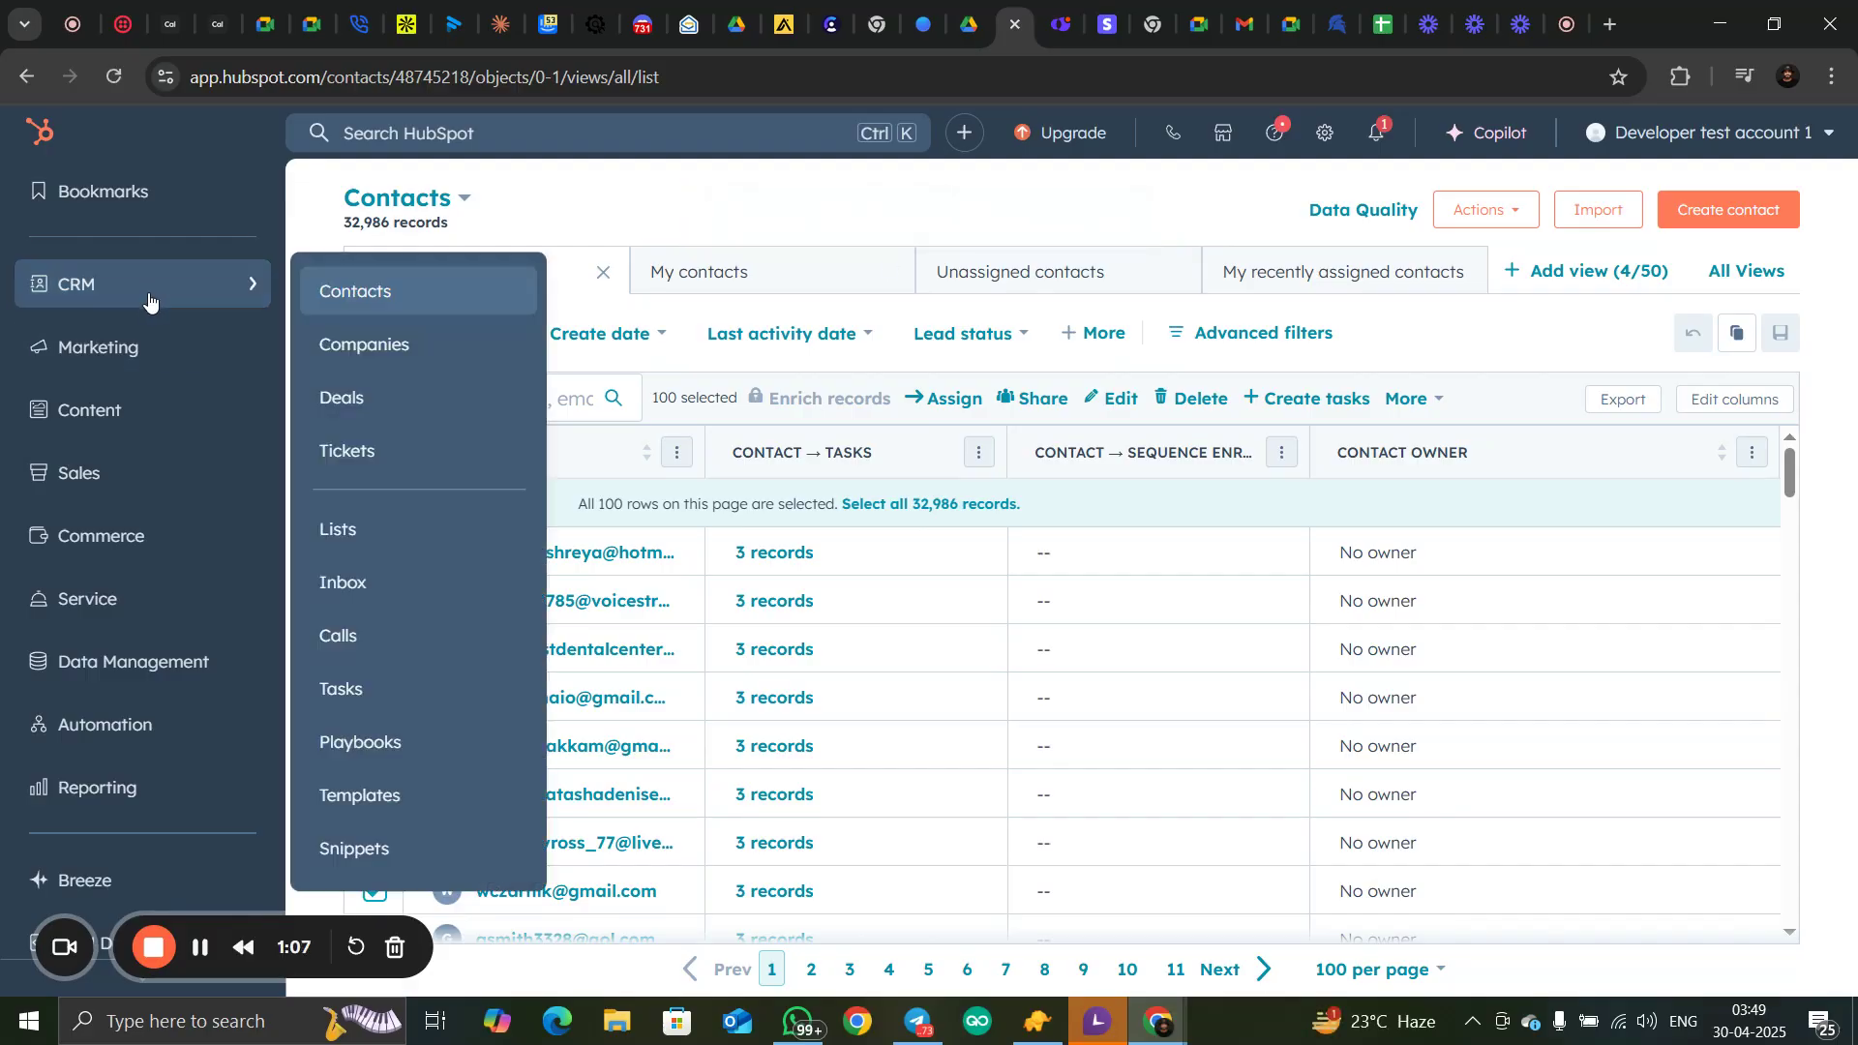
click(366, 690)
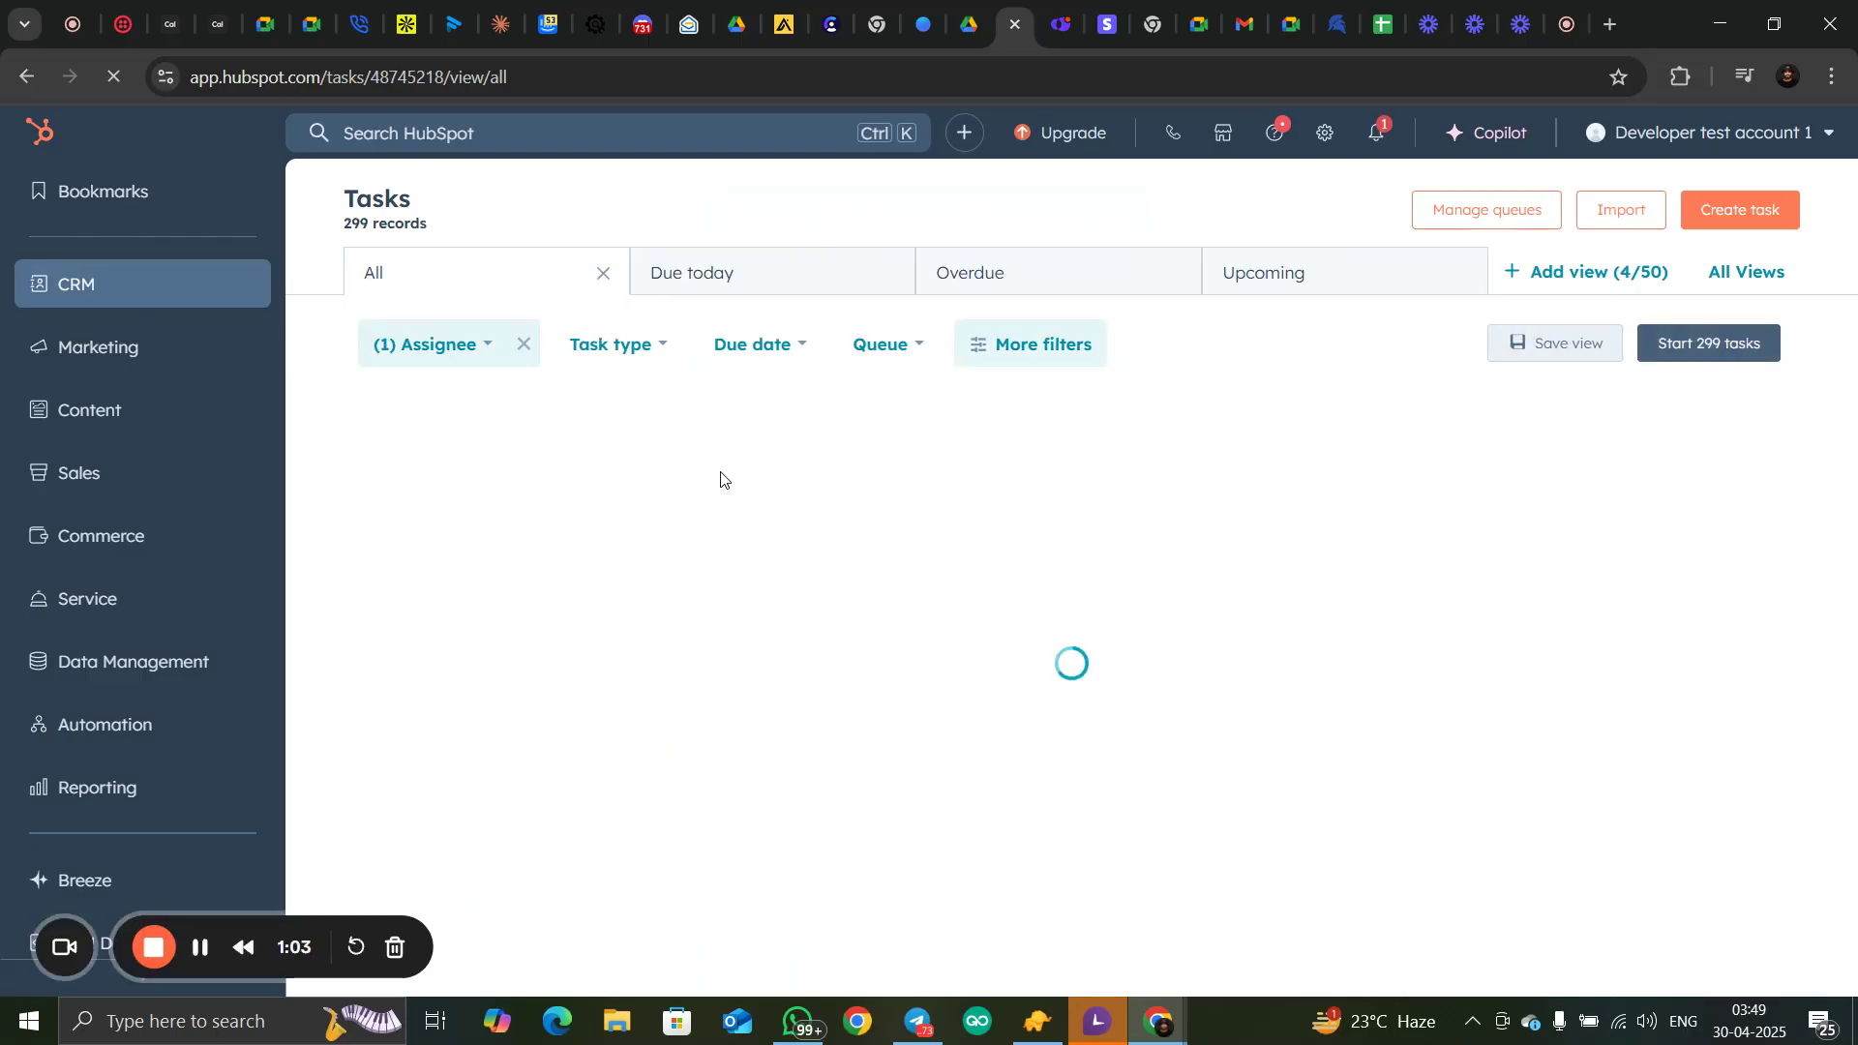
scroll(758, 721, down, 5)
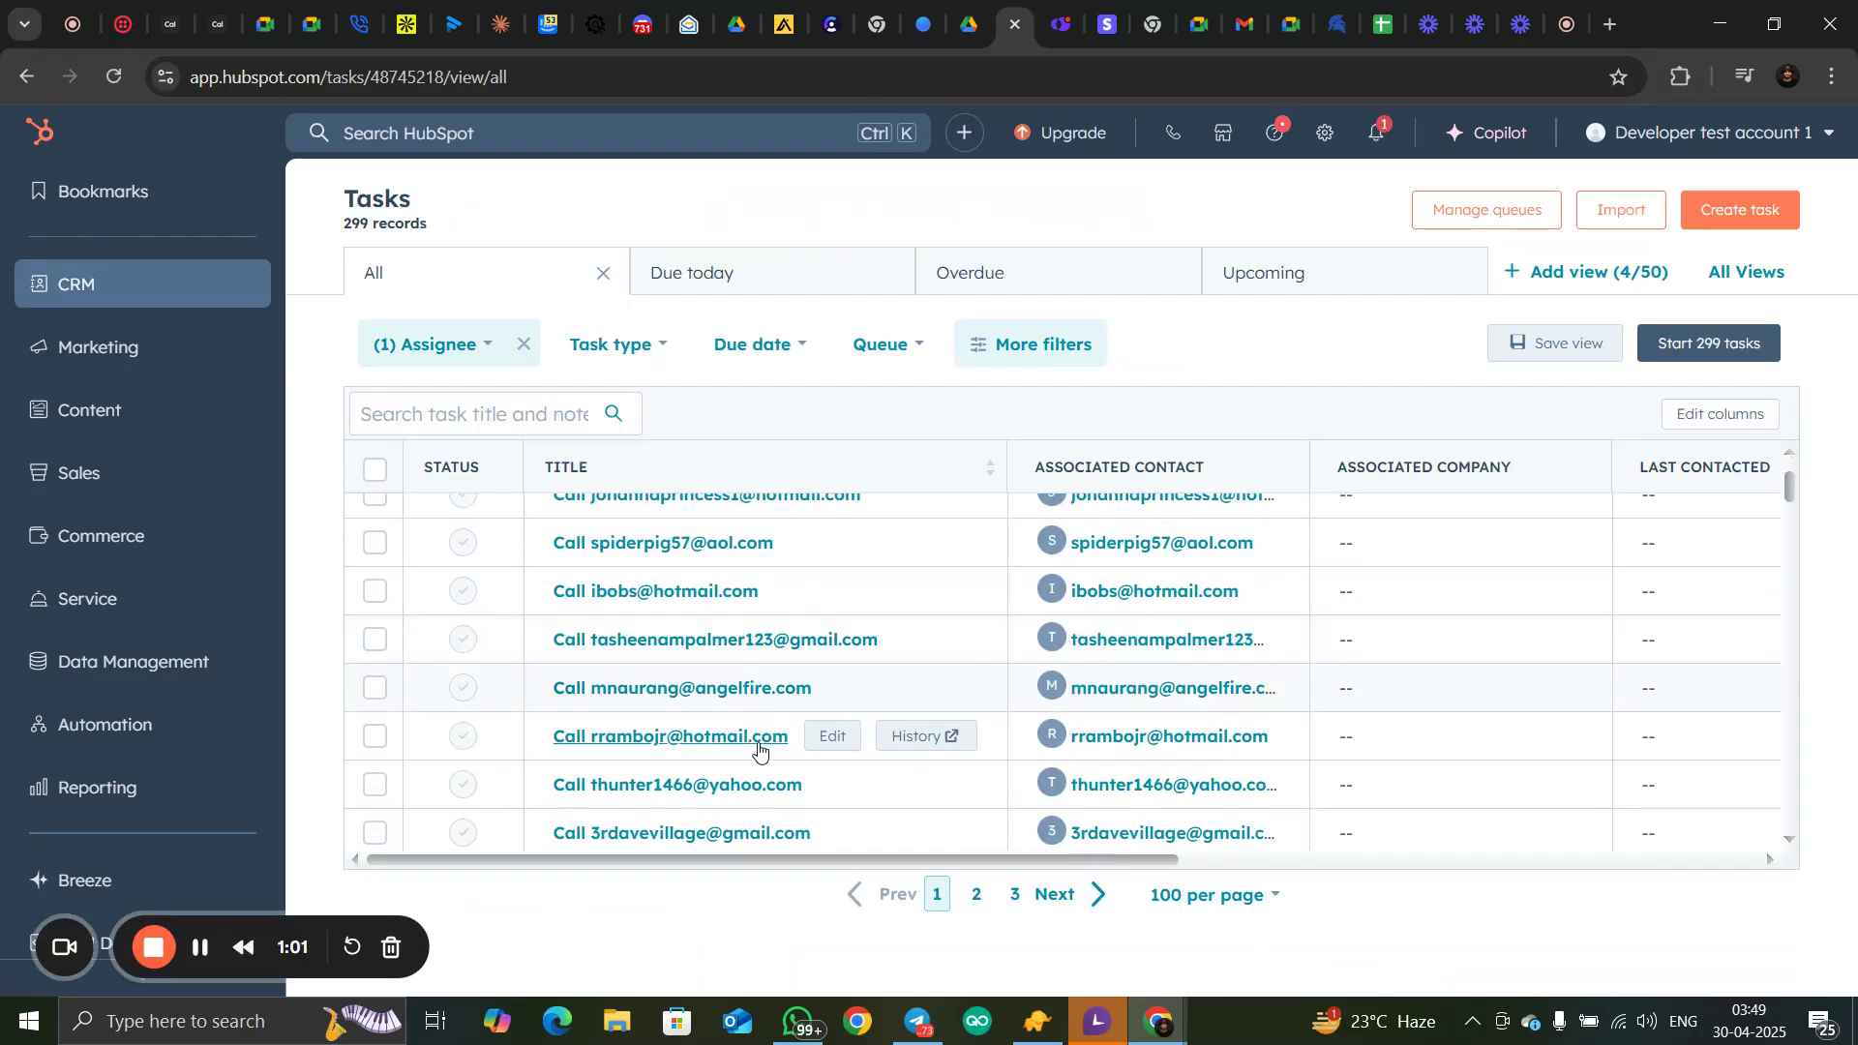
scroll(762, 760, up, 5)
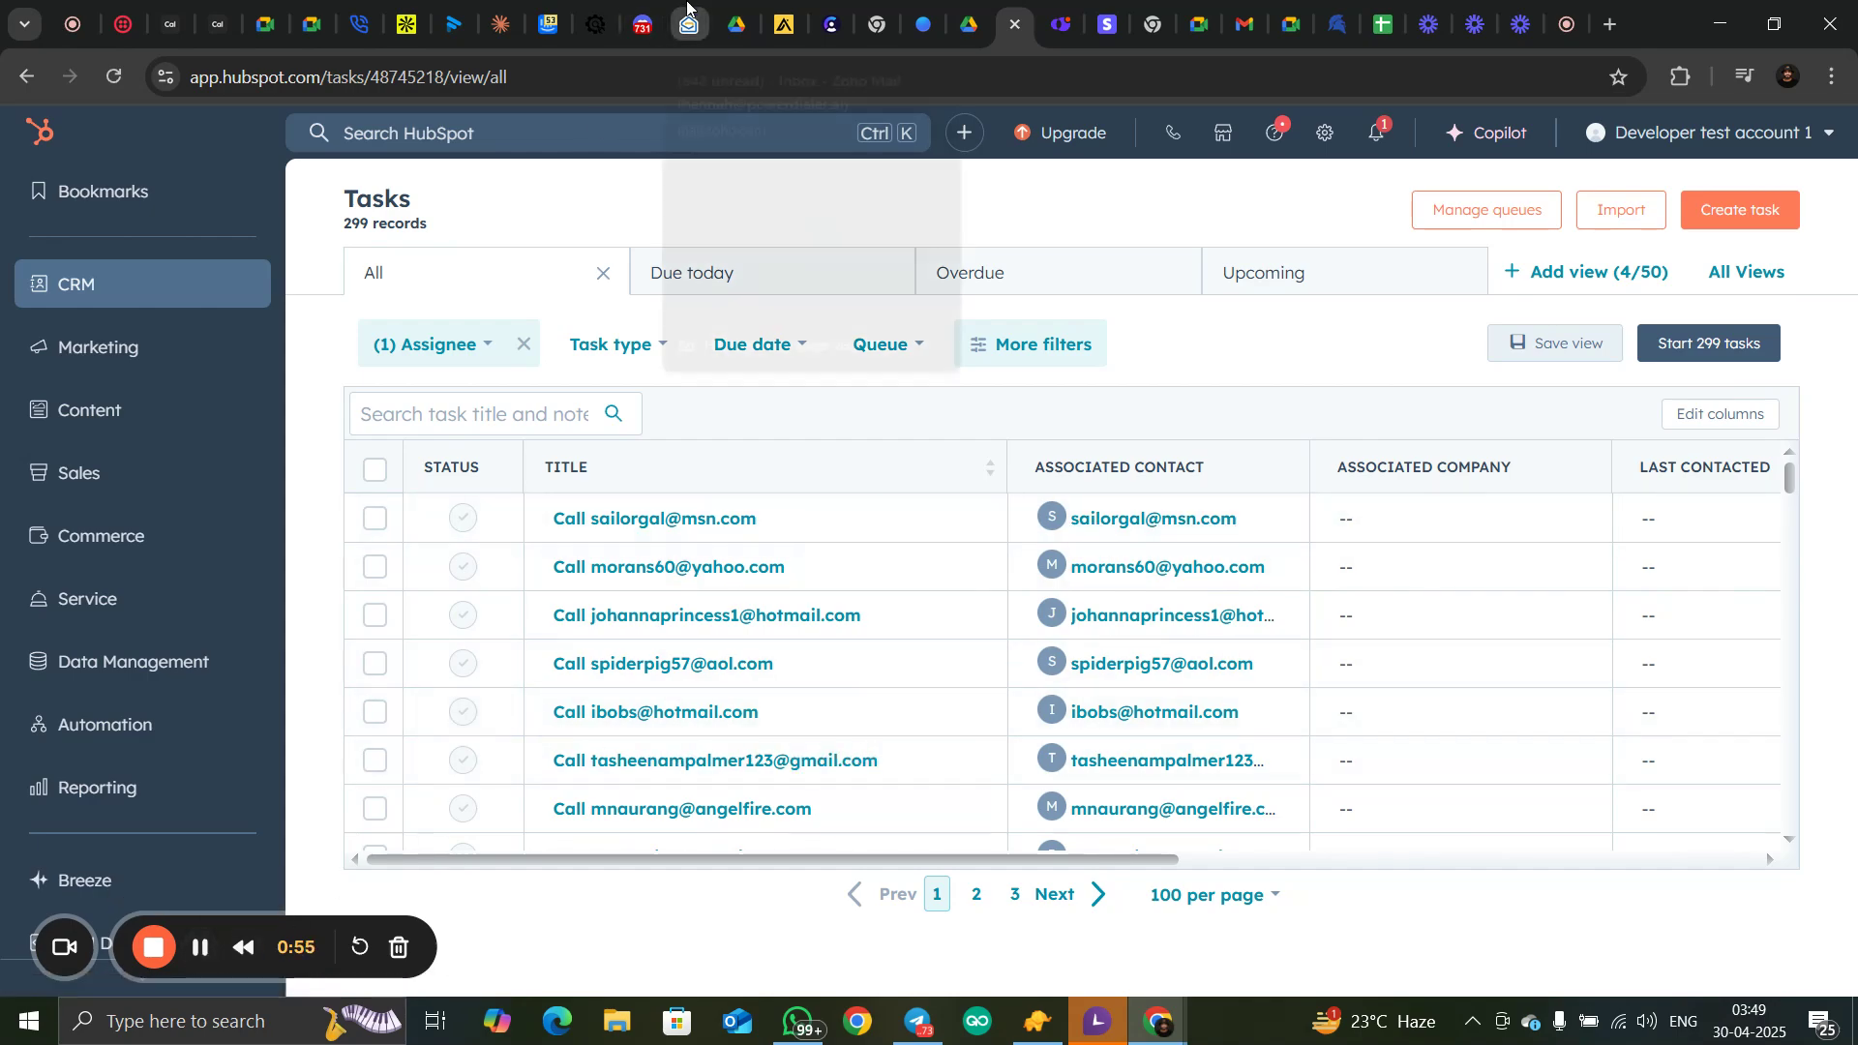
Switch to PowerDialer and connect HubSpot with the API key already entered
click(360, 24)
click(1071, 638)
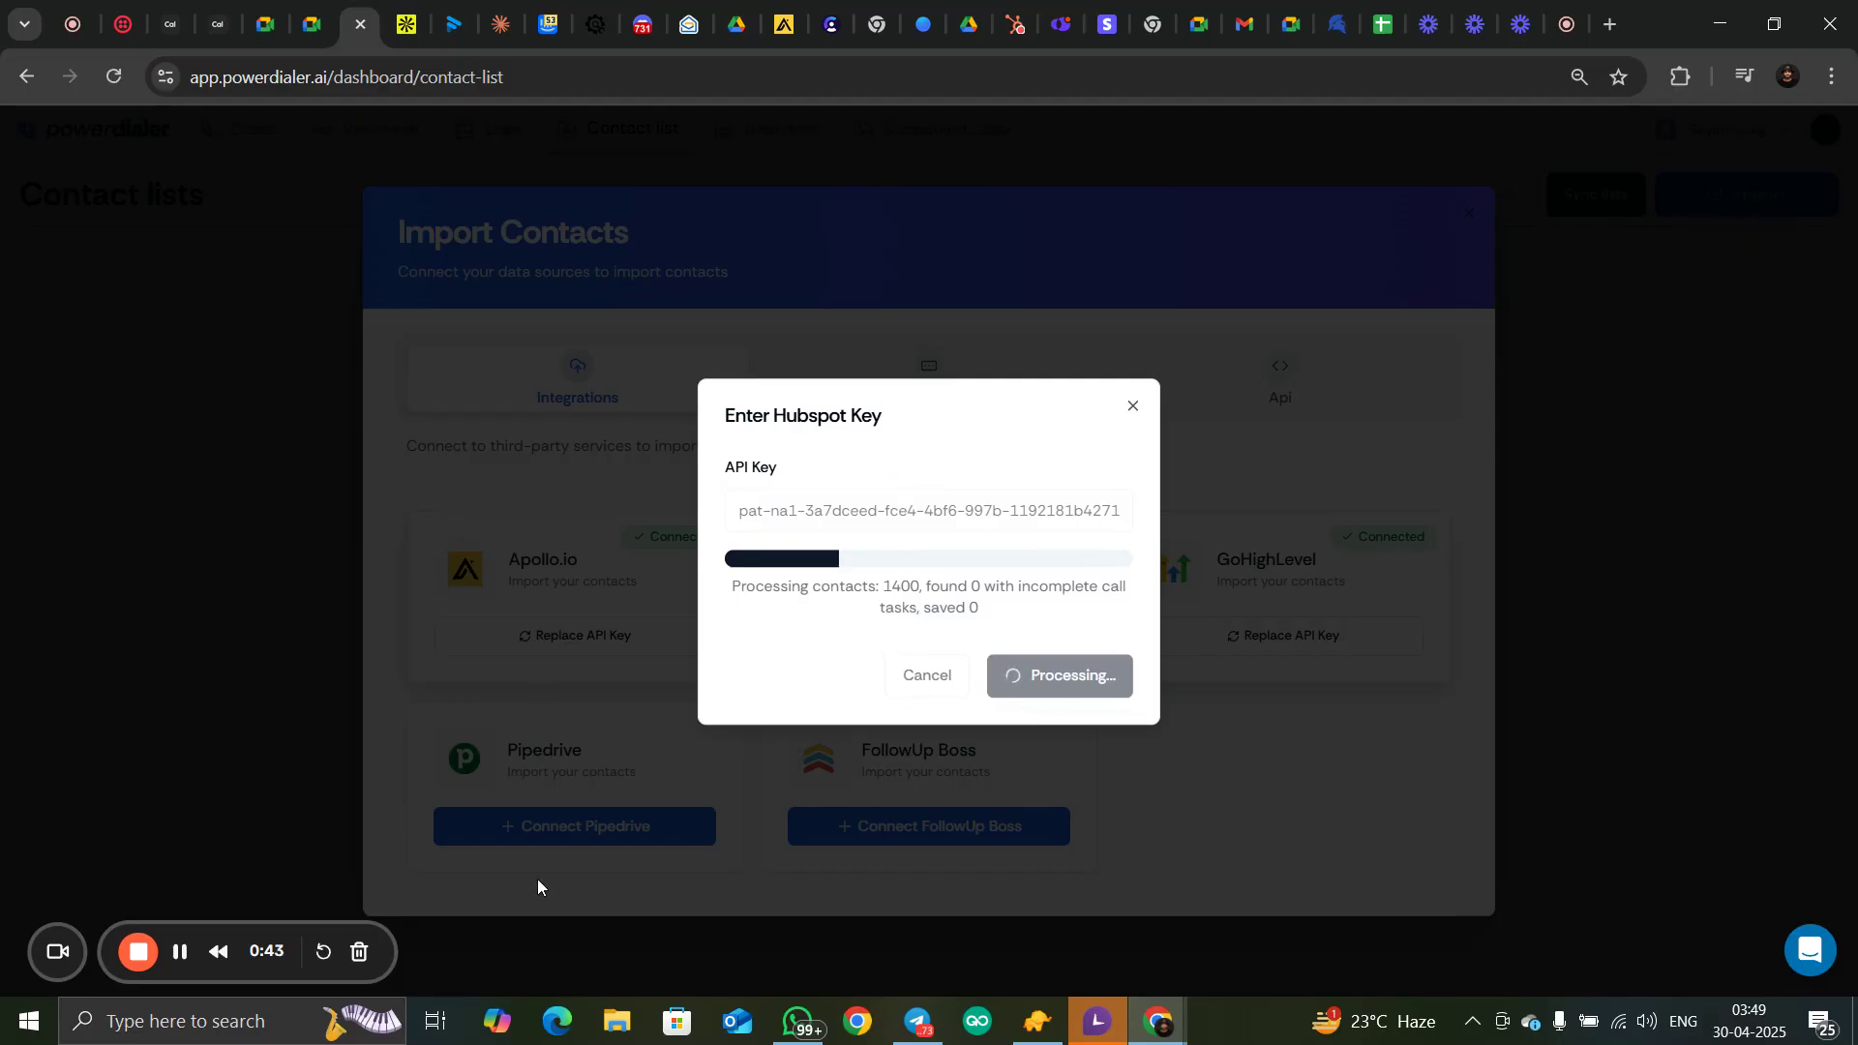
click(178, 953)
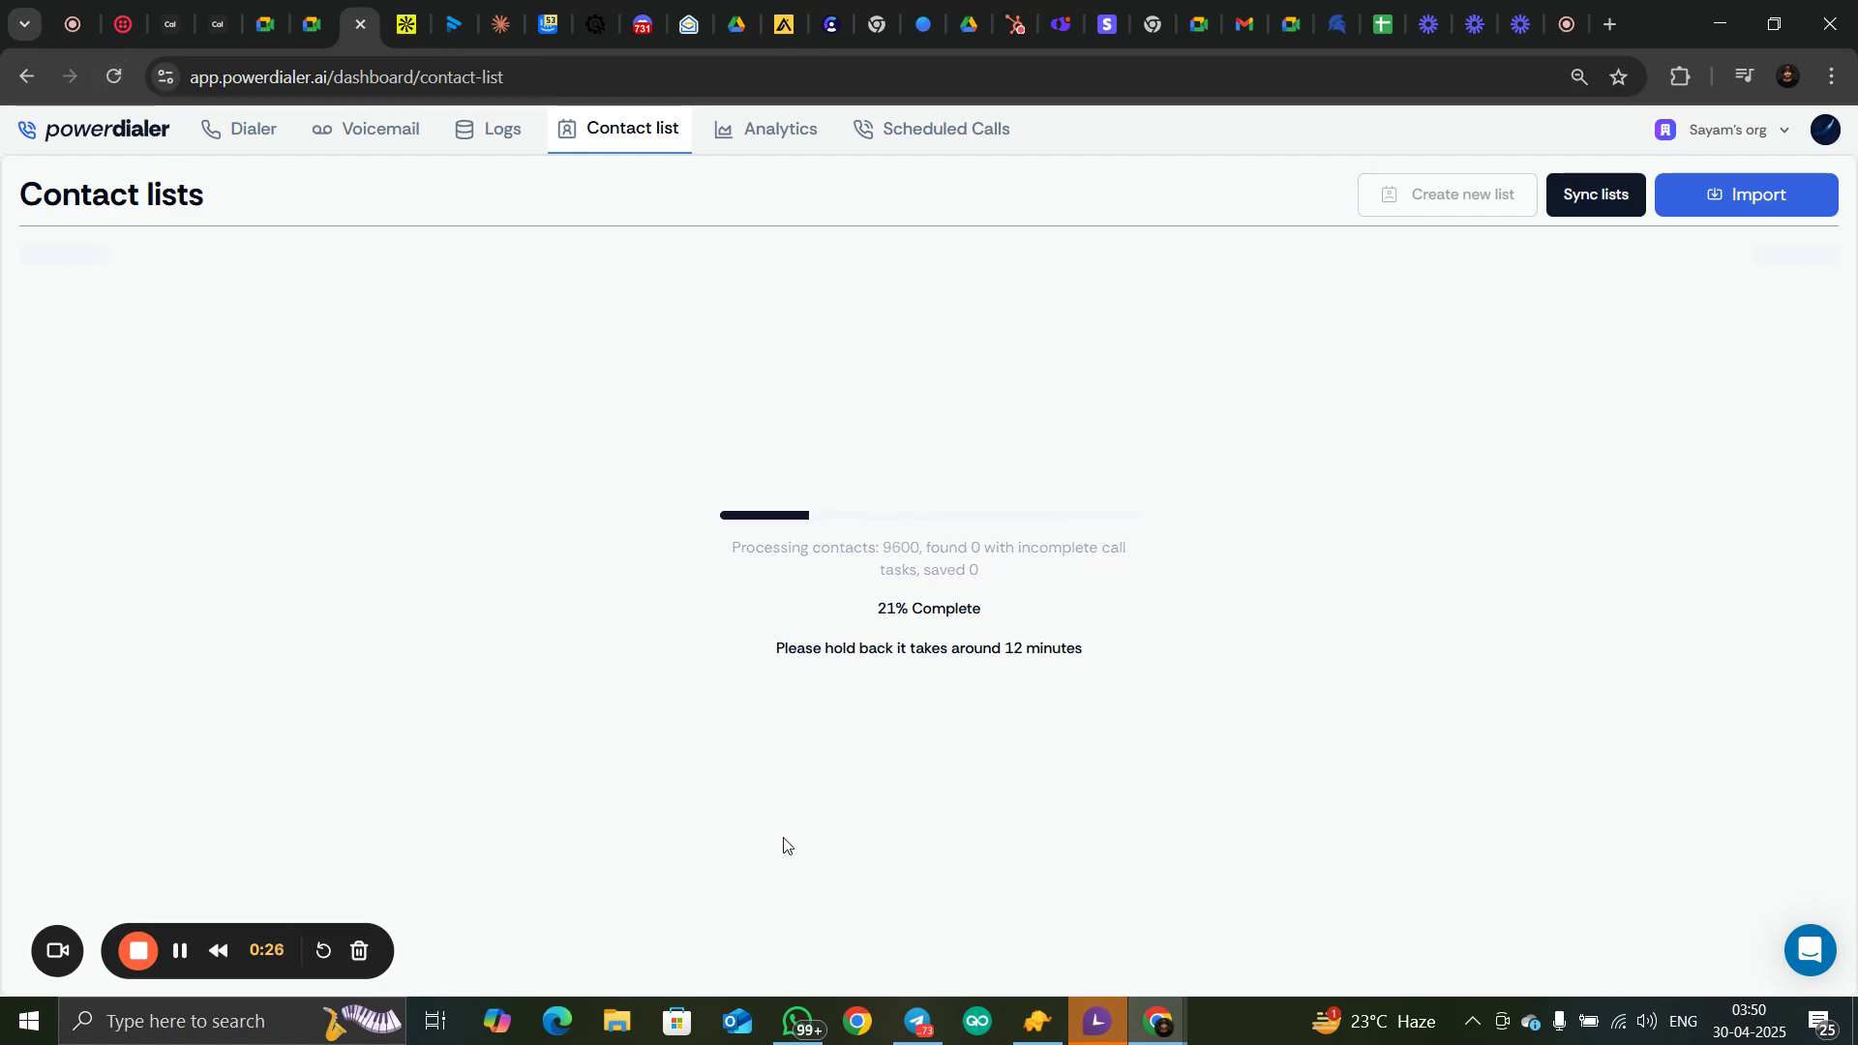
click(179, 950)
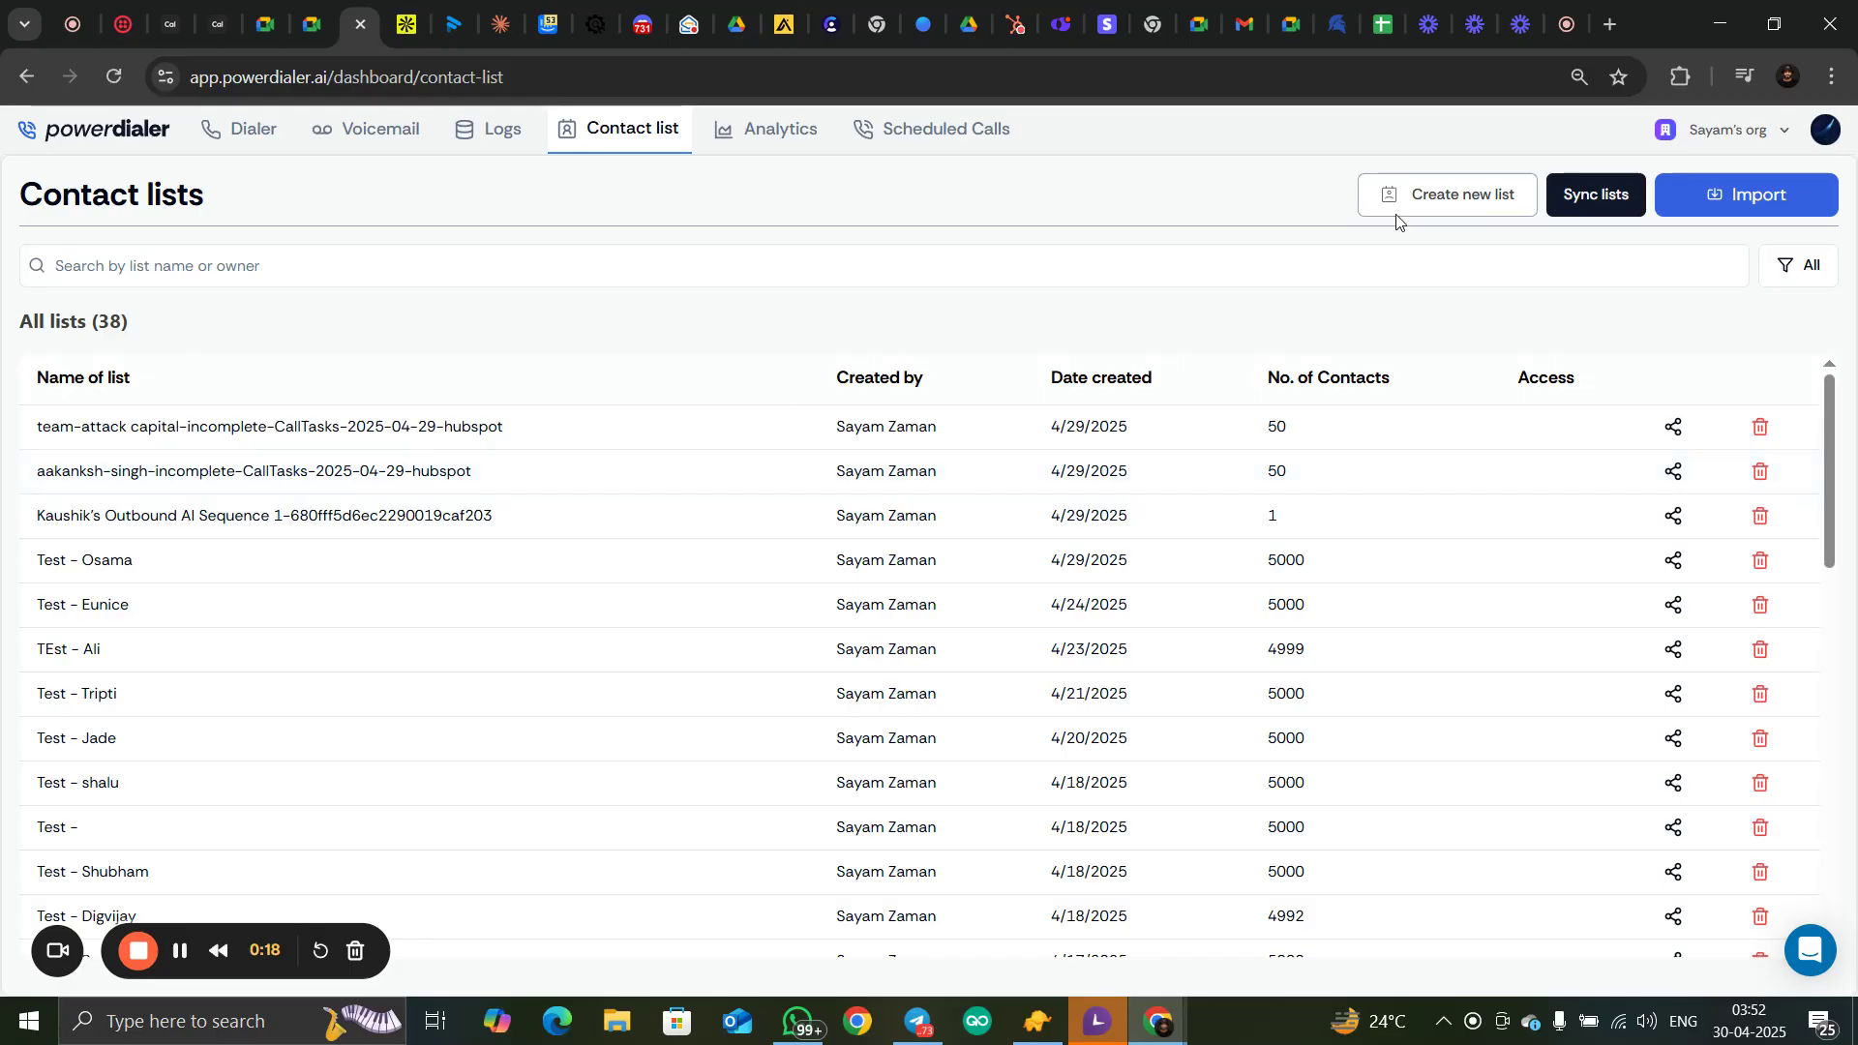
Filter the PowerDialer contact lists to show only those from Hubspot
click(1805, 269)
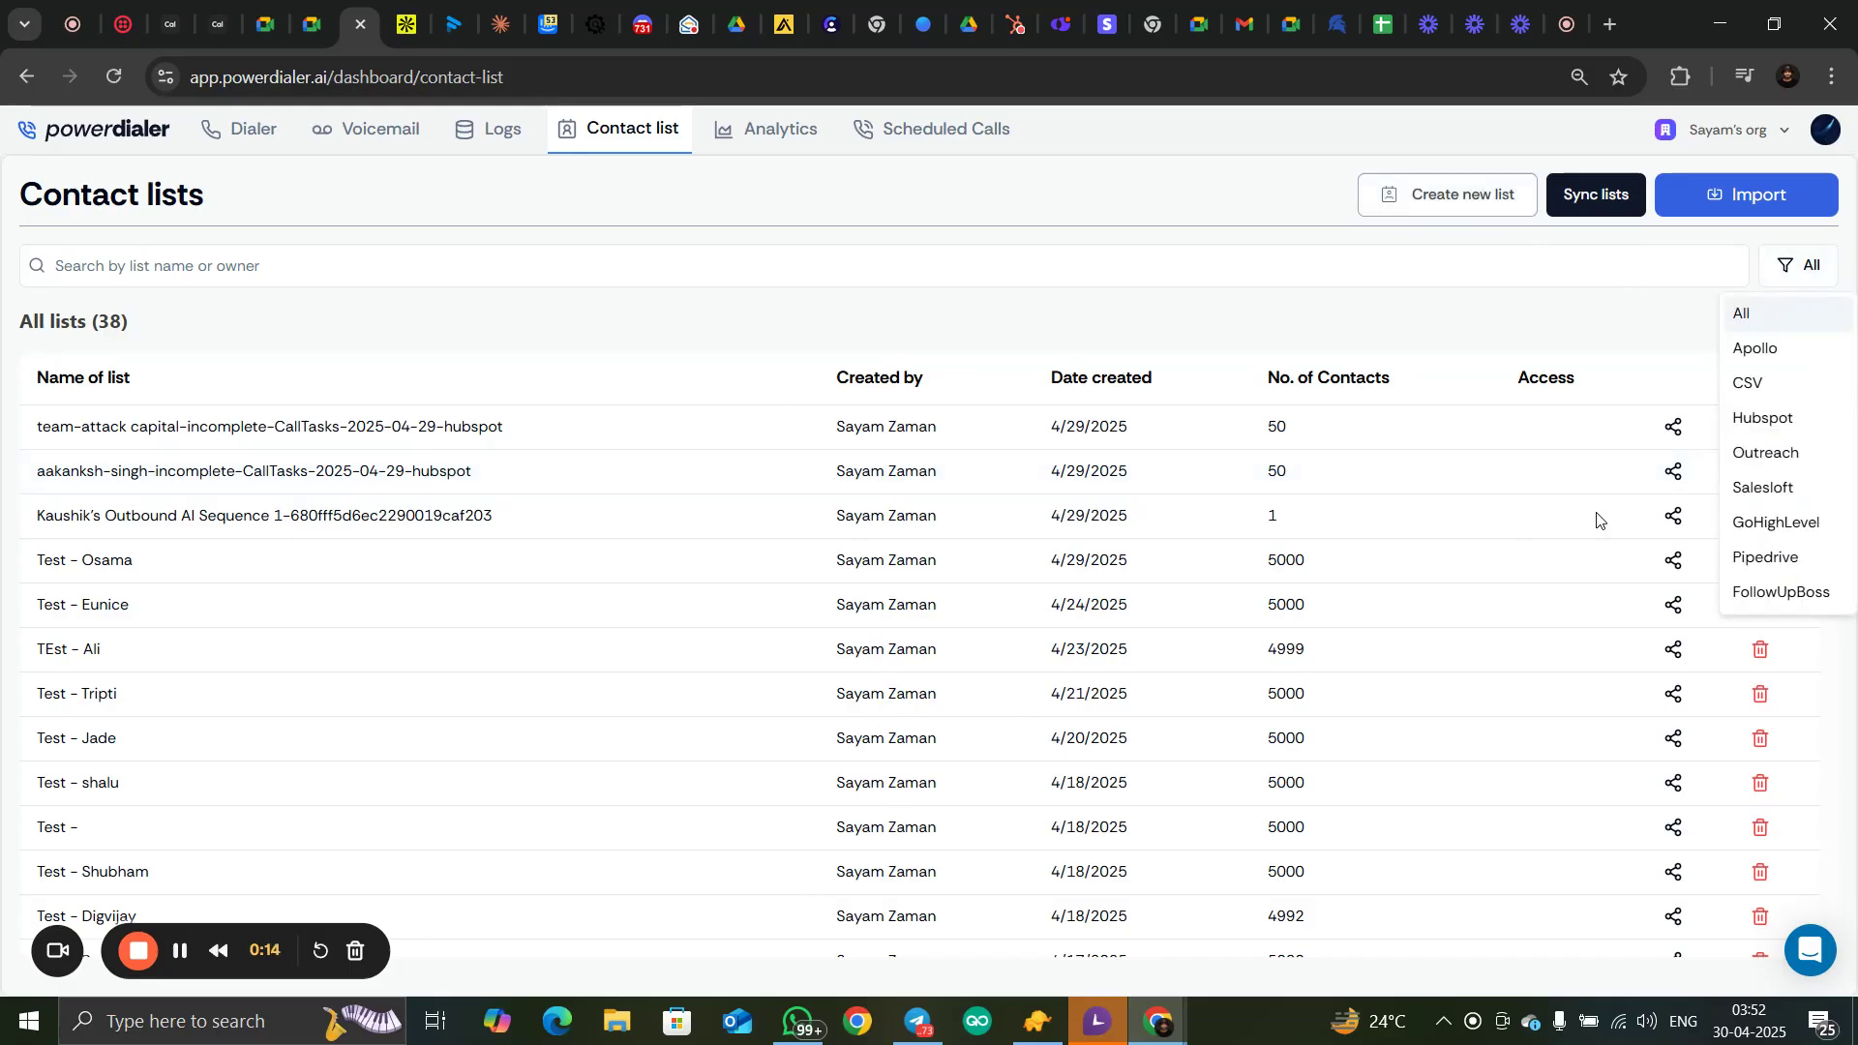
click(1769, 422)
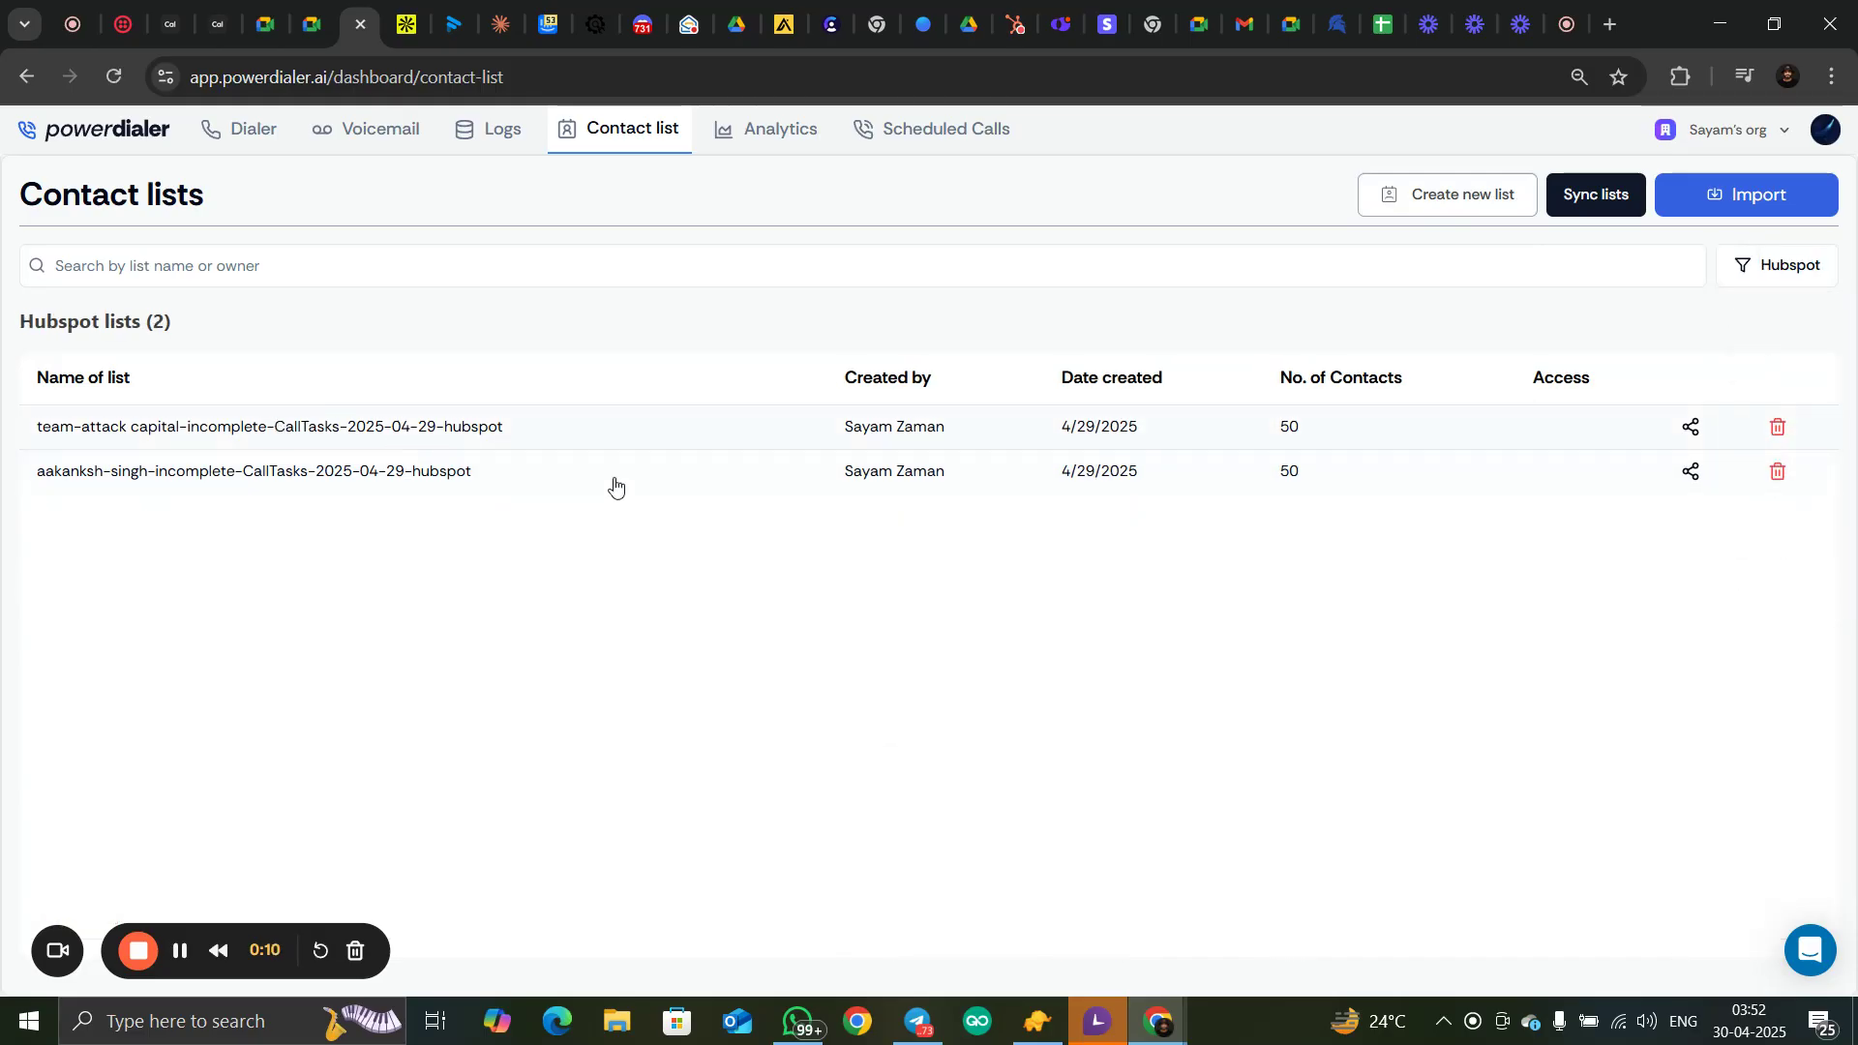